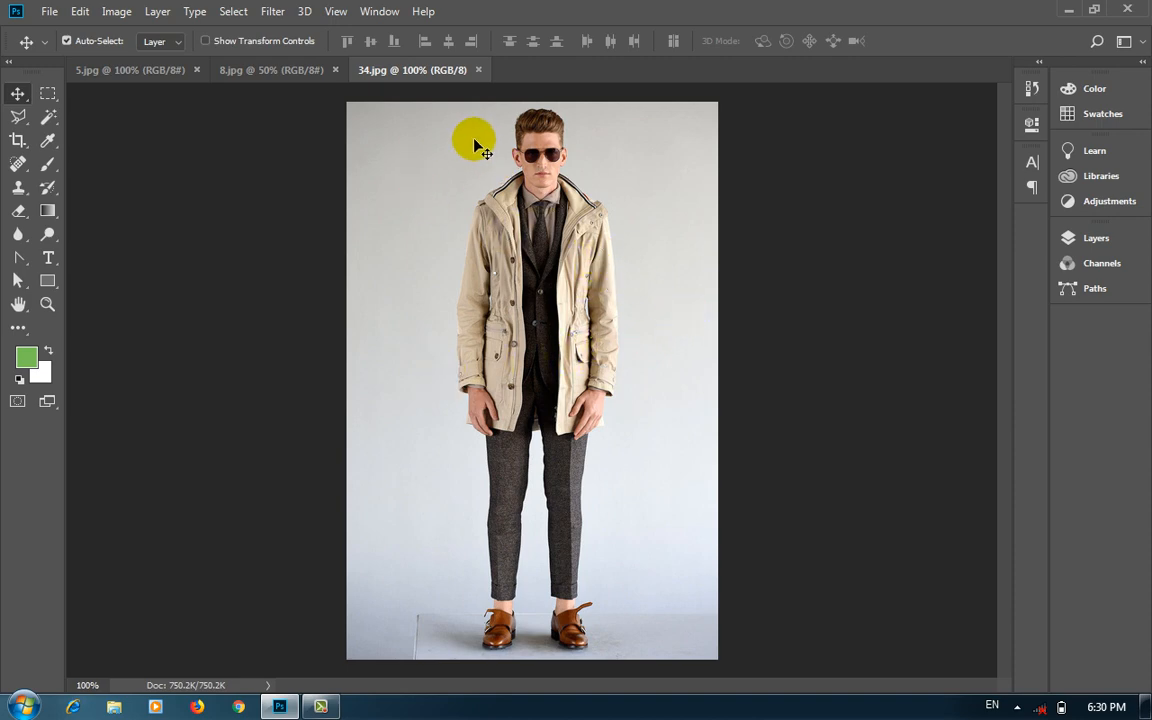
{"action": "left_click", "coordinate": [297, 74]}
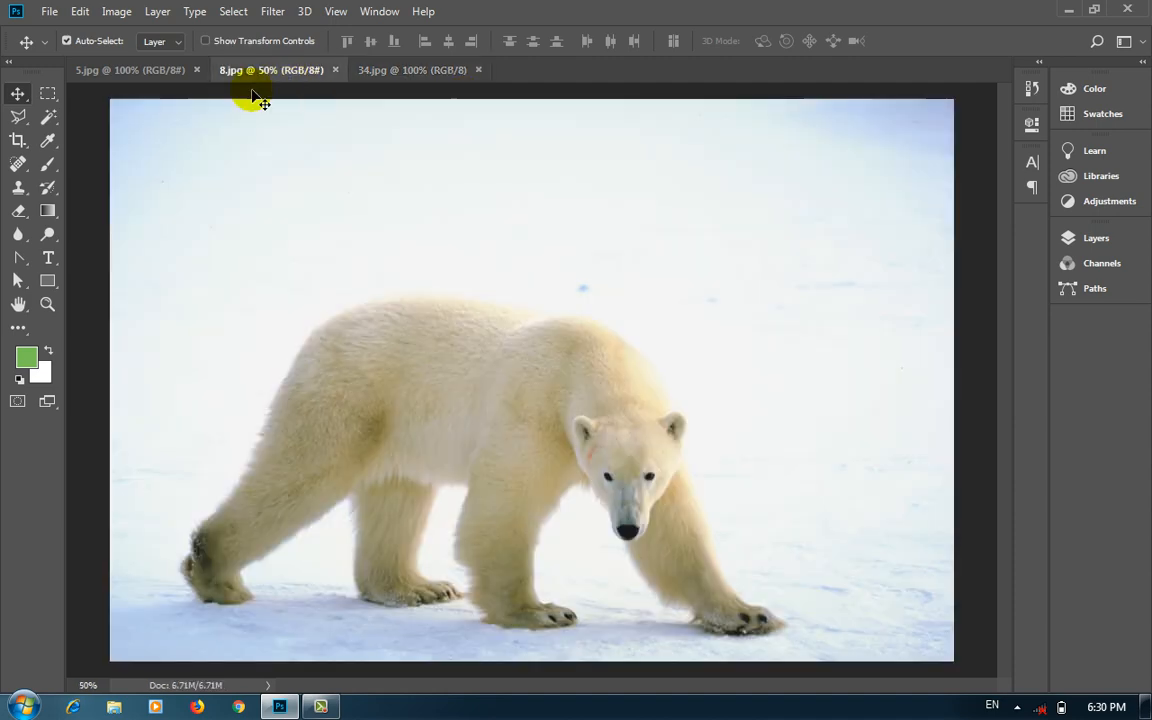
{"action": "left_click", "coordinate": [122, 69]}
{"action": "left_click", "coordinate": [418, 70]}
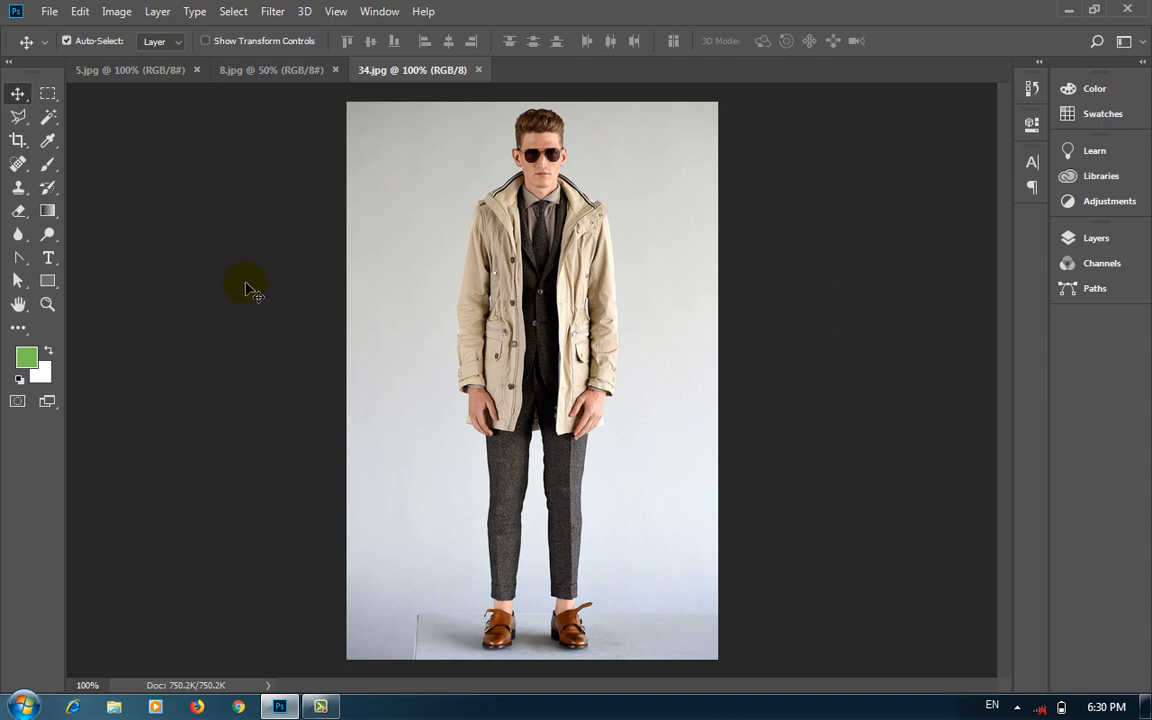
Start a new document in pixels with a width of 600 and a height of 600
{"action": "left_click", "coordinate": [47, 16]}
{"action": "left_click", "coordinate": [56, 31]}
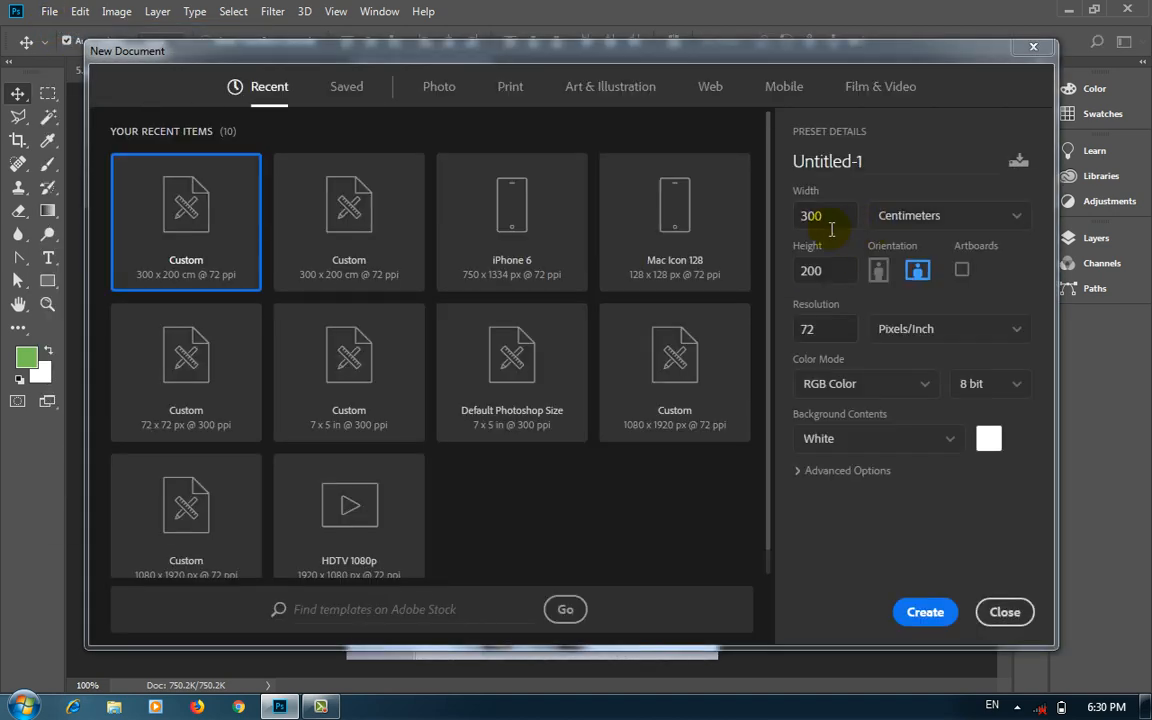
{"action": "left_click", "coordinate": [893, 226]}
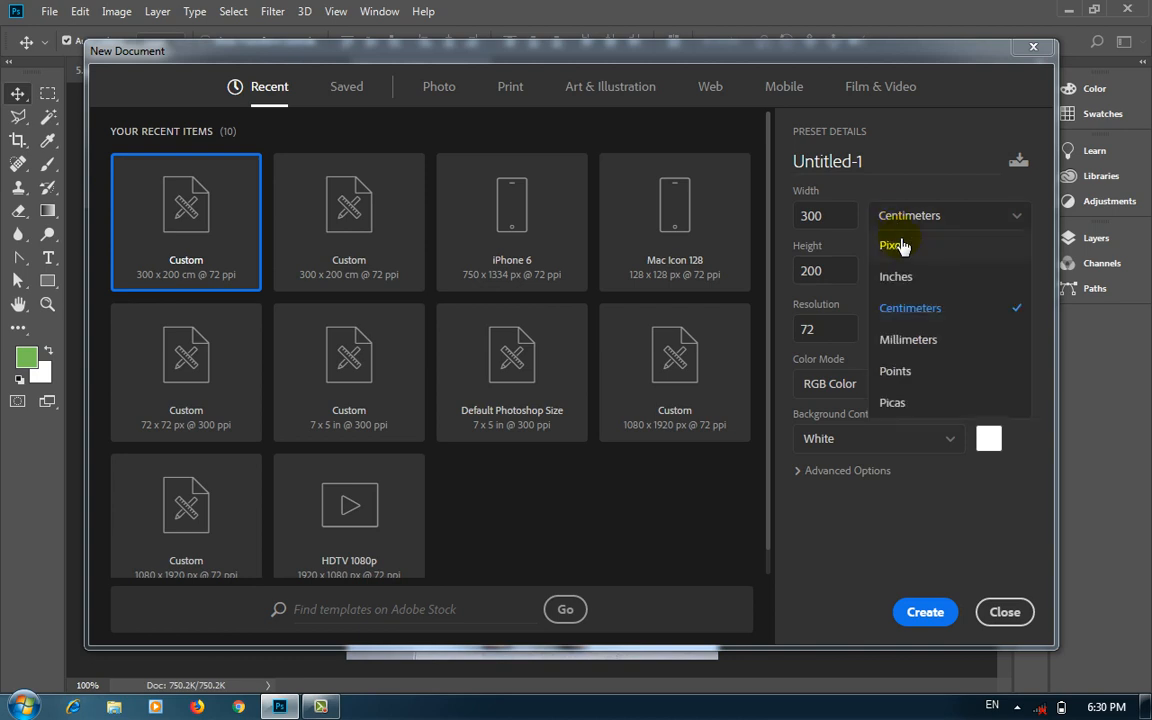
{"action": "left_click", "coordinate": [895, 246]}
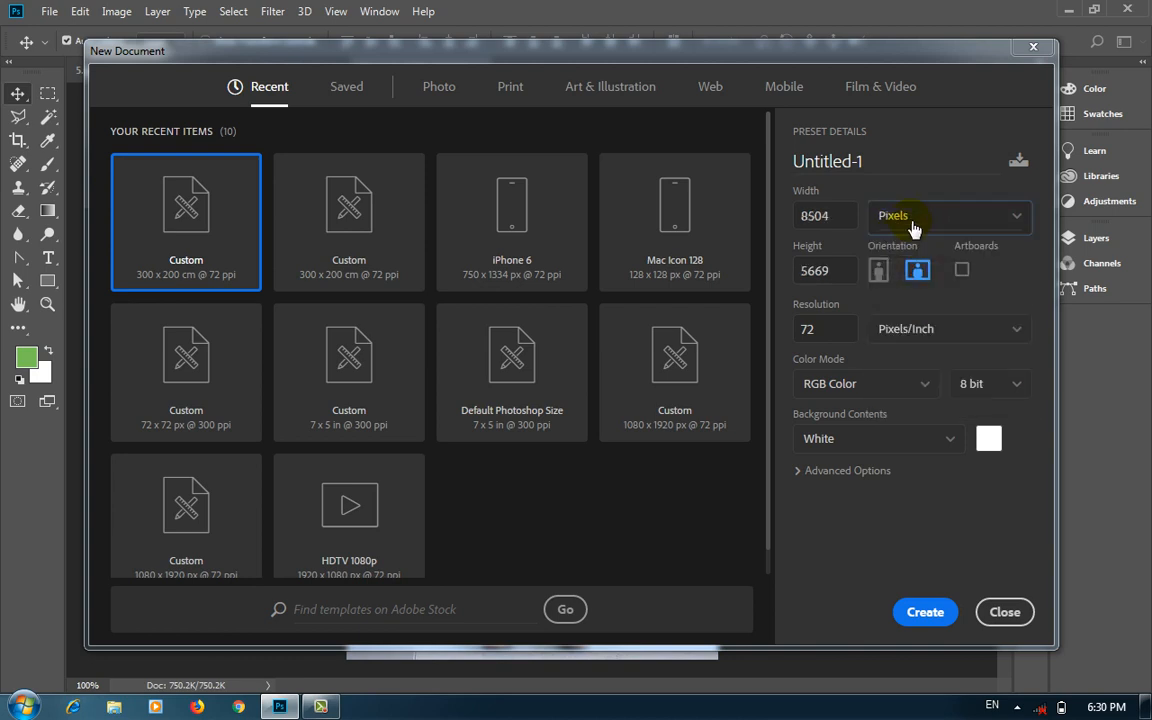
{"action": "double_click", "coordinate": [839, 215]}
{"action": "type", "text": "6"}
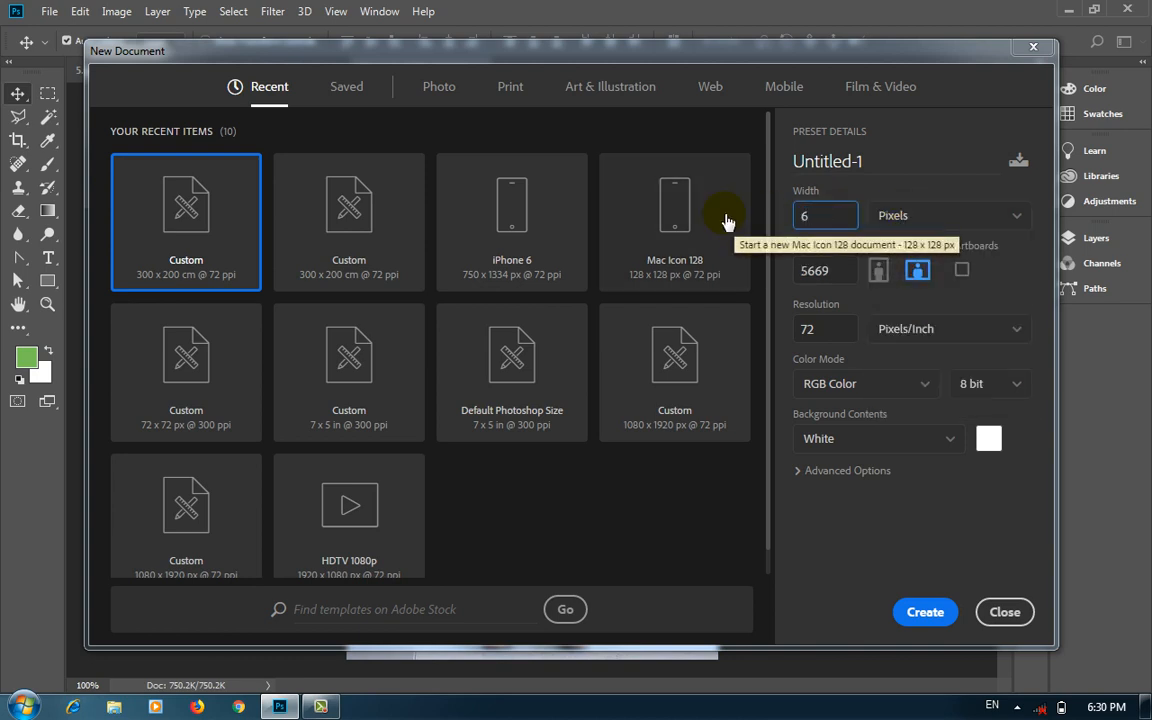
{"action": "type", "text": "00"}
{"action": "key", "text": "Tab"}
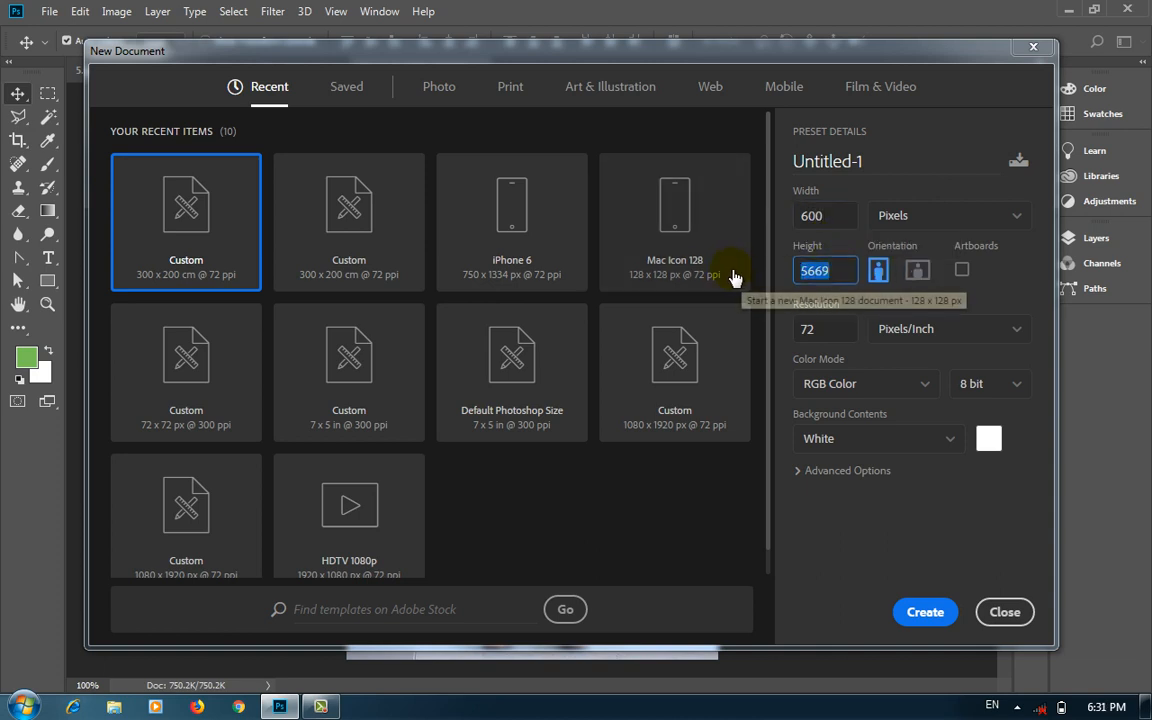
{"action": "type", "text": "600"}
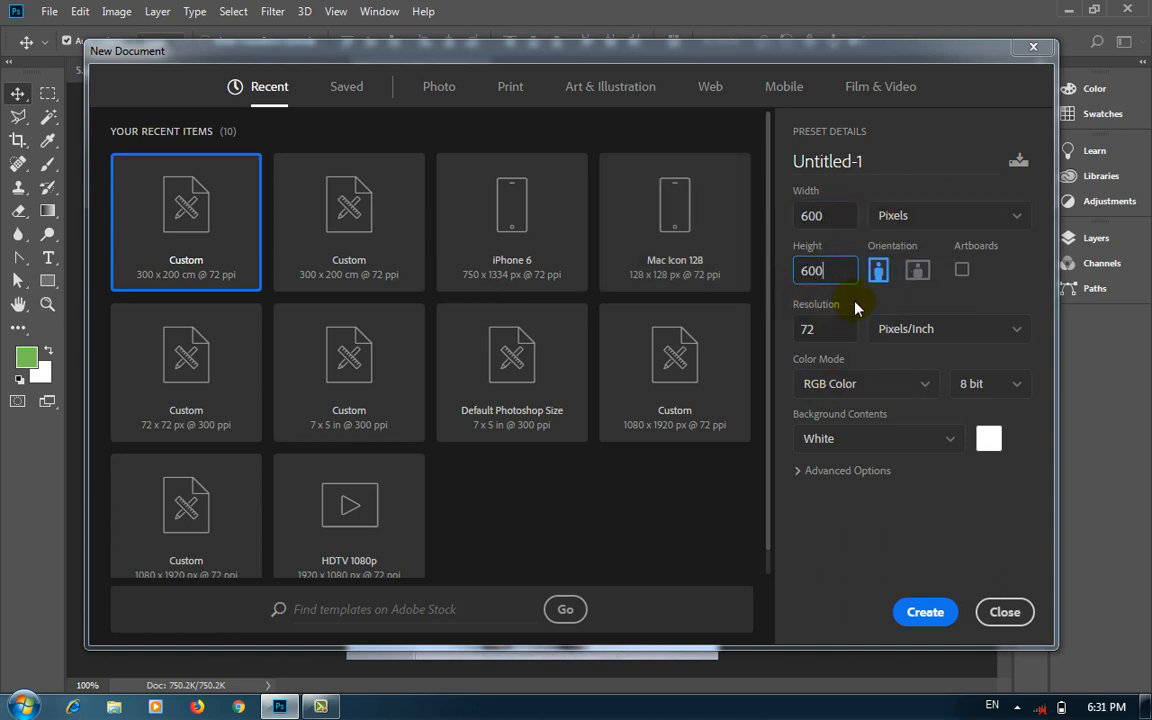
{"action": "key", "text": "Tab"}
Set the background contents to White and create the document
{"action": "left_click", "coordinate": [866, 440]}
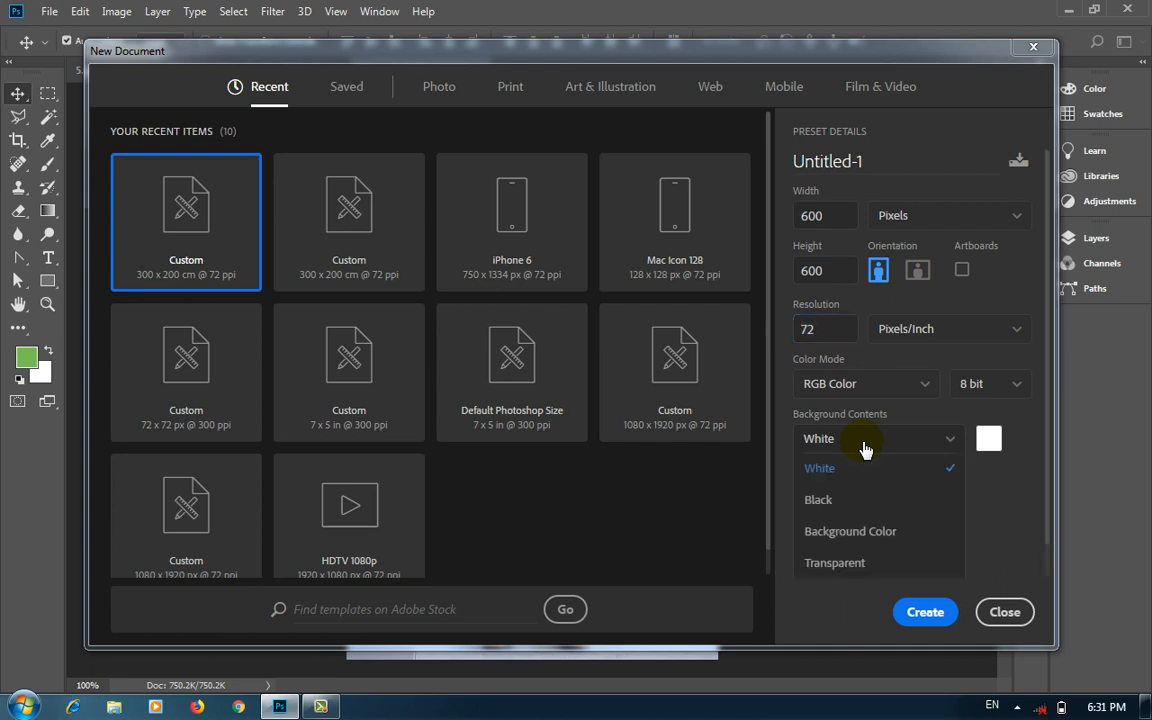
{"action": "left_click", "coordinate": [864, 568]}
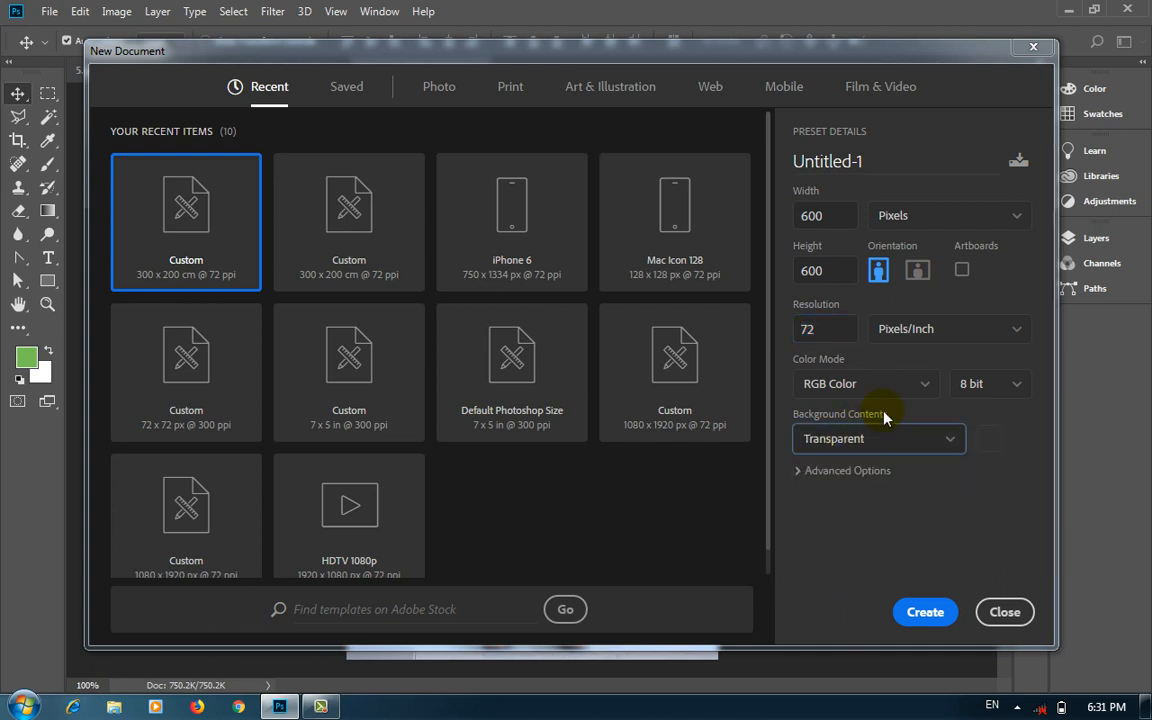
{"action": "left_click", "coordinate": [953, 441]}
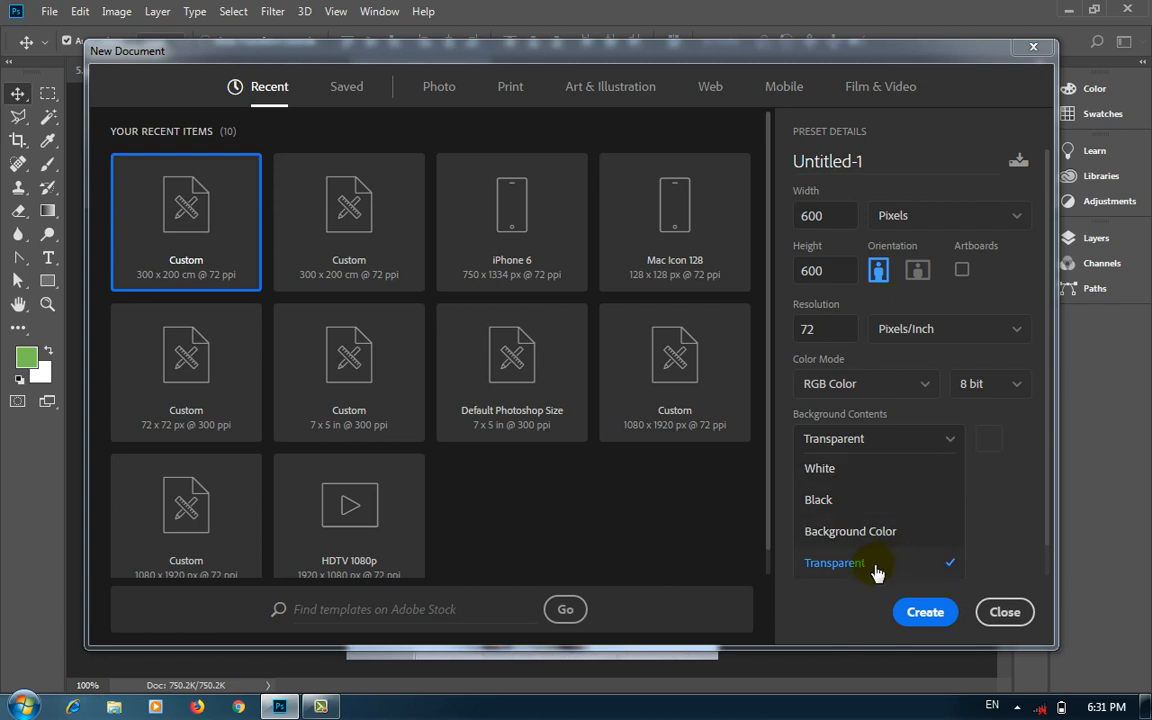
{"action": "left_click", "coordinate": [953, 479]}
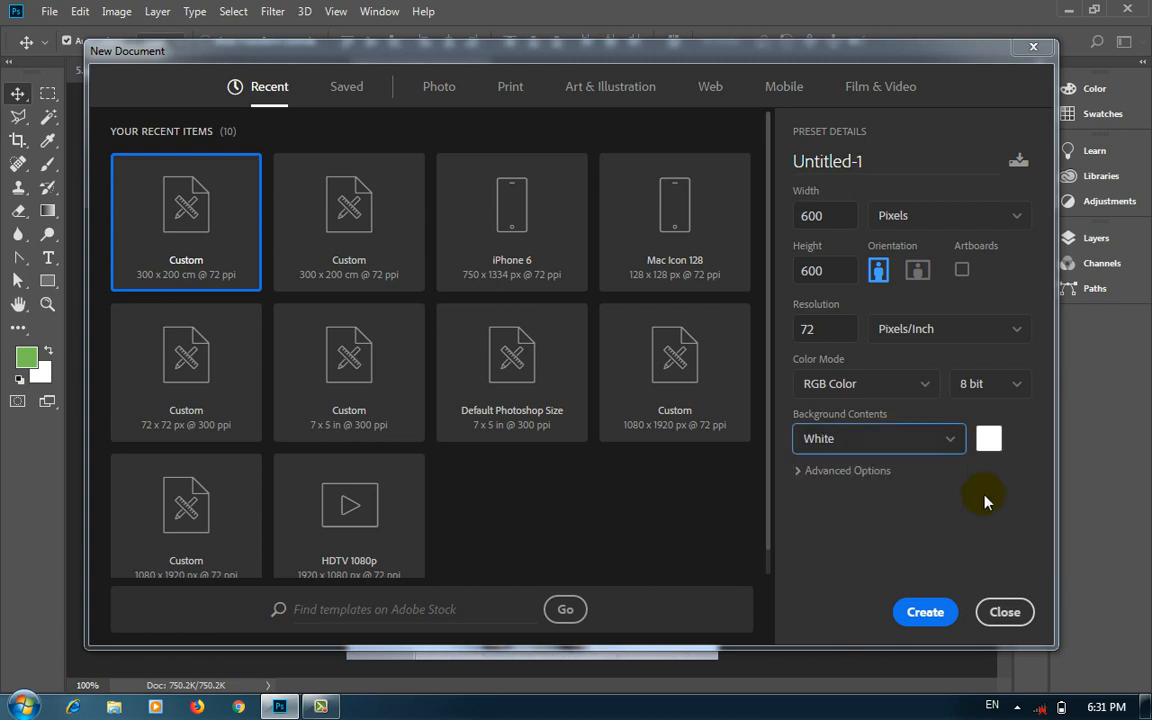
{"action": "left_click", "coordinate": [940, 616]}
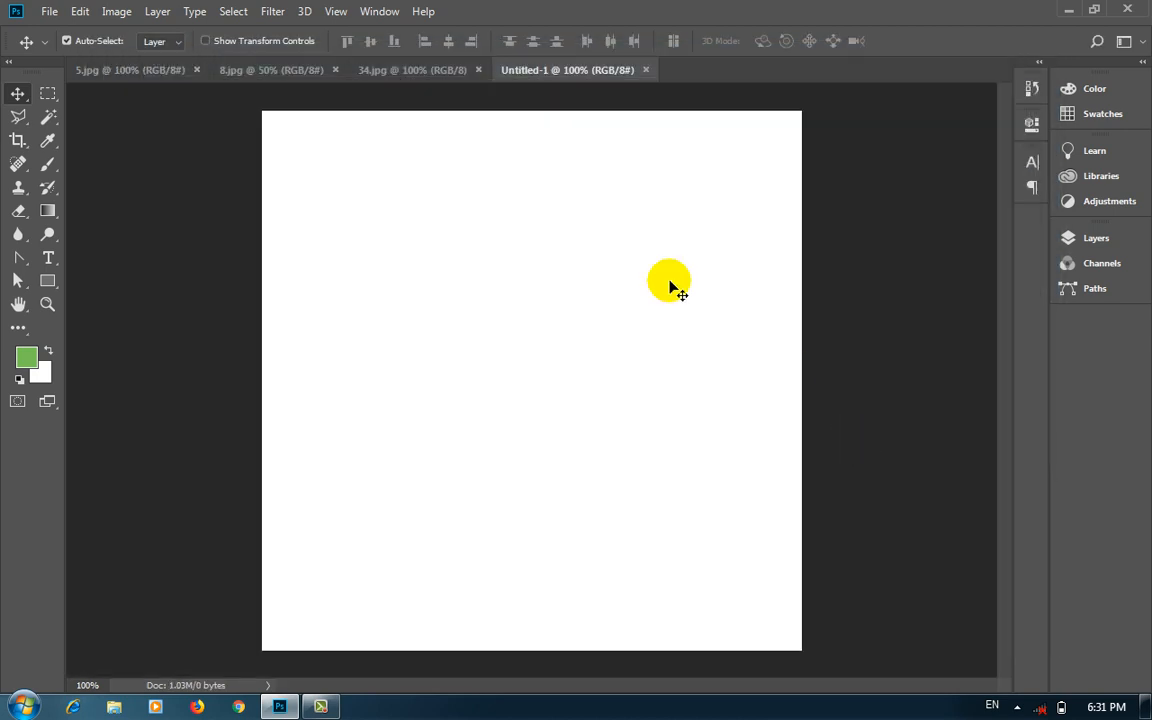
Copy the man's photo from 34.jpg into the blank Untitled-1 document, then dock 34.jpg again and return to Untitled-1
{"action": "left_click", "coordinate": [413, 71]}
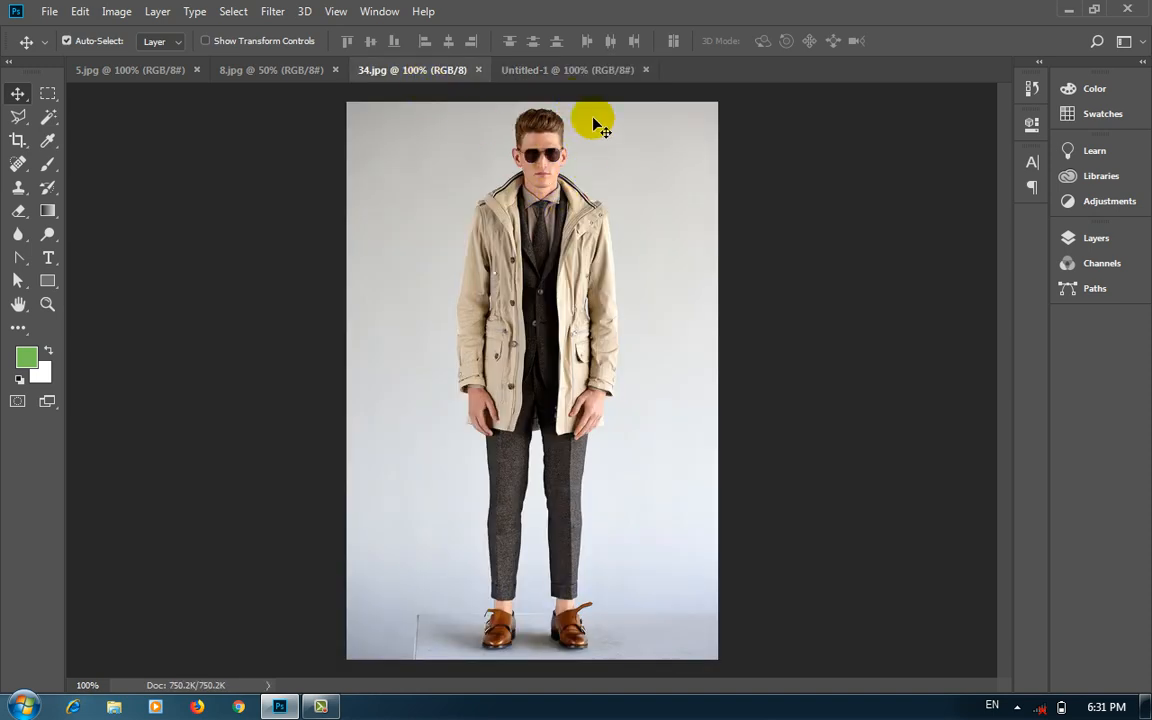
{"action": "left_click_drag", "start_coordinate": [437, 70], "coordinate": [733, 193]}
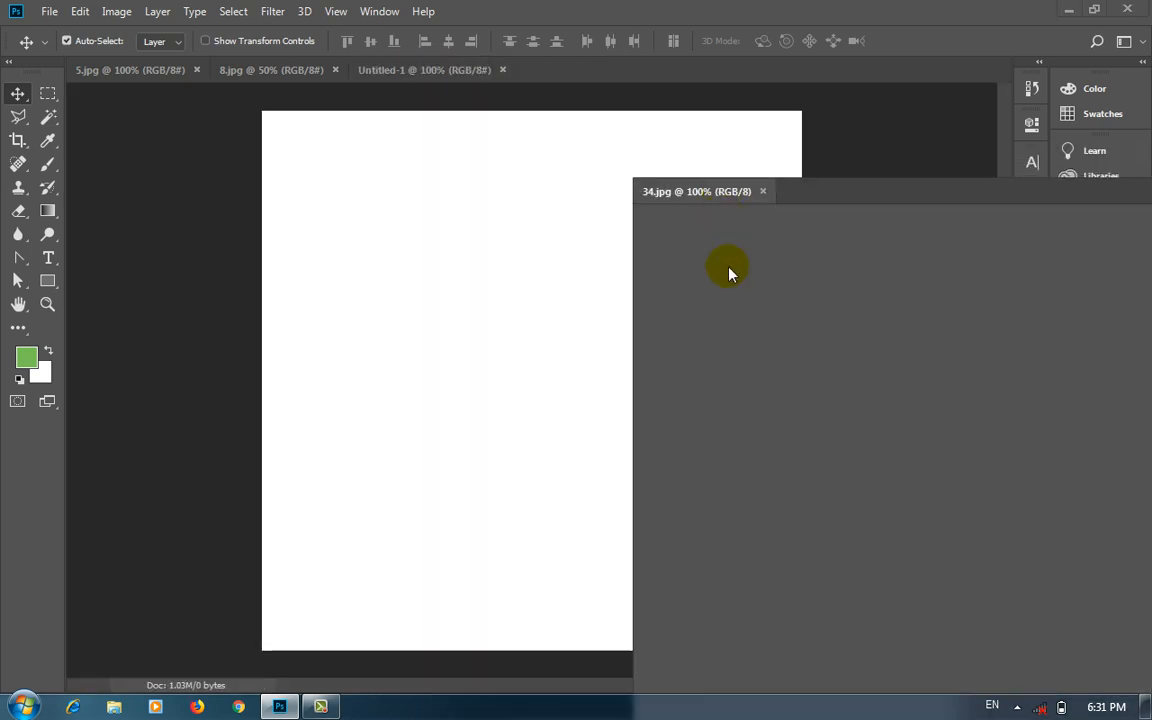
{"action": "left_click_drag", "start_coordinate": [578, 295], "coordinate": [545, 244]}
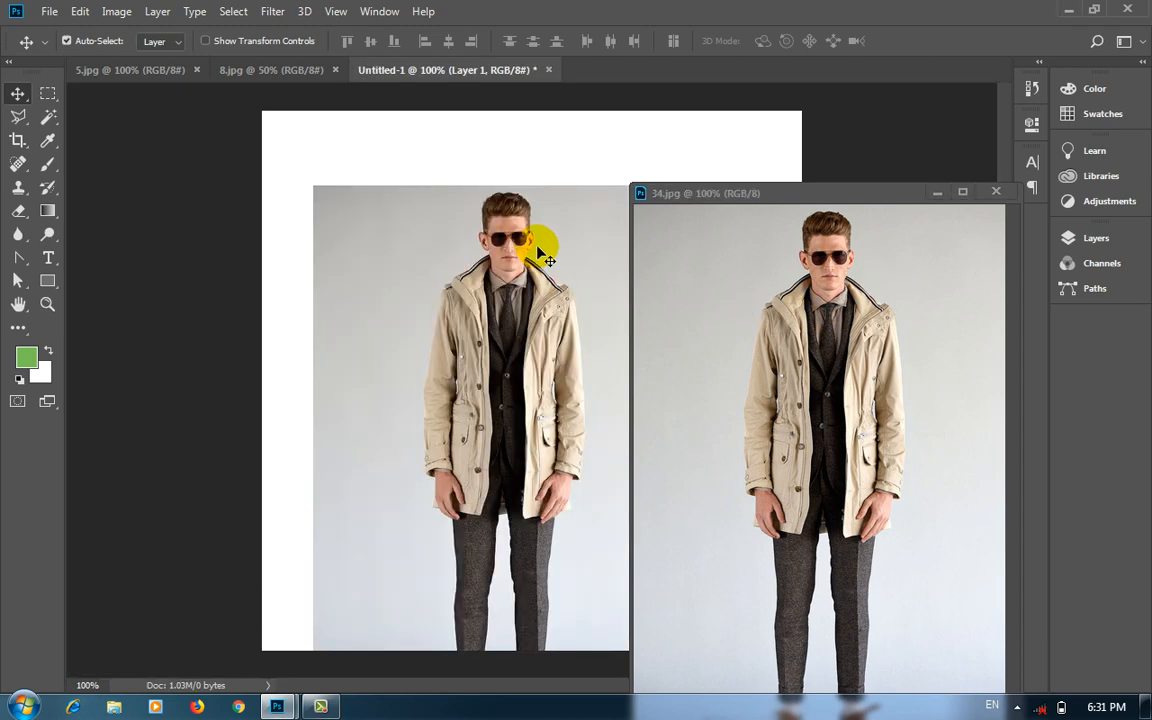
{"action": "left_click_drag", "start_coordinate": [875, 195], "coordinate": [720, 72]}
{"action": "left_click", "coordinate": [482, 72]}
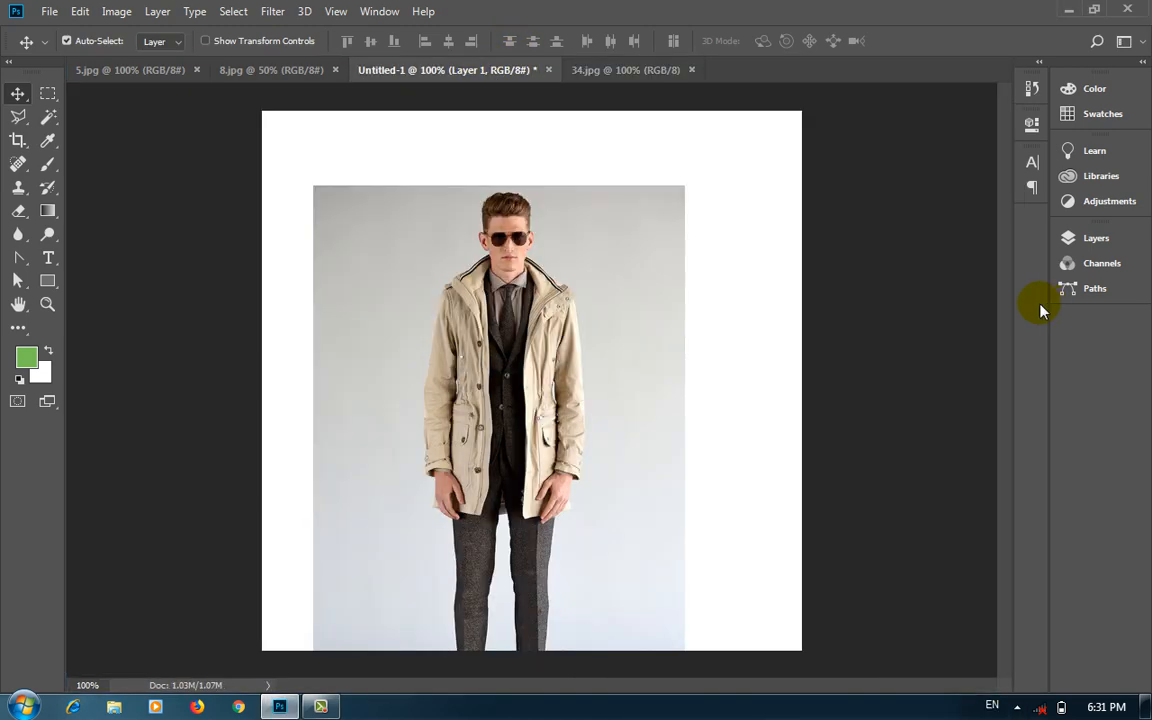
Free-transform Layer 1, enlarging the man's photo to about 239% and shifting it so his upper body covers the canvas
{"action": "left_click", "coordinate": [1093, 240]}
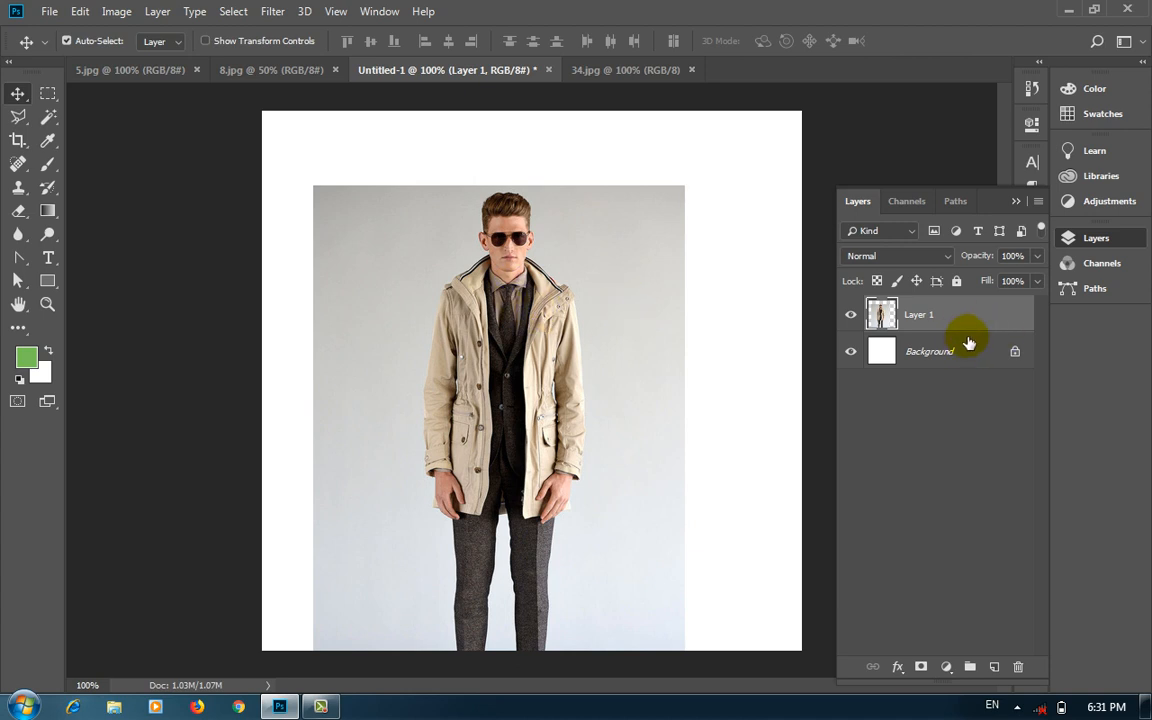
{"action": "key", "text": "ctrl+t"}
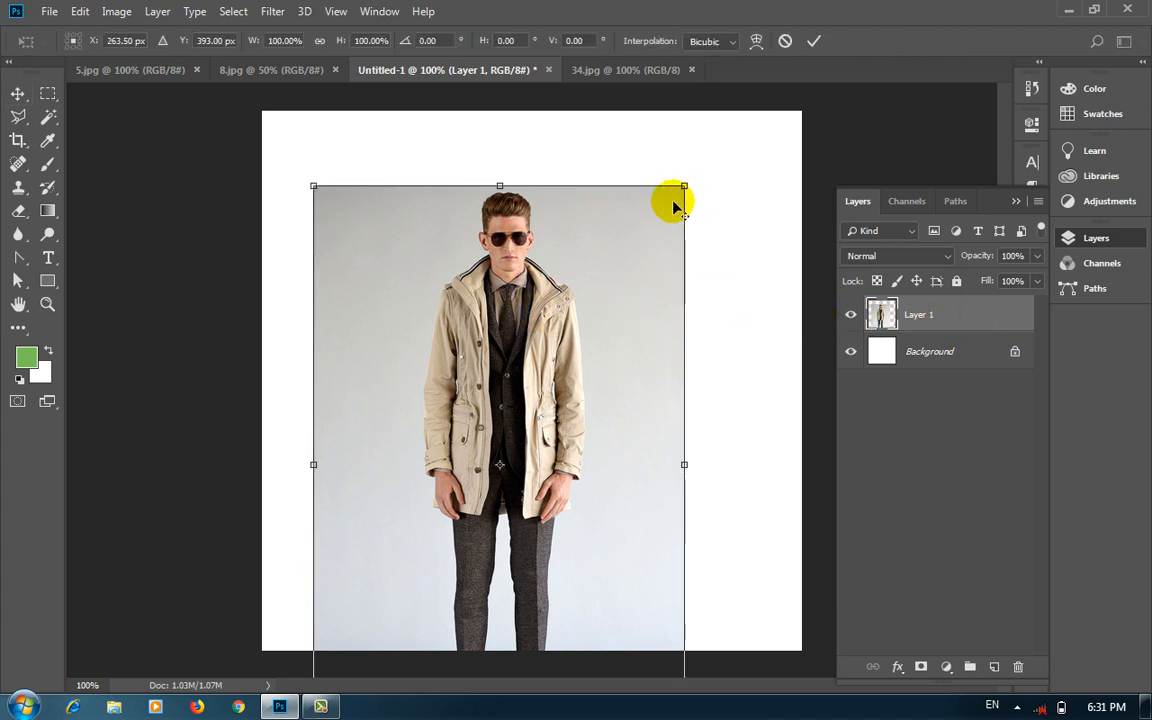
{"action": "left_click_drag", "start_coordinate": [685, 186], "coordinate": [898, 82]}
{"action": "left_click_drag", "start_coordinate": [567, 336], "coordinate": [579, 479]}
{"action": "left_click_drag", "start_coordinate": [806, 164], "coordinate": [956, 44]}
{"action": "left_click_drag", "start_coordinate": [674, 355], "coordinate": [641, 544]}
{"action": "left_click_drag", "start_coordinate": [83, 203], "coordinate": [13, 36]}
{"action": "key", "text": "ctrl+minus"}
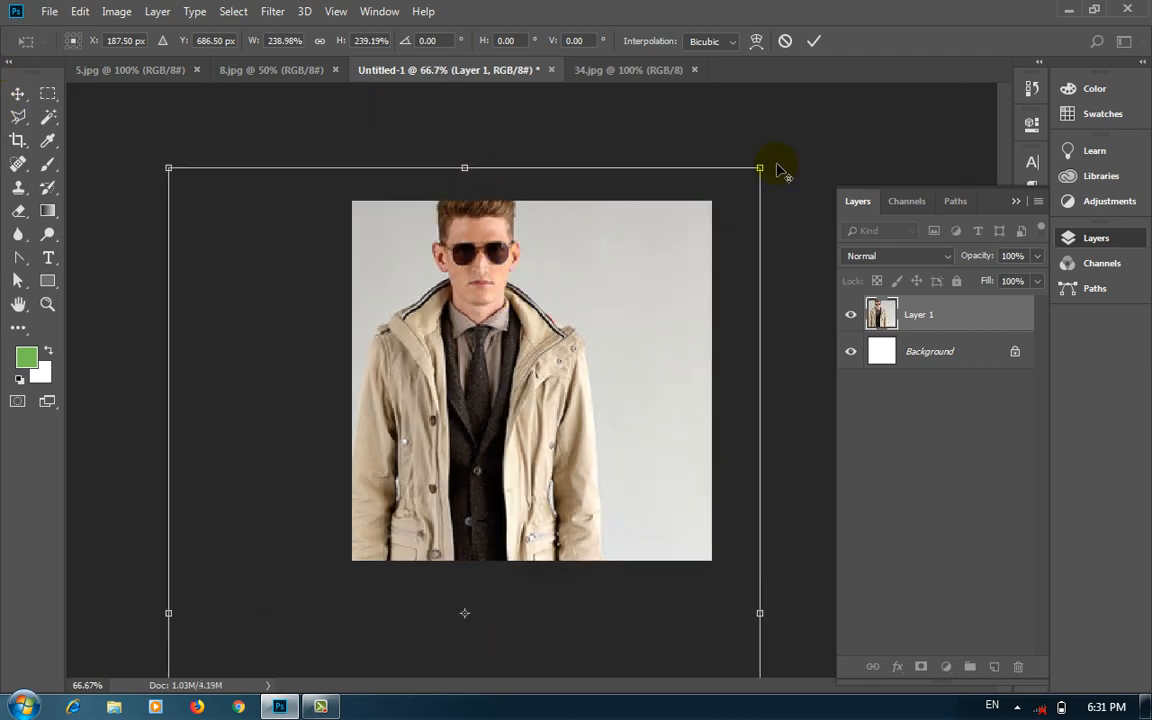
Enlarge the photo further to about 463%, moving it down between resizes to bring the man's head into the canvas
{"action": "left_click_drag", "start_coordinate": [761, 169], "coordinate": [932, 64]}
{"action": "left_click_drag", "start_coordinate": [512, 338], "coordinate": [548, 507]}
{"action": "left_click_drag", "start_coordinate": [102, 184], "coordinate": [2, 12]}
{"action": "left_click_drag", "start_coordinate": [516, 316], "coordinate": [583, 516]}
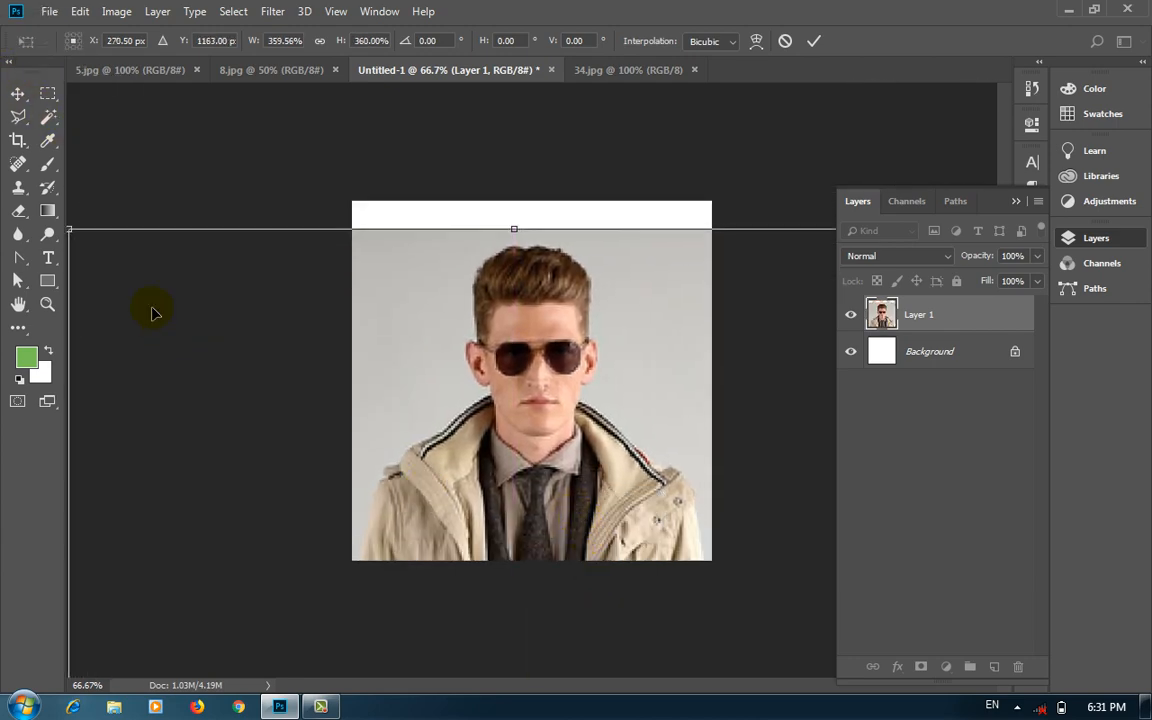
{"action": "left_click_drag", "start_coordinate": [68, 231], "coordinate": [9, 33]}
{"action": "key", "text": "ctrl+minus"}
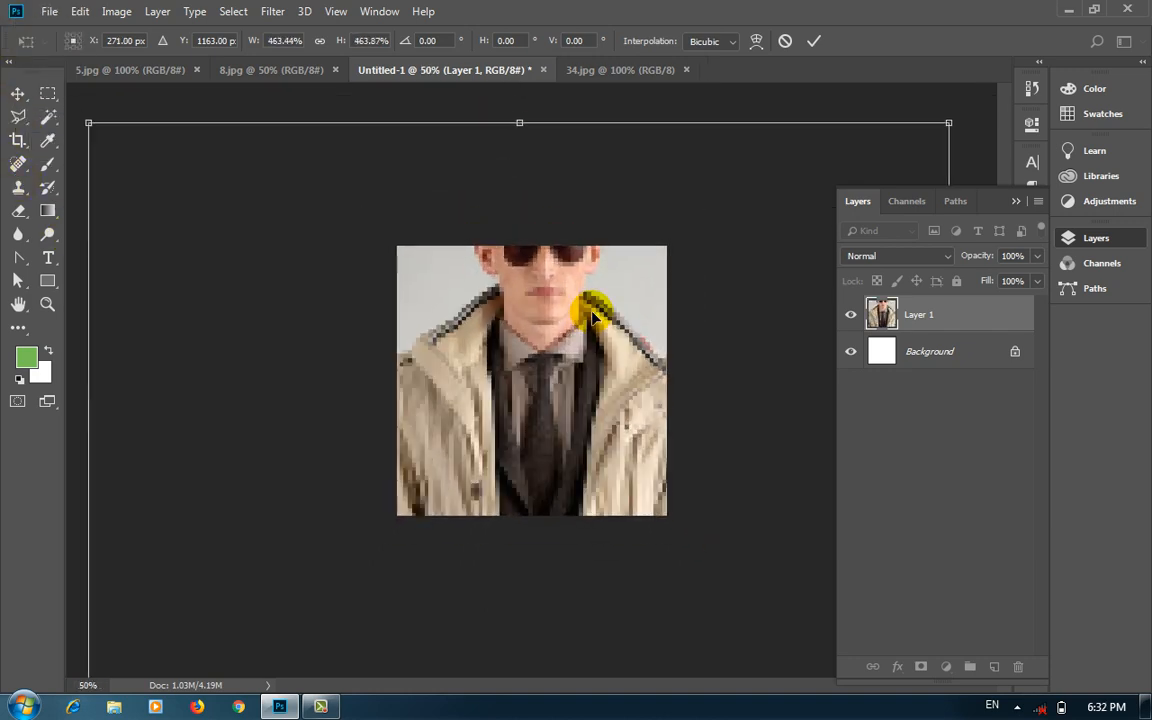
Fine-tune the photo's size and position so the man's head and collar fill the square canvas, and apply the transform
{"action": "key", "text": "ctrl+minus"}
{"action": "left_click_drag", "start_coordinate": [233, 203], "coordinate": [155, 164]}
{"action": "left_click_drag", "start_coordinate": [524, 366], "coordinate": [514, 571]}
{"action": "left_click_drag", "start_coordinate": [141, 271], "coordinate": [166, 313]}
{"action": "left_click_drag", "start_coordinate": [329, 452], "coordinate": [335, 422]}
{"action": "left_click_drag", "start_coordinate": [174, 285], "coordinate": [230, 369]}
{"action": "key", "text": "Return"}
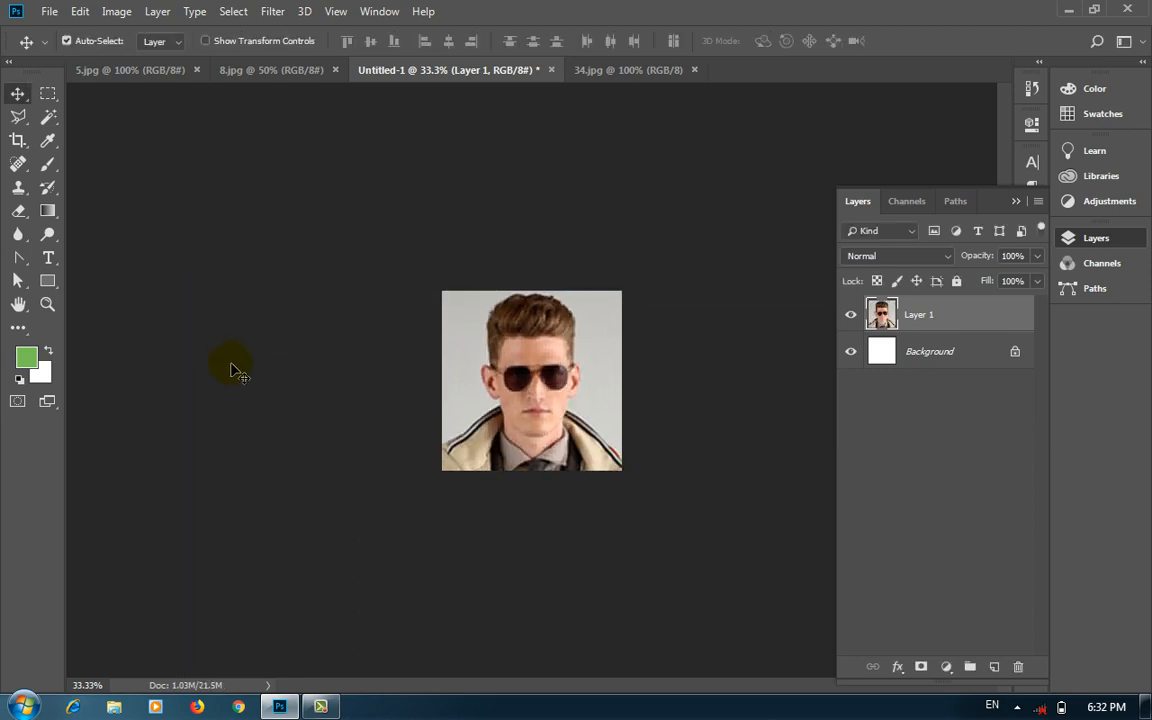
{"action": "key", "text": "ctrl+plus"}
{"action": "key", "text": "ctrl+plus"}
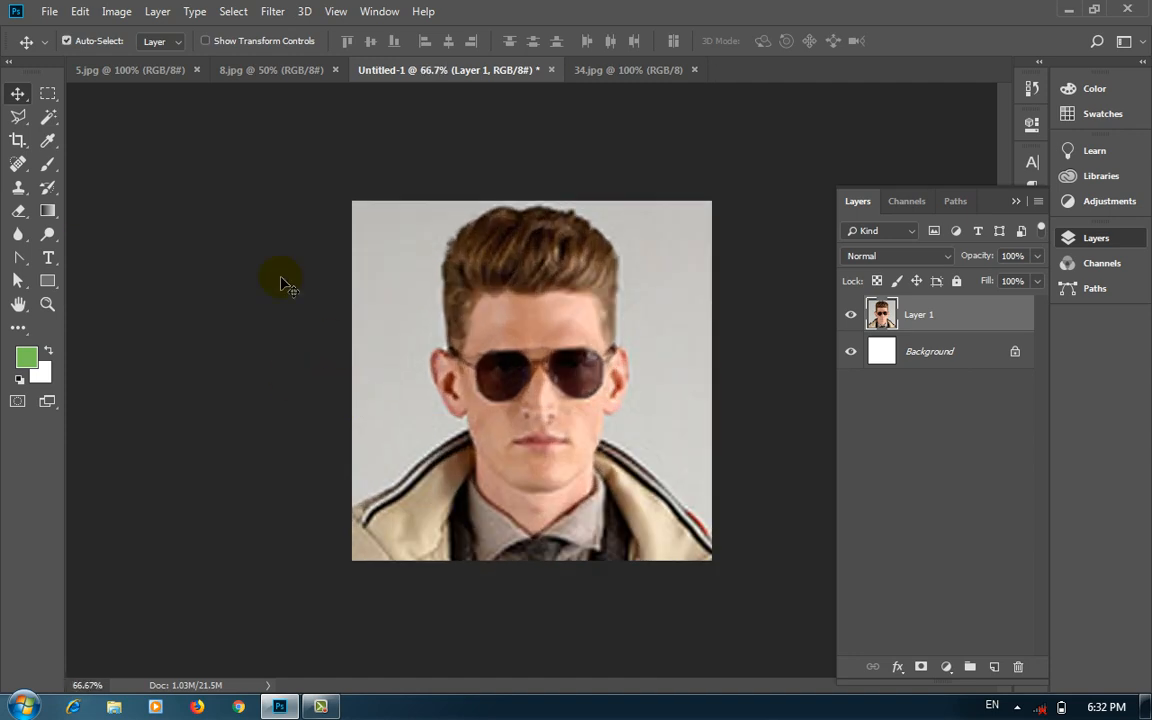
Save the document to the Desktop as a Photoshop file named PassPort Size
{"action": "left_click", "coordinate": [47, 12]}
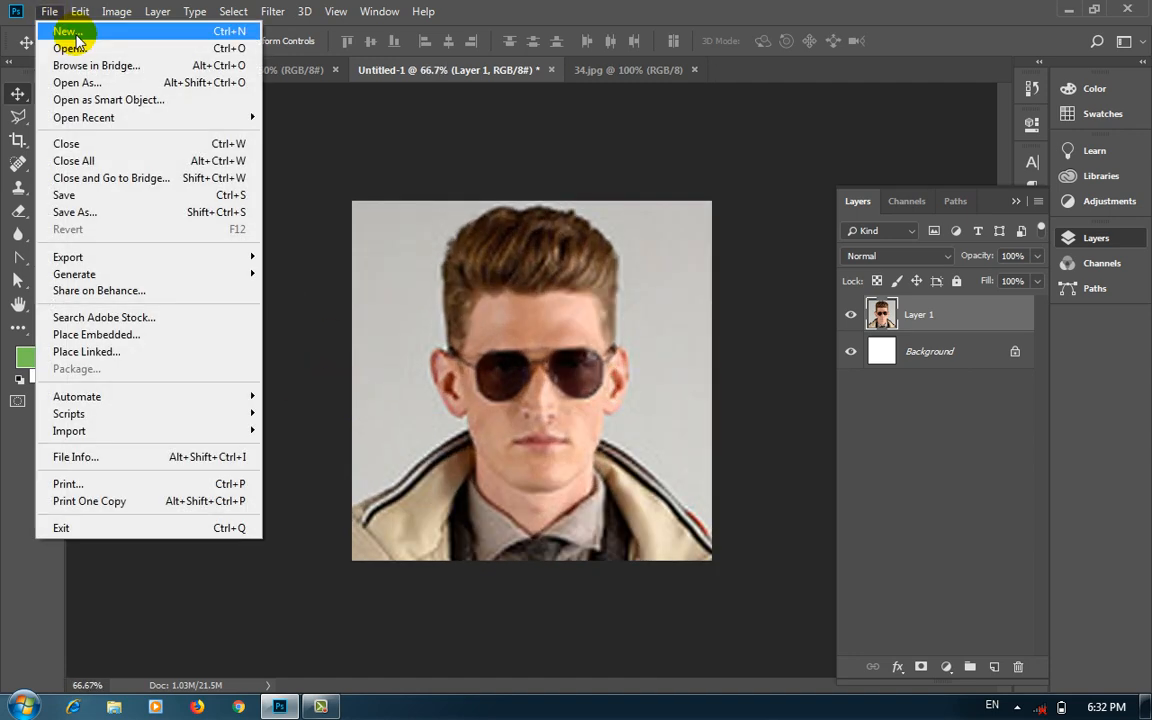
{"action": "left_click", "coordinate": [98, 194]}
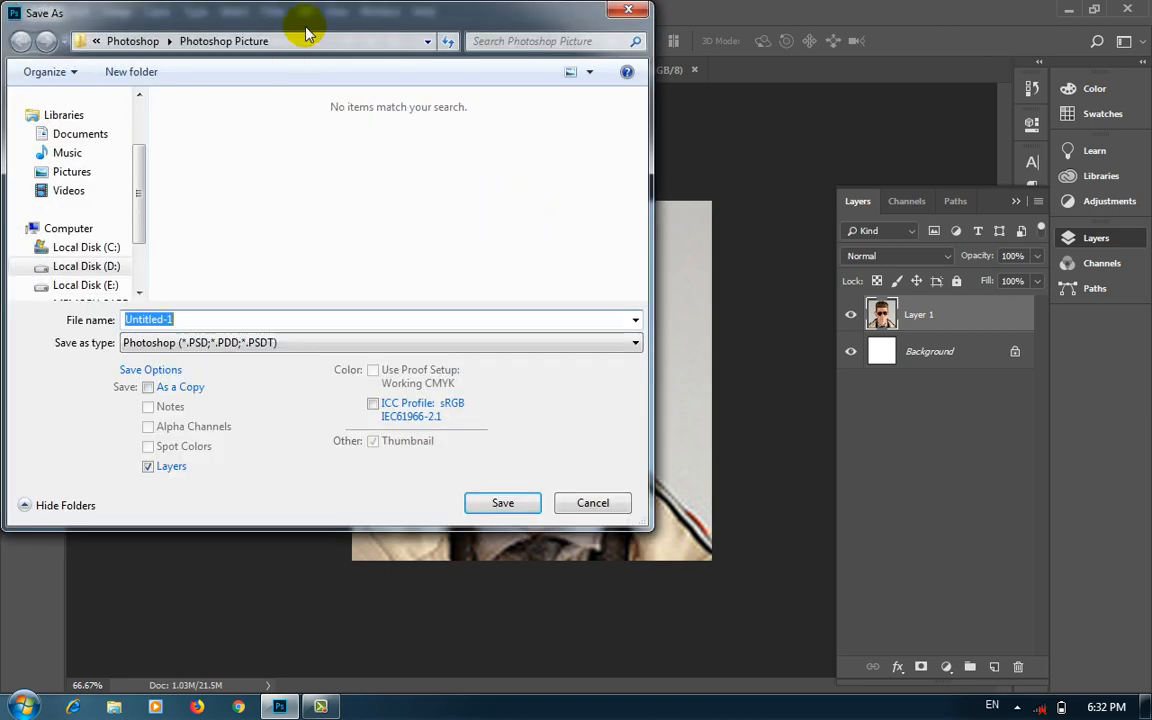
{"action": "left_click_drag", "start_coordinate": [306, 33], "coordinate": [728, 103]}
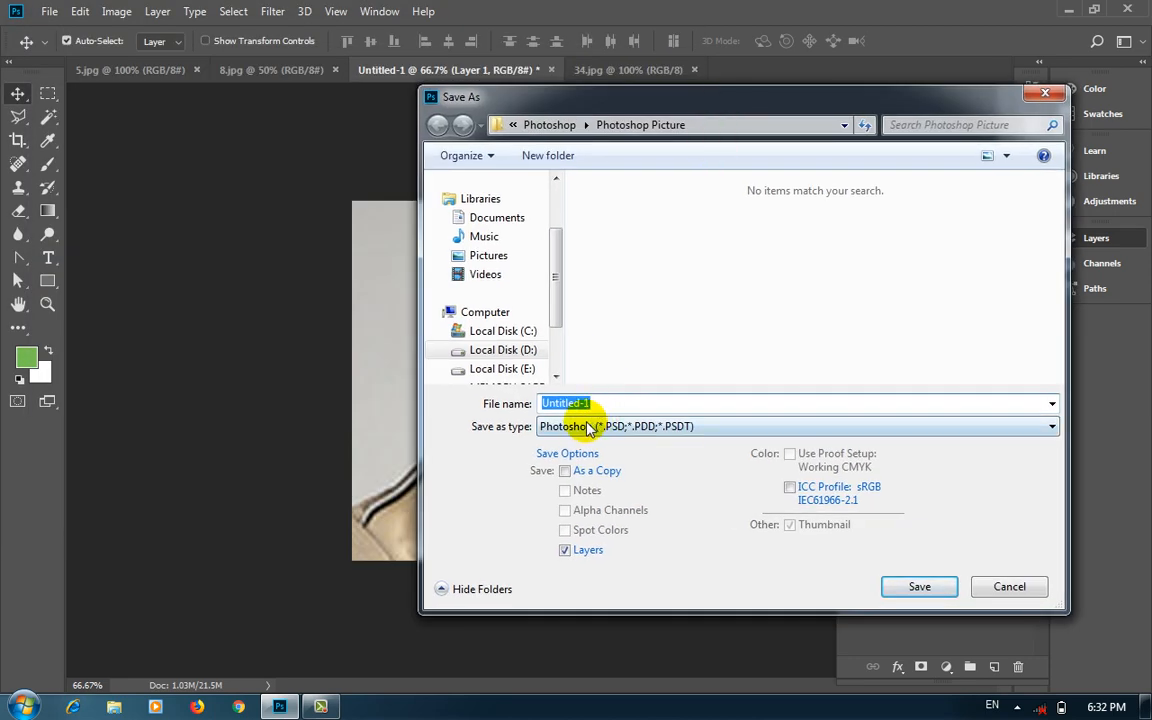
{"action": "left_click_drag", "start_coordinate": [552, 296], "coordinate": [553, 188]}
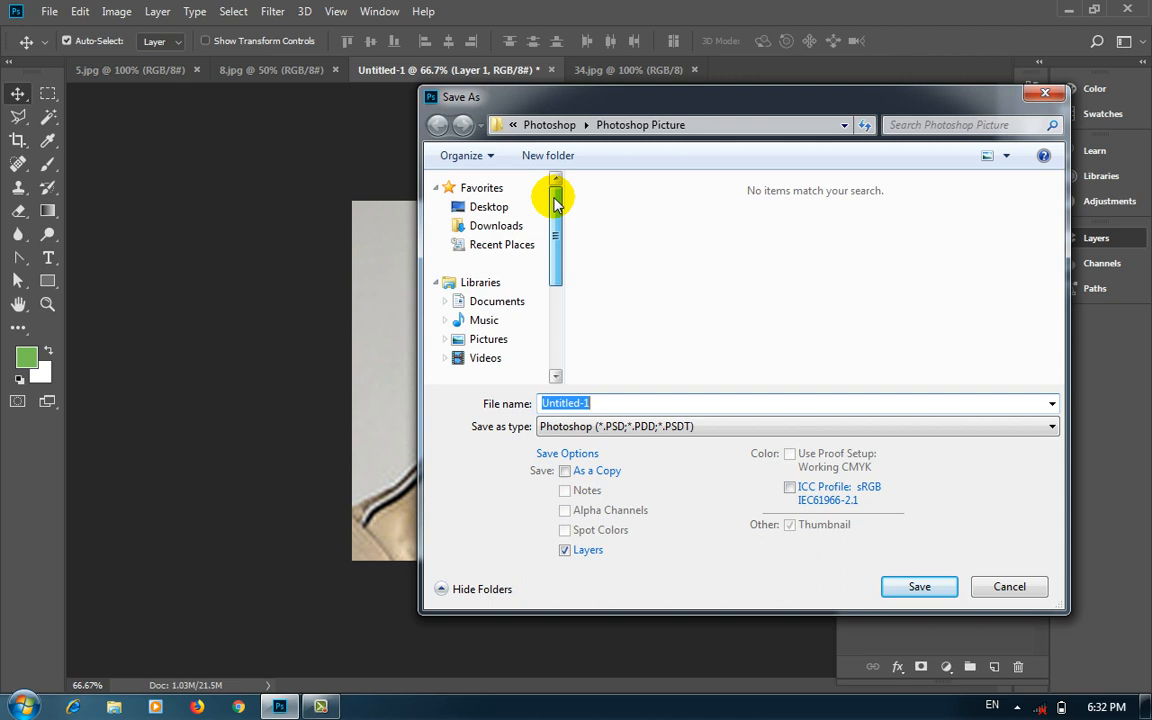
{"action": "left_click", "coordinate": [490, 207]}
{"action": "double_click", "coordinate": [625, 404]}
{"action": "type", "text": "PassPort Size"}
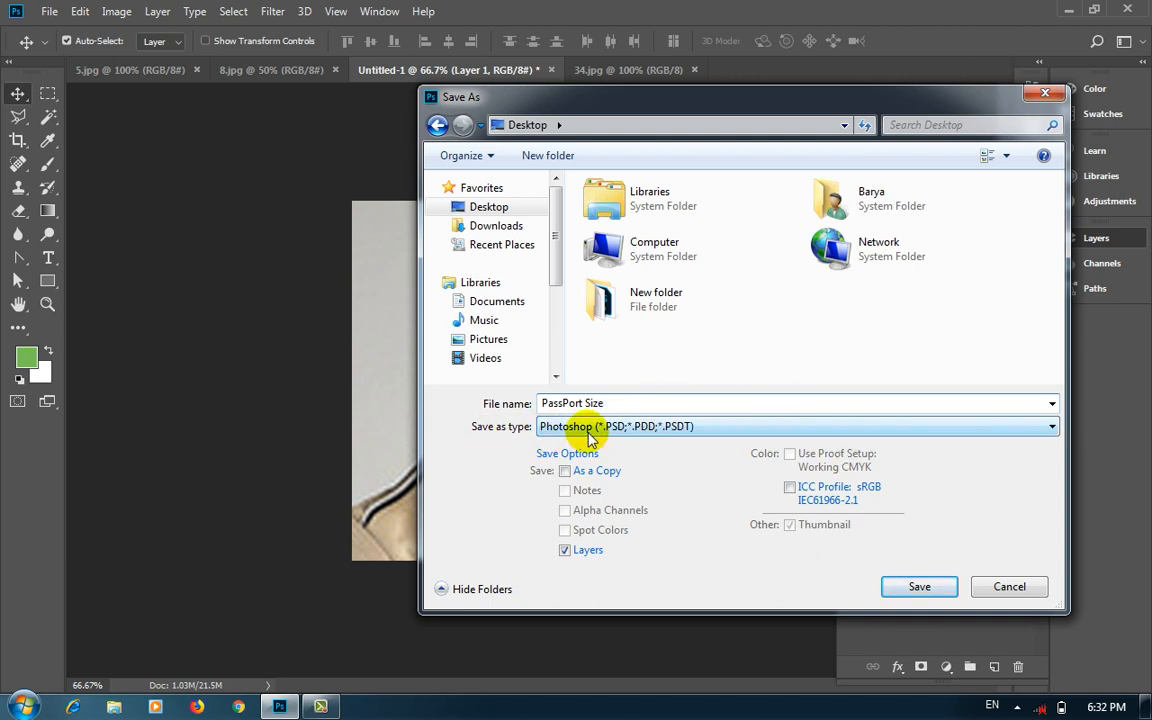
{"action": "left_click", "coordinate": [883, 585]}
{"action": "left_click", "coordinate": [780, 191]}
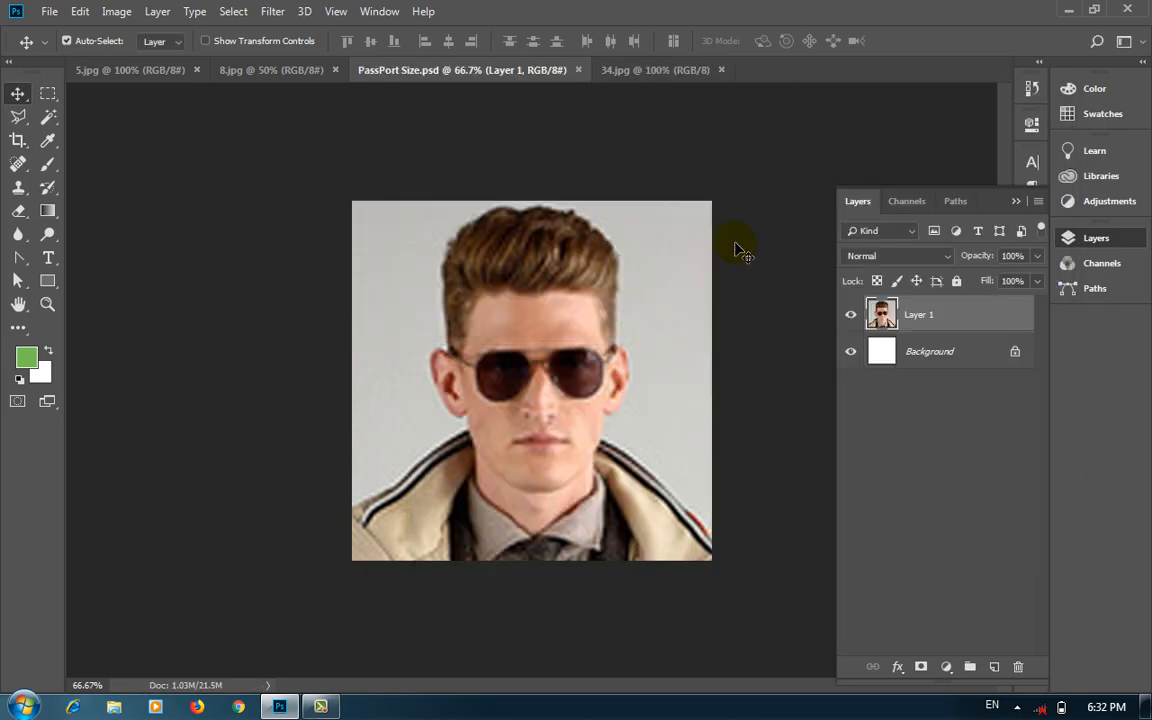
Check the saved PassPort Size file on the Windows desktop and return to Photoshop
{"action": "key", "text": "super+d"}
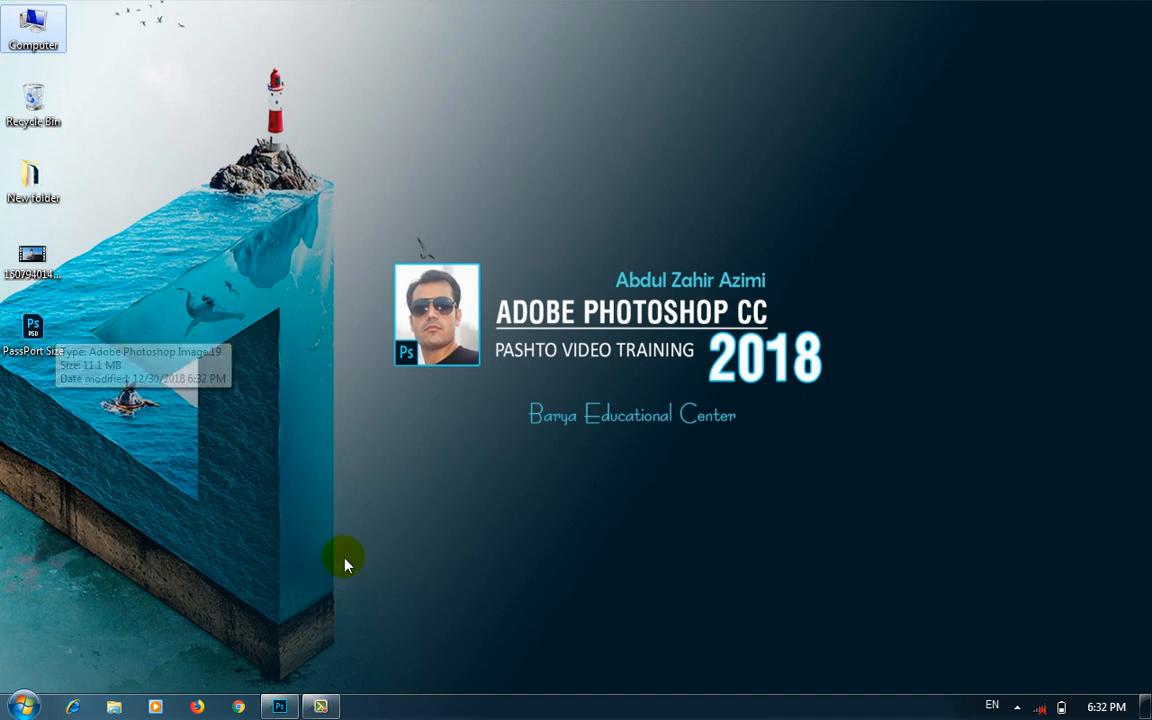
{"action": "left_click", "coordinate": [279, 706]}
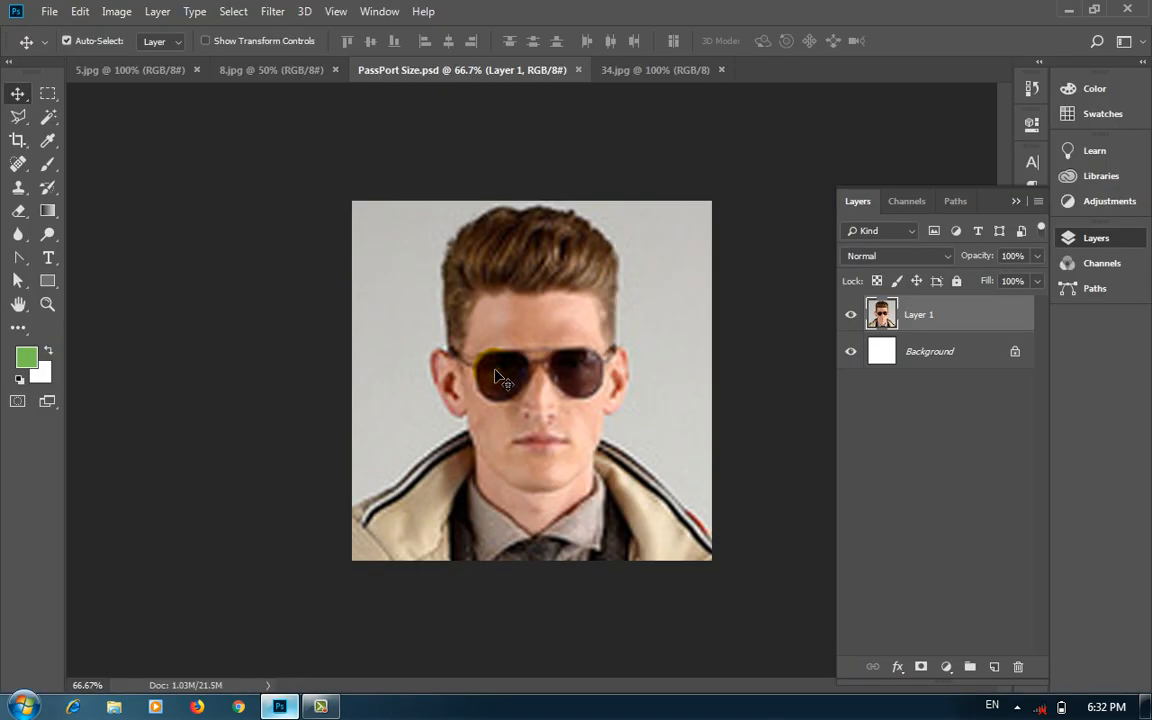
{"action": "left_click", "coordinate": [590, 338]}
Select the grey backdrop around the man on Layer 1 with the Quick Selection tool and delete it
{"action": "left_click", "coordinate": [47, 118]}
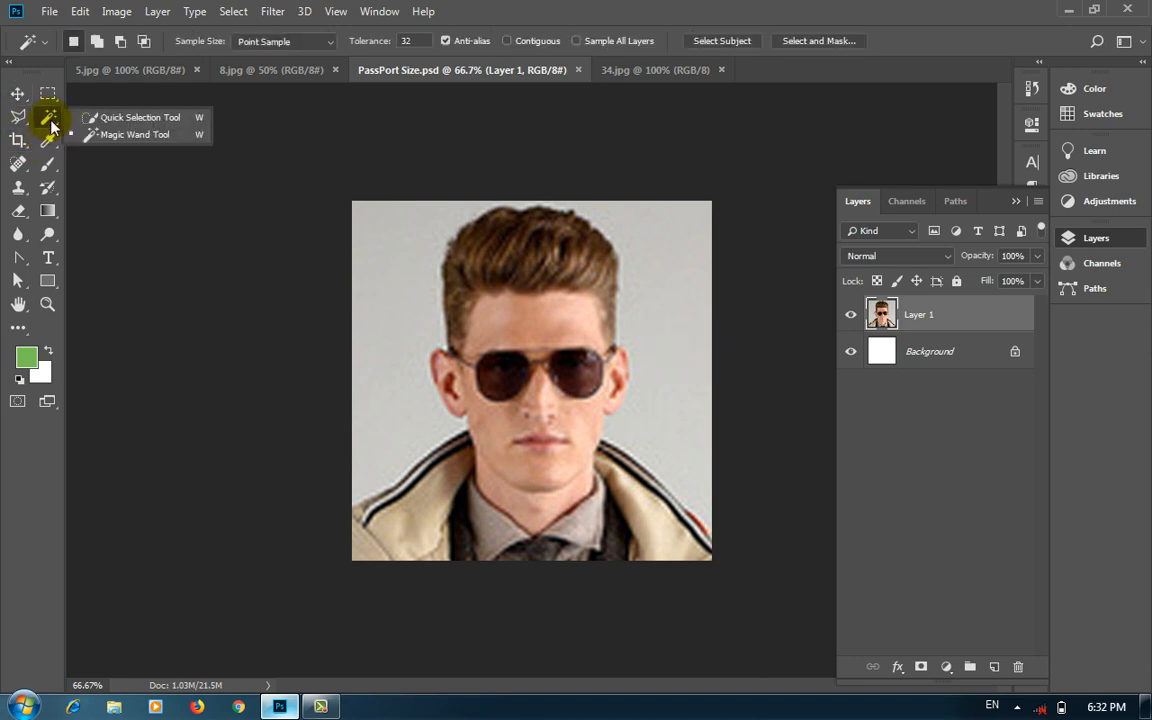
{"action": "left_click", "coordinate": [175, 120]}
{"action": "mouse_move", "coordinate": [663, 342]}
{"action": "left_mouse_down"}
{"action": "mouse_move", "coordinate": [668, 221]}
{"action": "mouse_move", "coordinate": [459, 221]}
{"action": "mouse_move", "coordinate": [424, 229]}
{"action": "mouse_move", "coordinate": [370, 383]}
{"action": "left_mouse_up"}
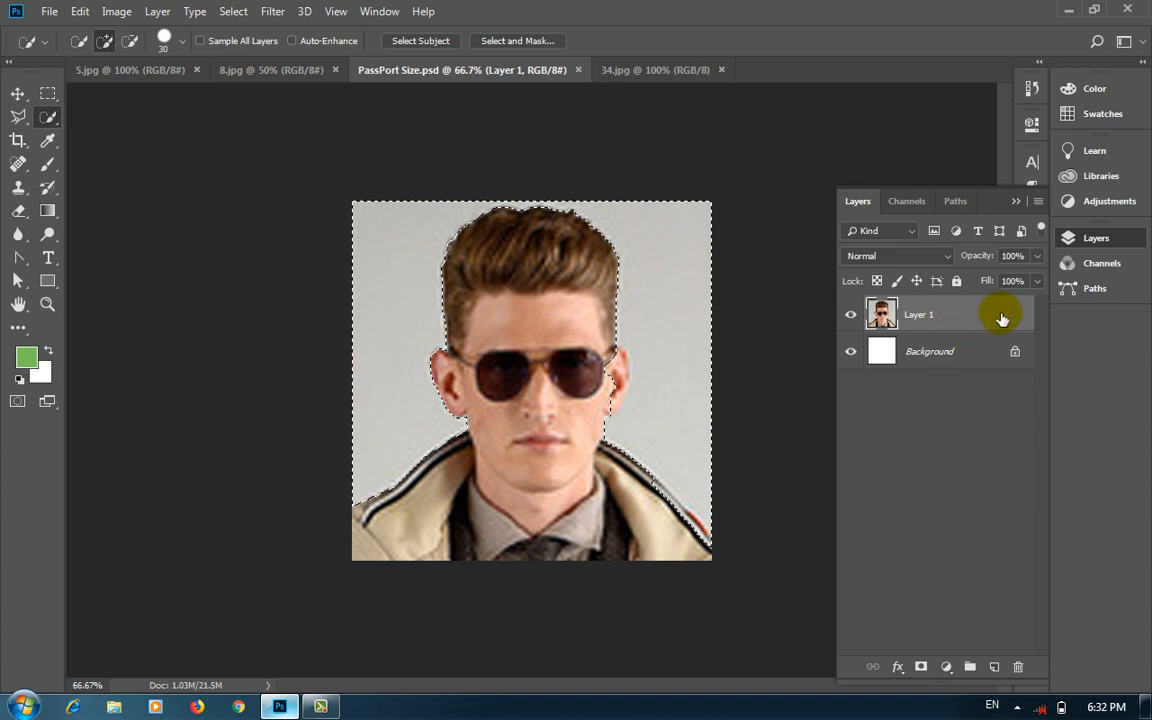
{"action": "key", "text": "Delete"}
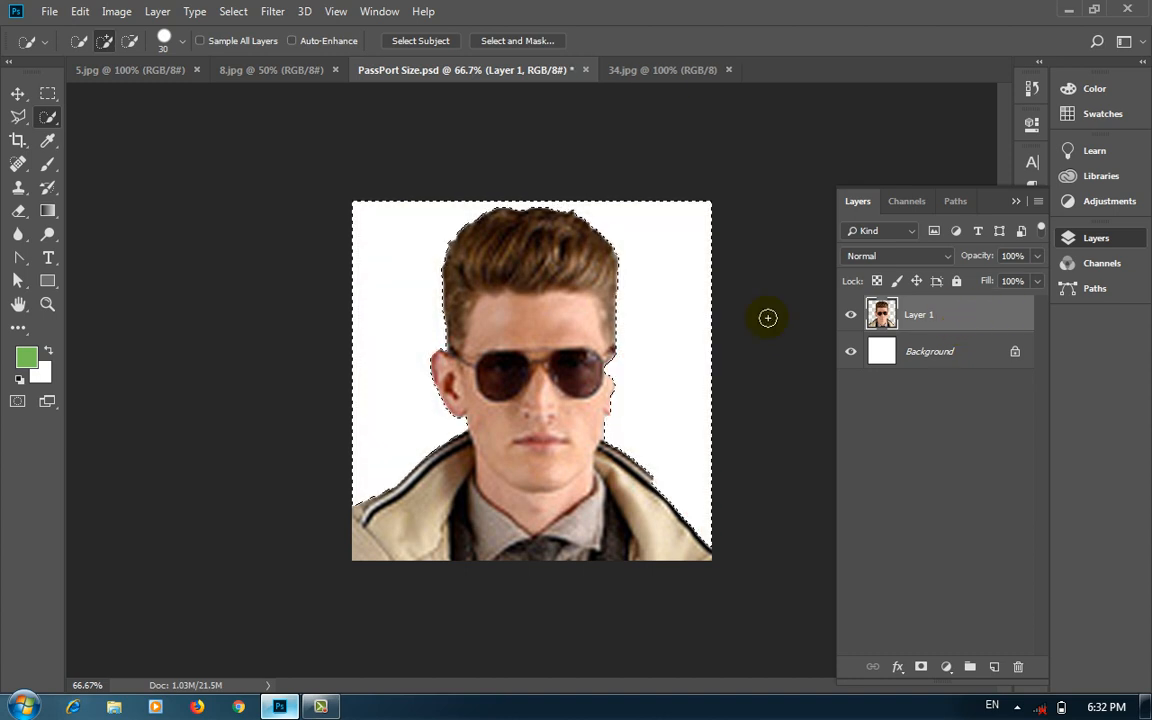
Undo the removal of the grey backdrop on Layer 1 and clear the selection around the man
{"action": "key", "text": "ctrl+d"}
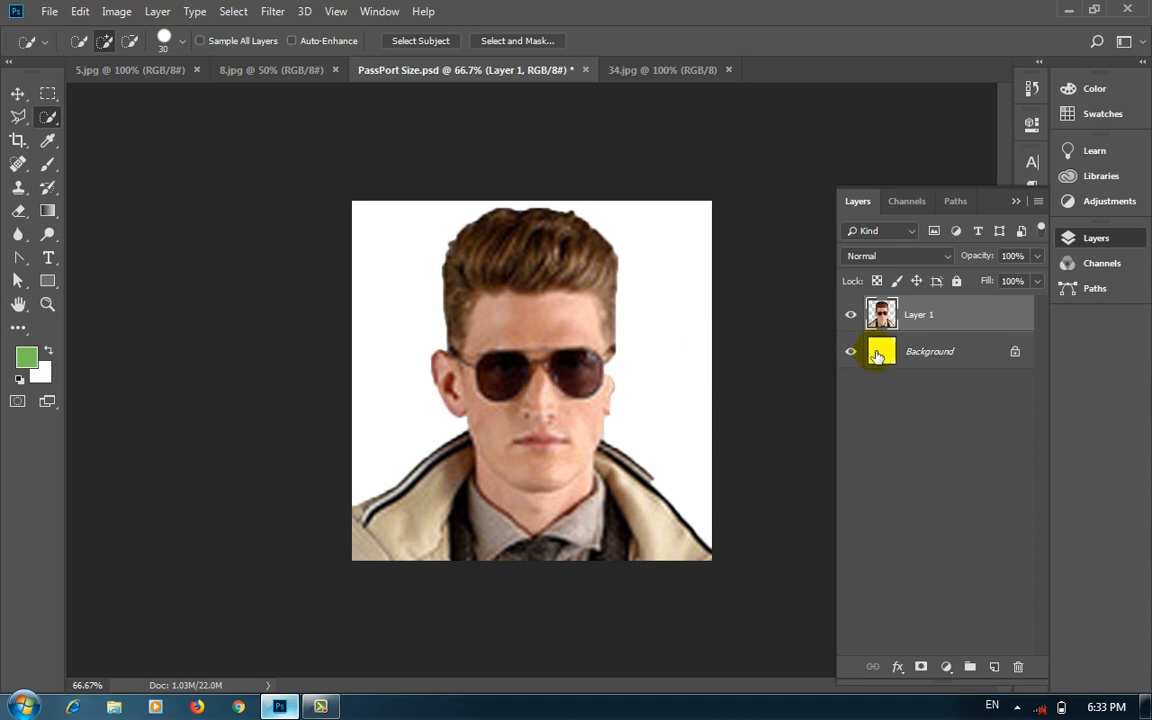
{"action": "key", "text": "ctrl+alt+z"}
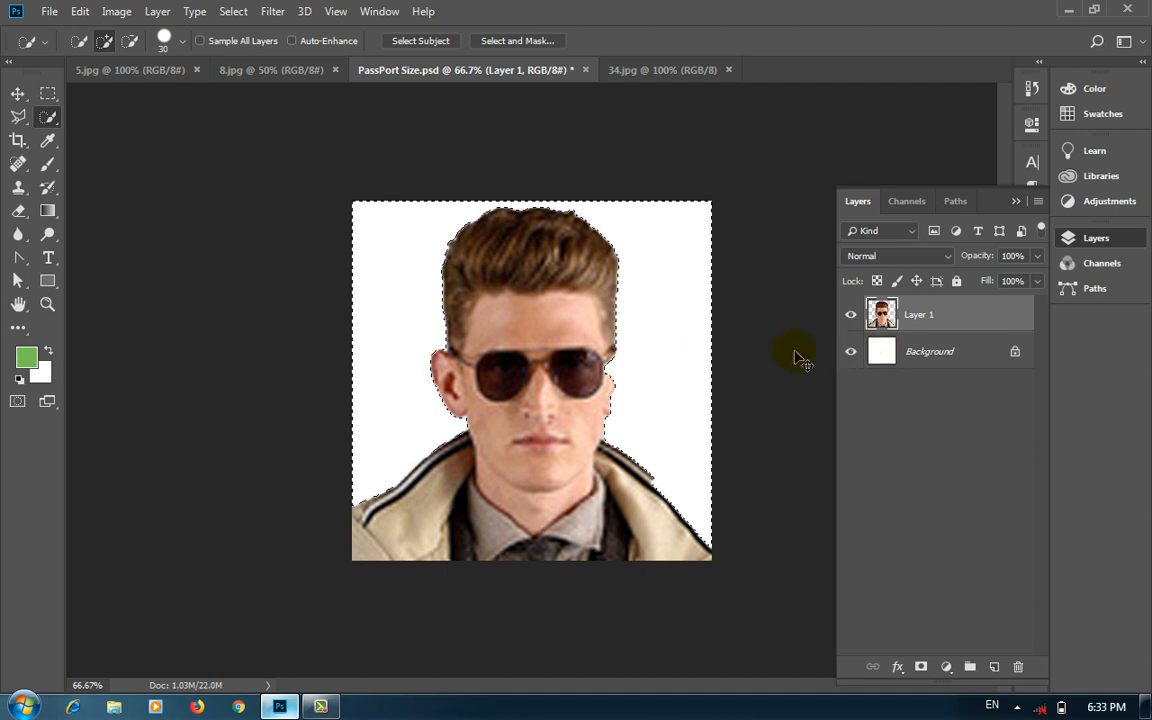
{"action": "key", "text": "ctrl+alt+z"}
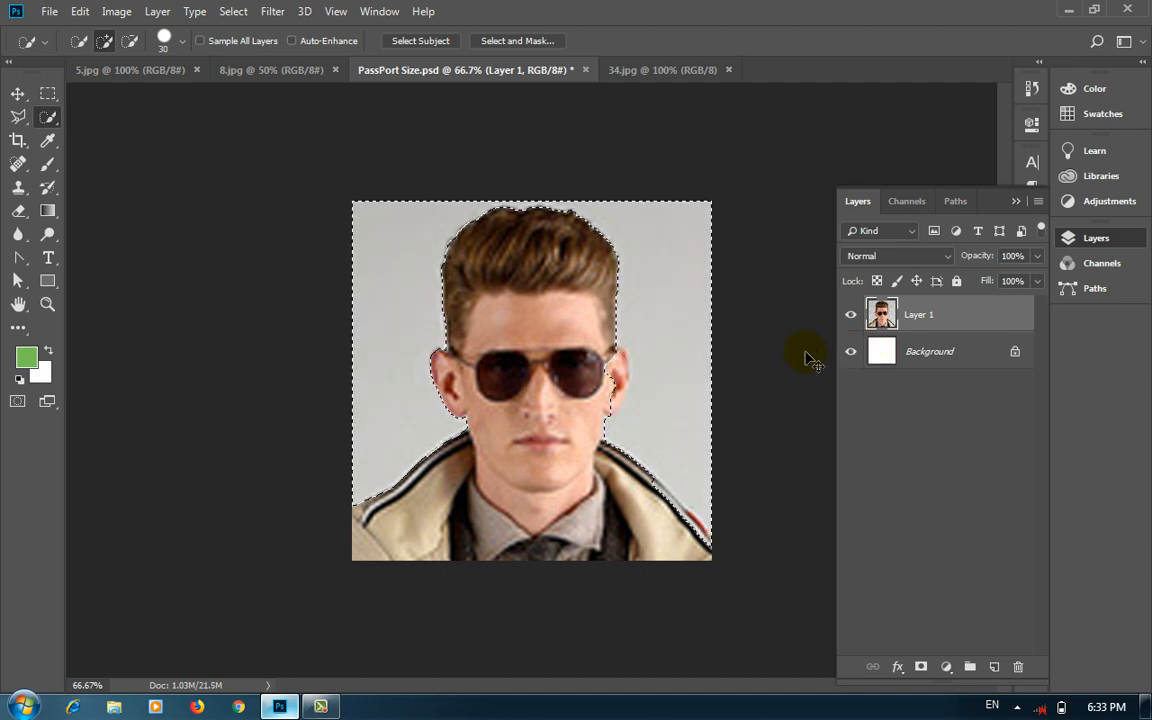
{"action": "key", "text": "ctrl+d"}
Save a JPEG copy of the document to the Desktop as PassPort Size, using Maximum image quality (12)
{"action": "left_click", "coordinate": [50, 12]}
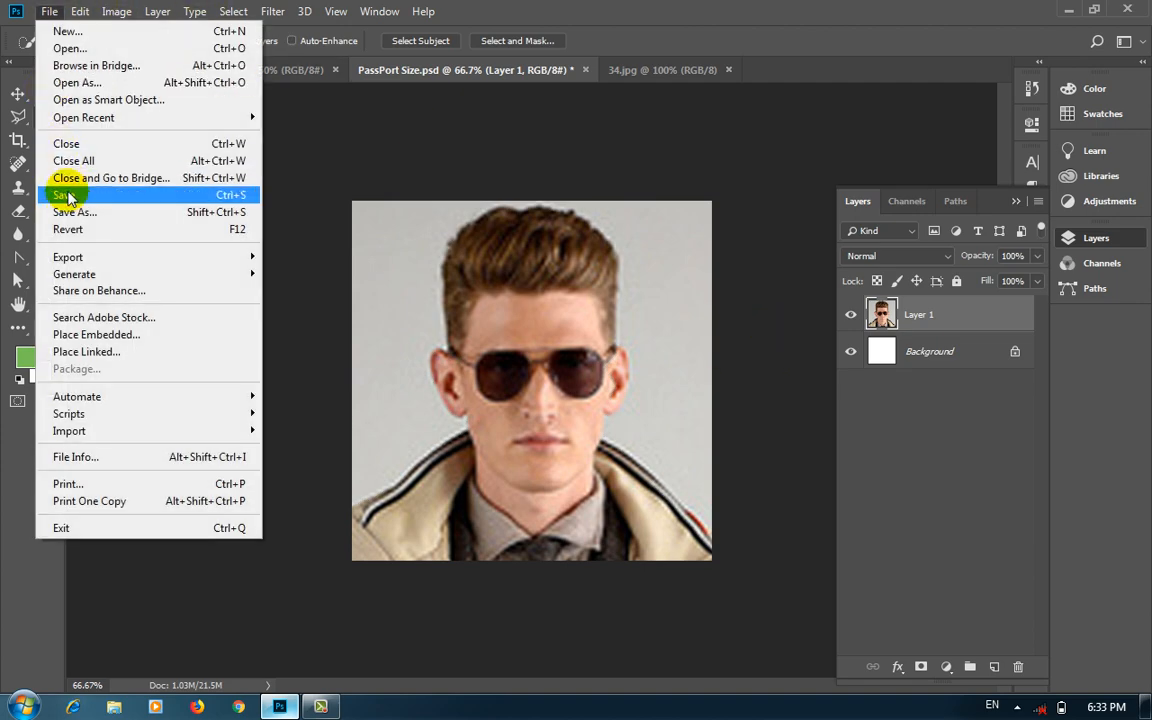
{"action": "left_click", "coordinate": [78, 213]}
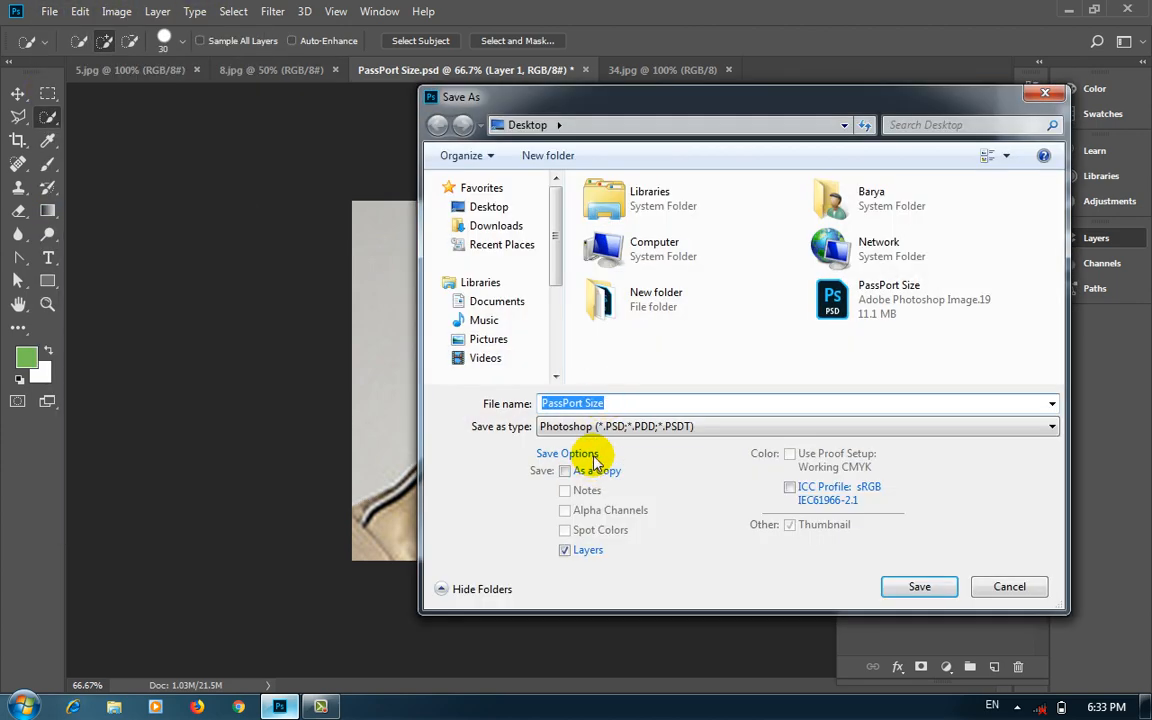
{"action": "left_click", "coordinate": [586, 427]}
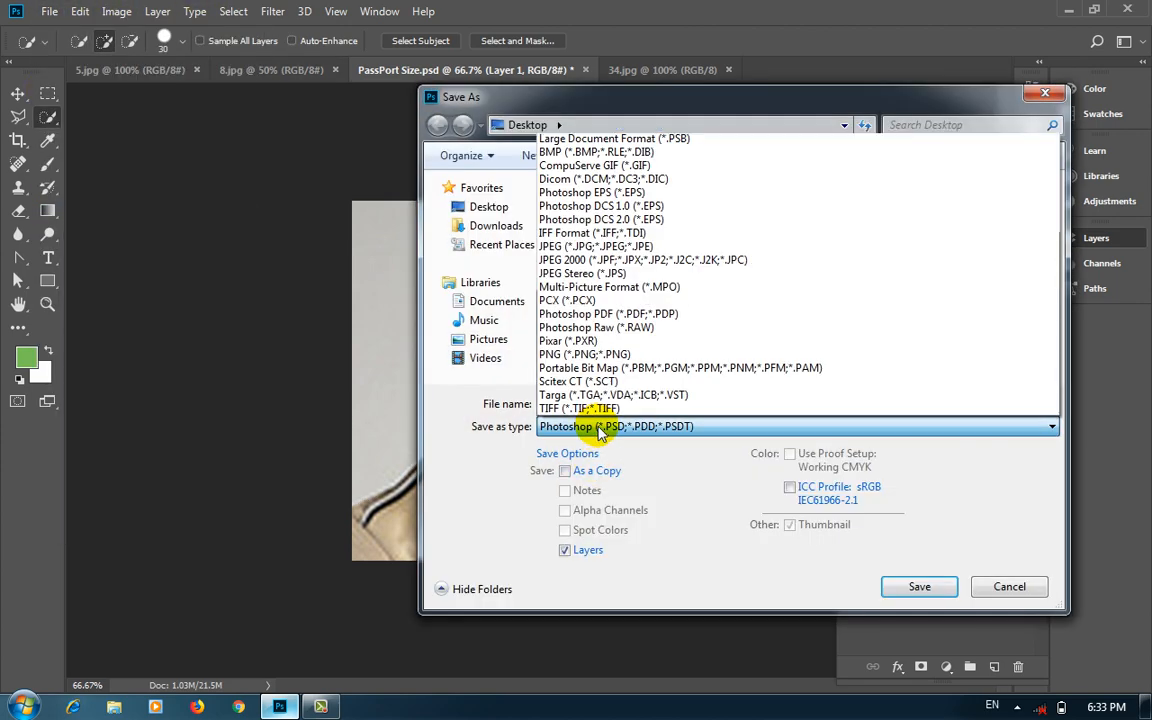
{"action": "left_click", "coordinate": [652, 247]}
{"action": "left_click_drag", "start_coordinate": [694, 98], "coordinate": [508, 115]}
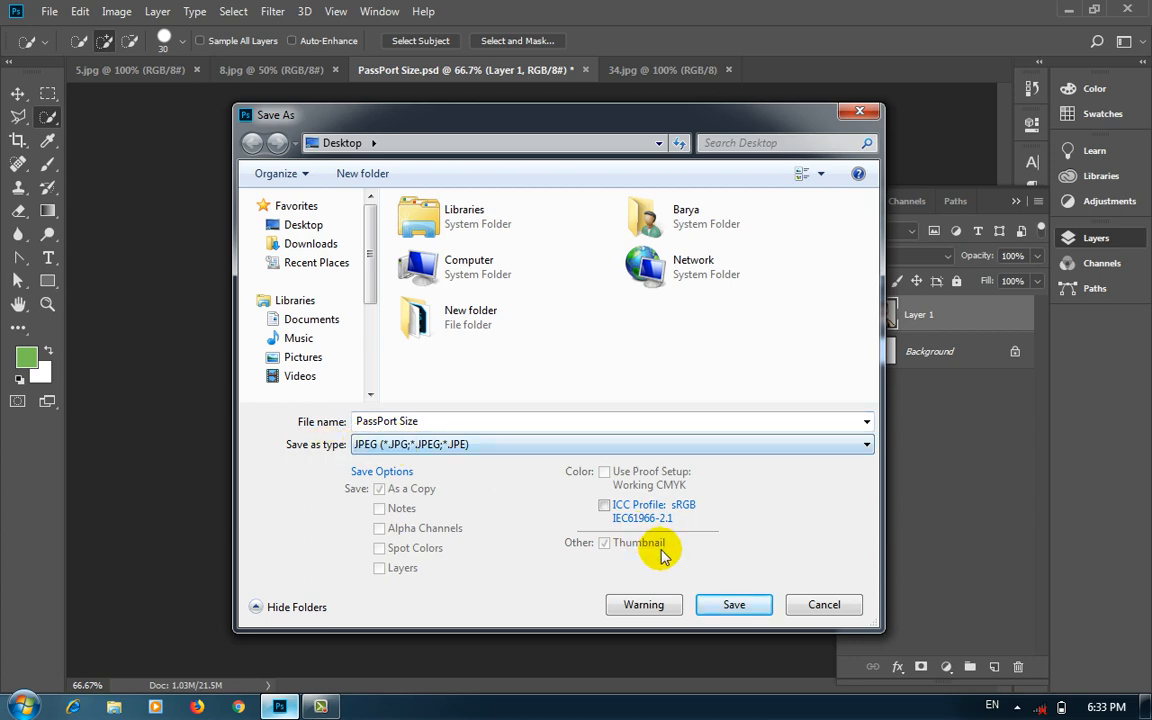
{"action": "left_click", "coordinate": [731, 604]}
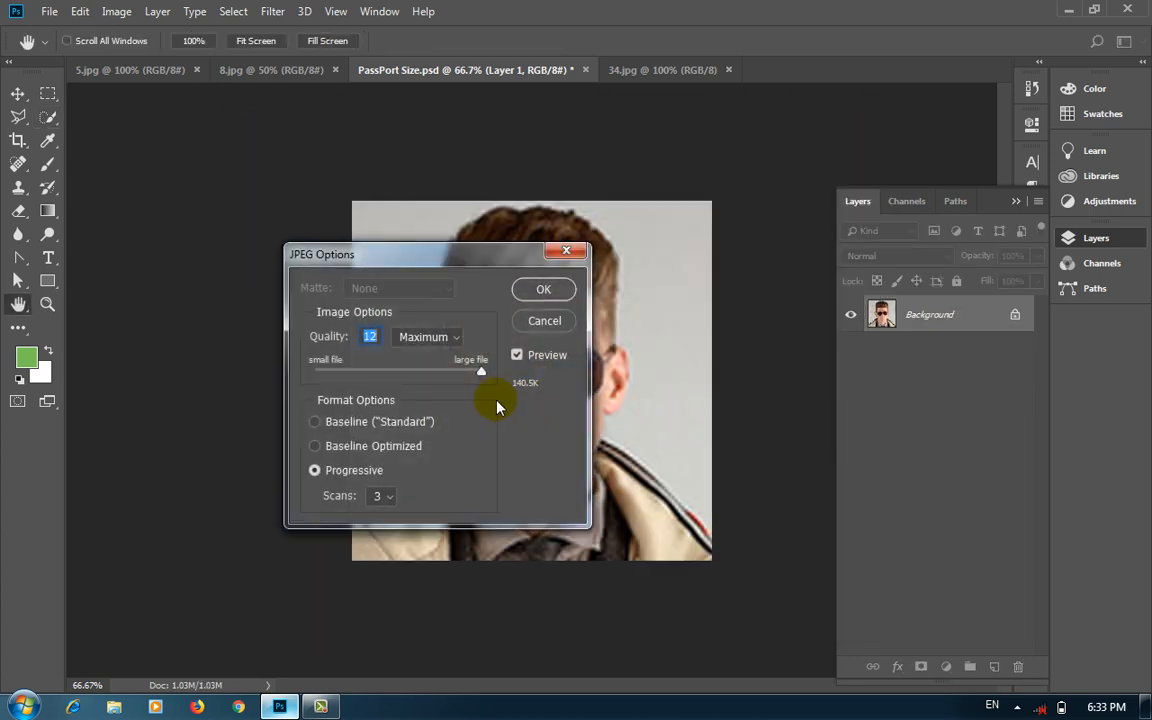
{"action": "left_click_drag", "start_coordinate": [460, 270], "coordinate": [470, 186]}
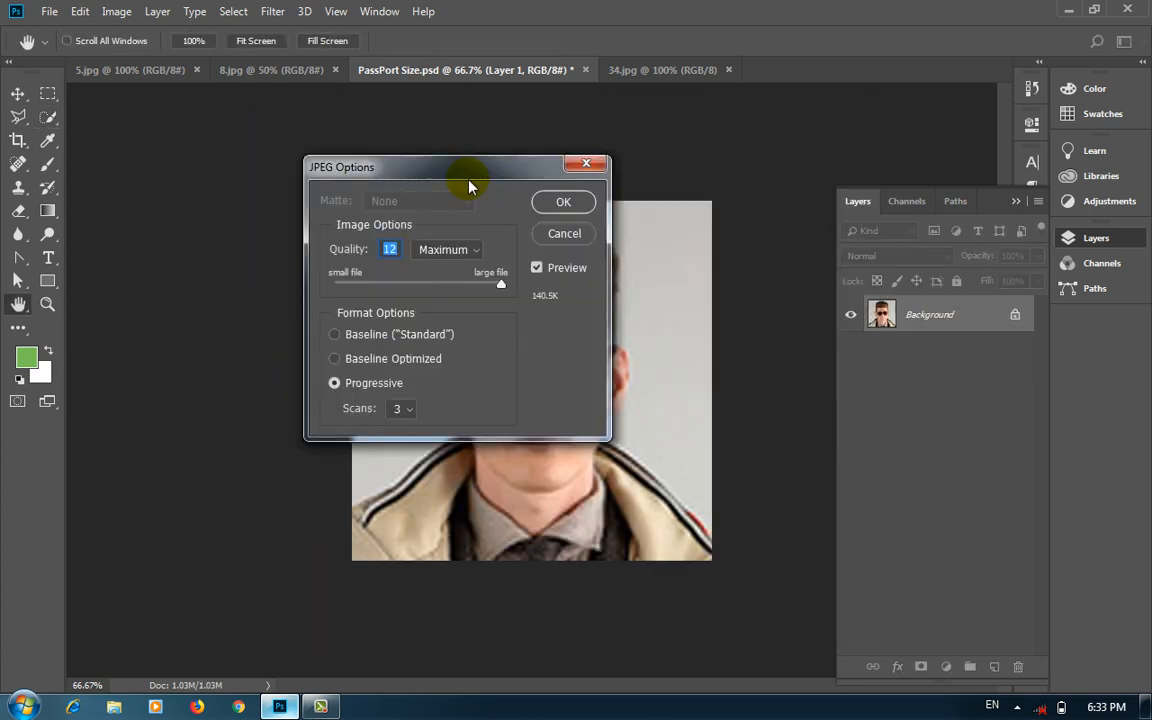
{"action": "left_click", "coordinate": [466, 250]}
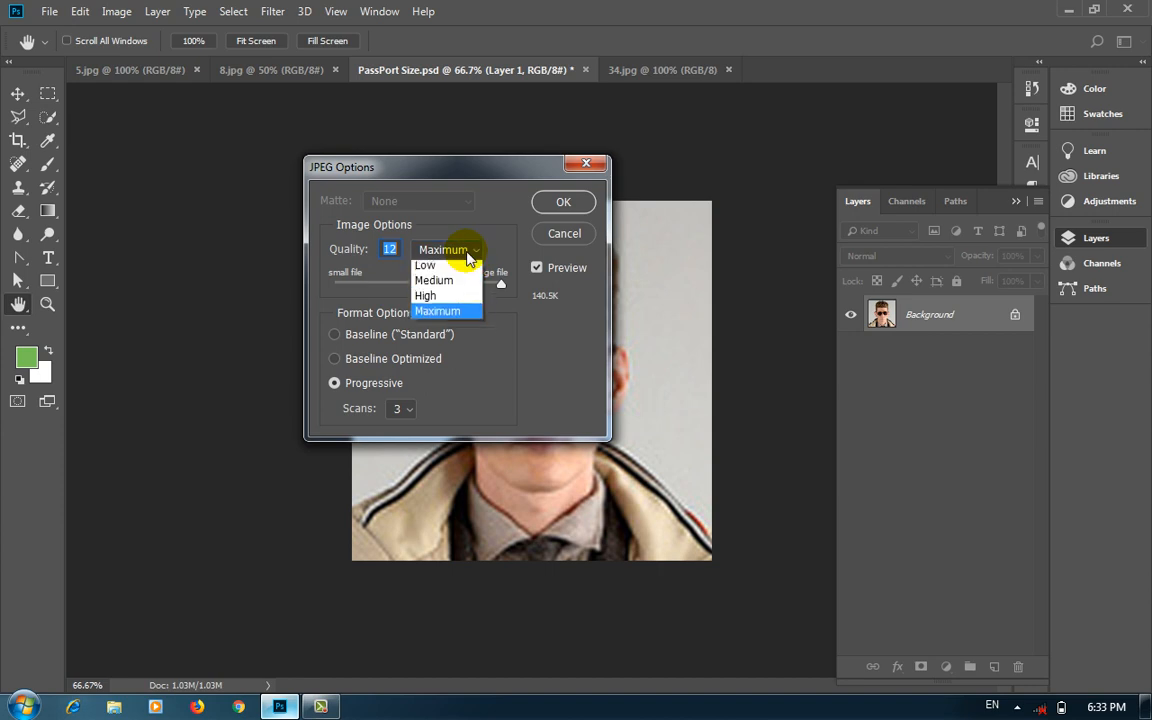
{"action": "left_click", "coordinate": [462, 315]}
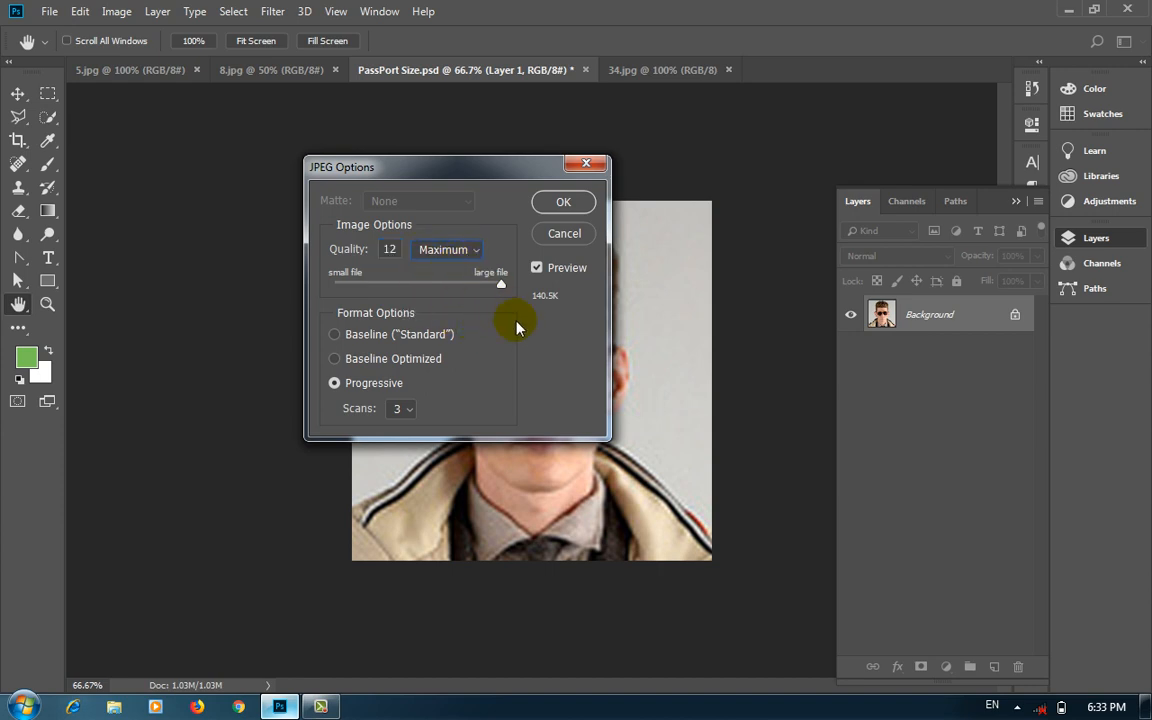
{"action": "left_click", "coordinate": [563, 202]}
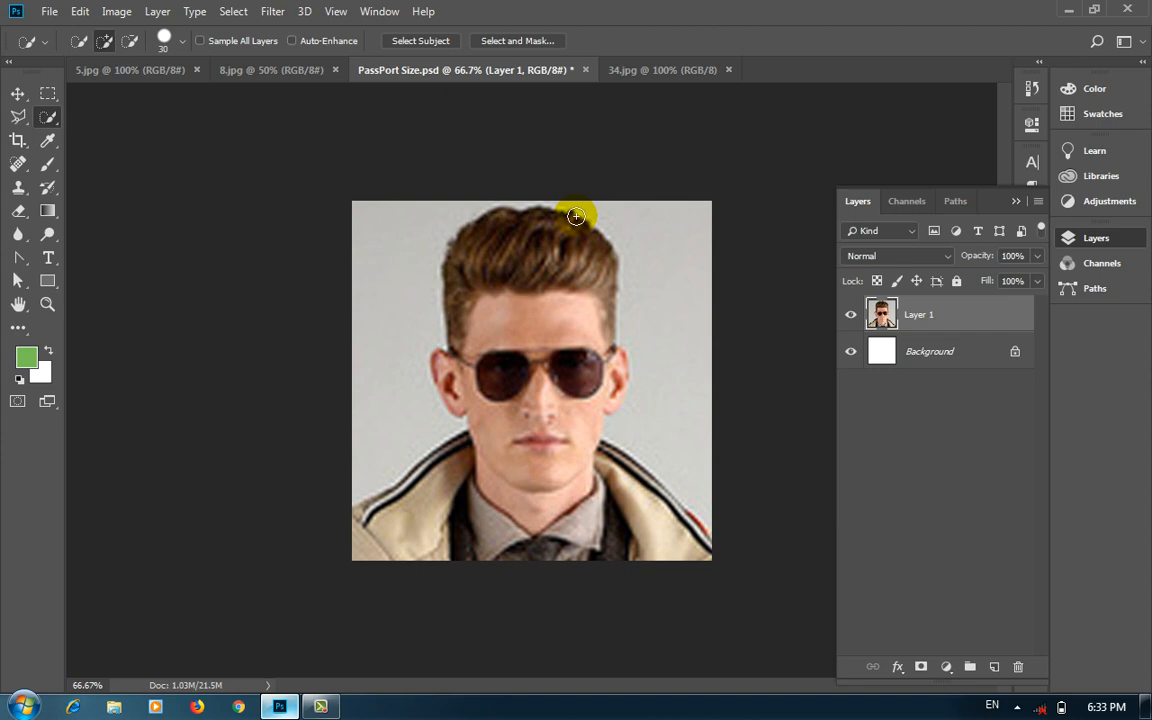
Preview the saved PassPort Size JPEG from the Windows desktop, close the viewer and return to Photoshop
{"action": "left_click", "coordinate": [1068, 9]}
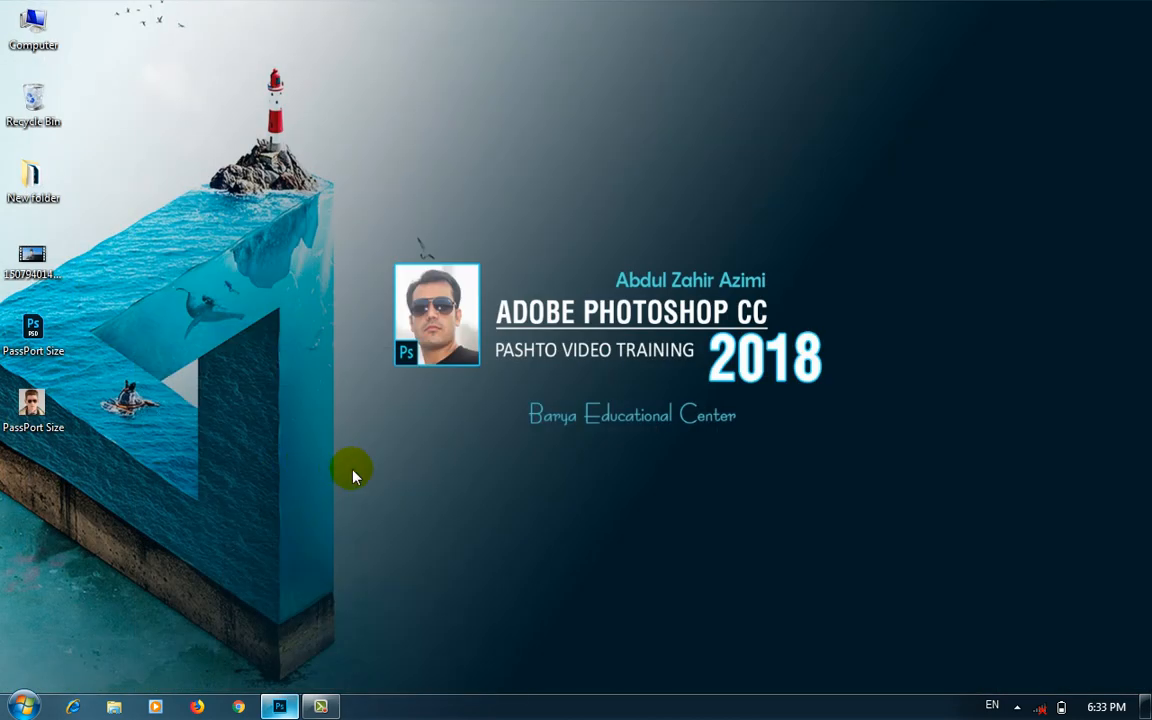
{"action": "right_click", "coordinate": [31, 400]}
{"action": "left_click", "coordinate": [102, 288]}
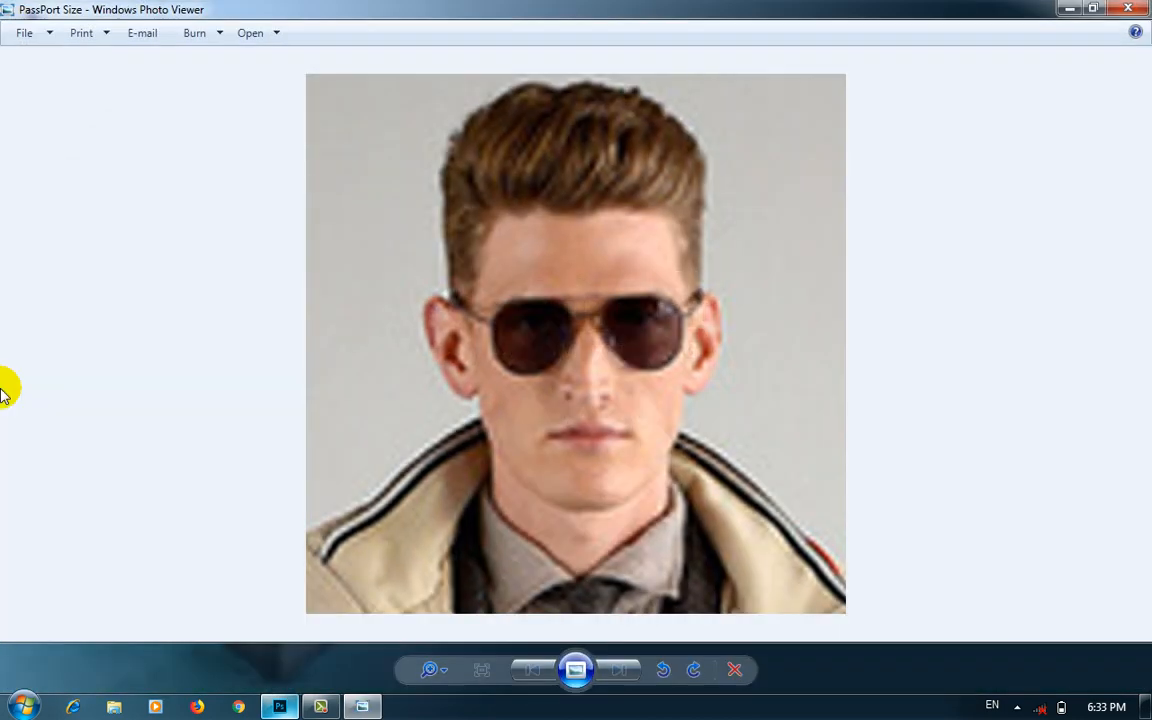
{"action": "left_click", "coordinate": [1138, 8]}
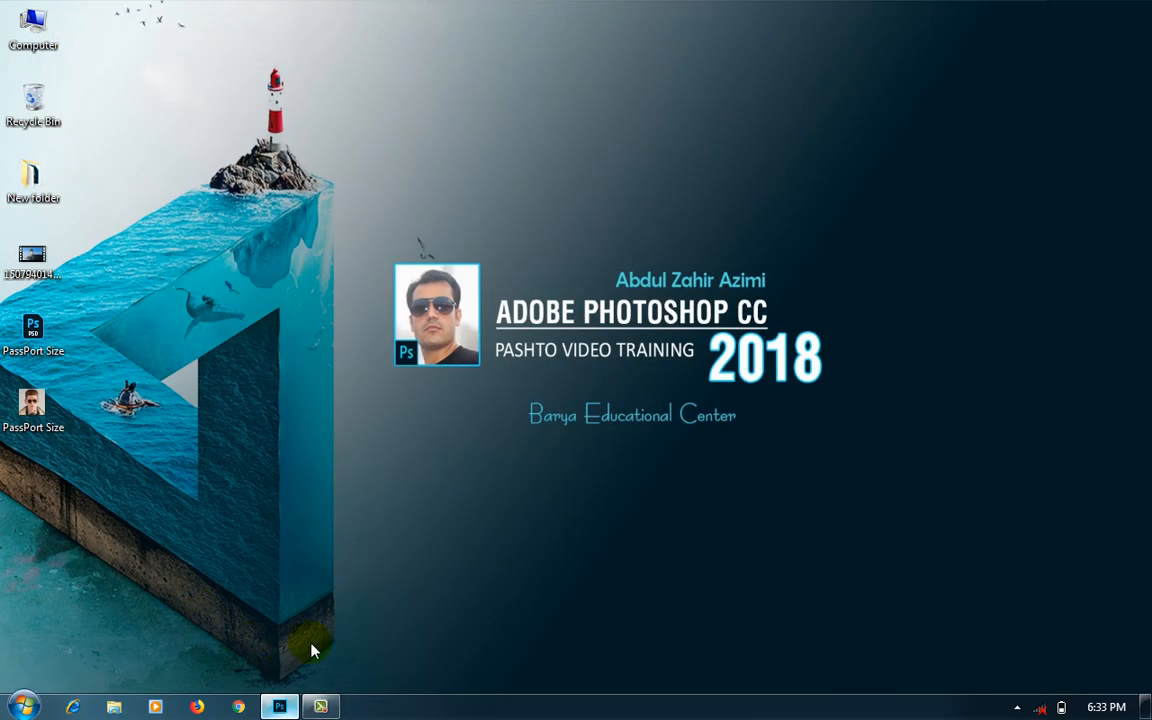
{"action": "left_click", "coordinate": [320, 708]}
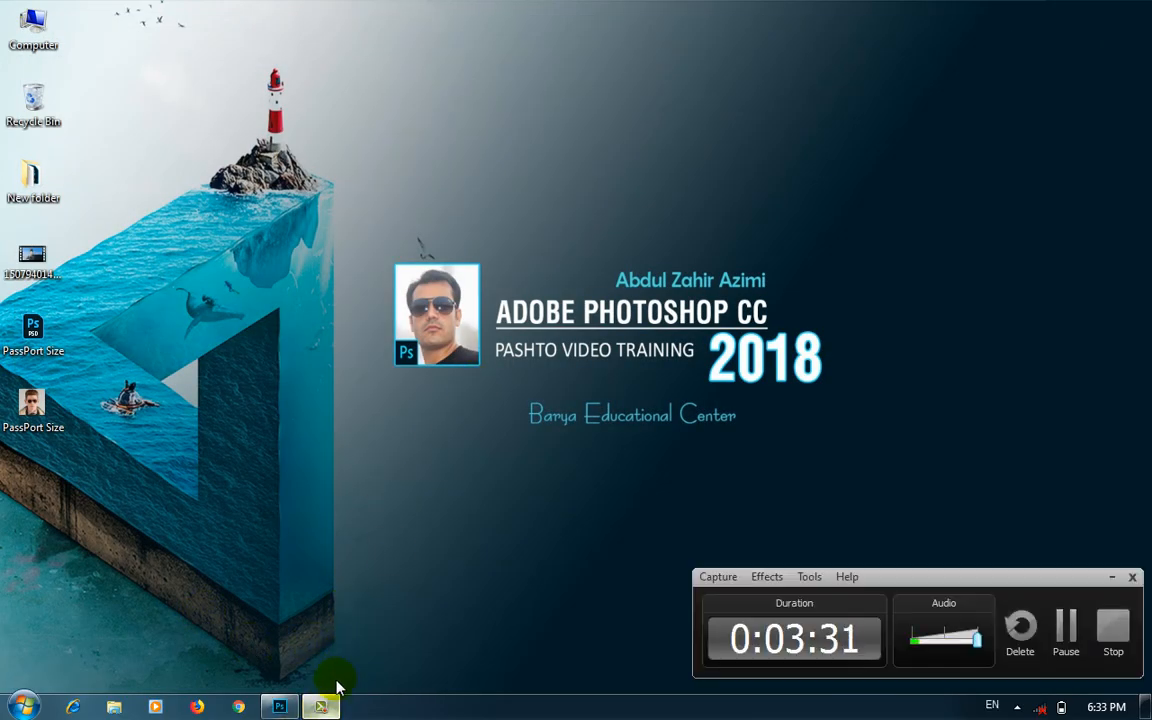
{"action": "left_click", "coordinate": [321, 707]}
{"action": "left_click", "coordinate": [283, 706]}
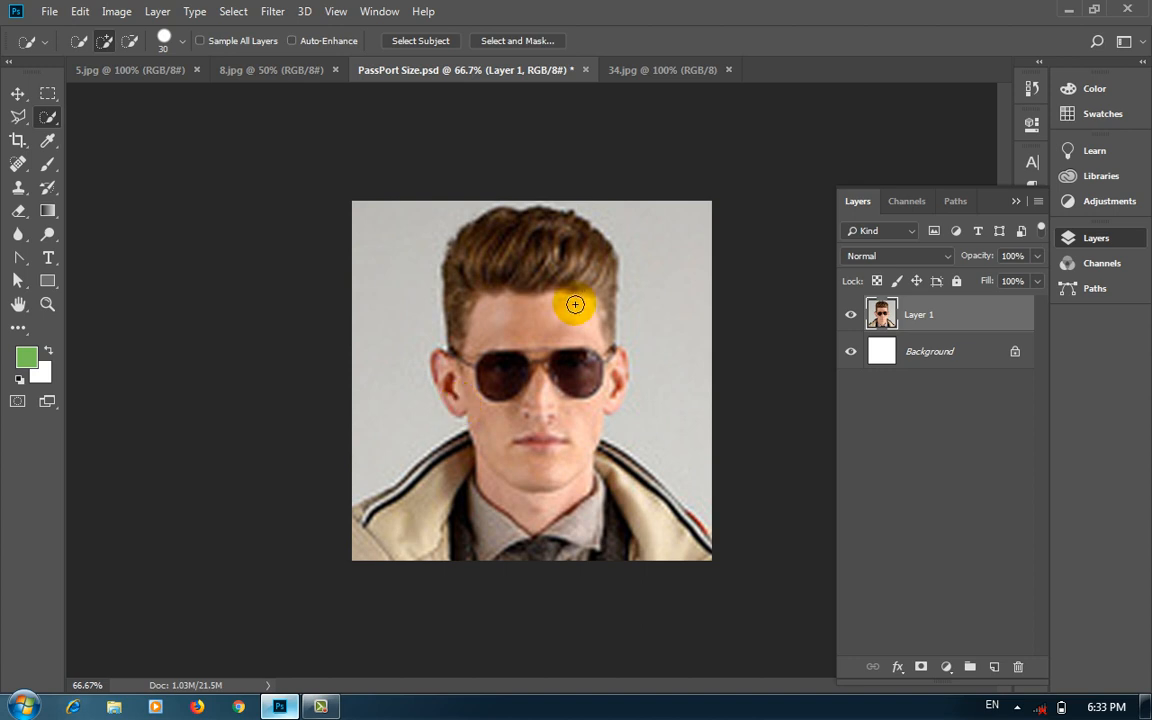
Close PassPort Size.psd without saving changes, and look through the other open images, ending on 34.jpg
{"action": "left_click", "coordinate": [585, 70]}
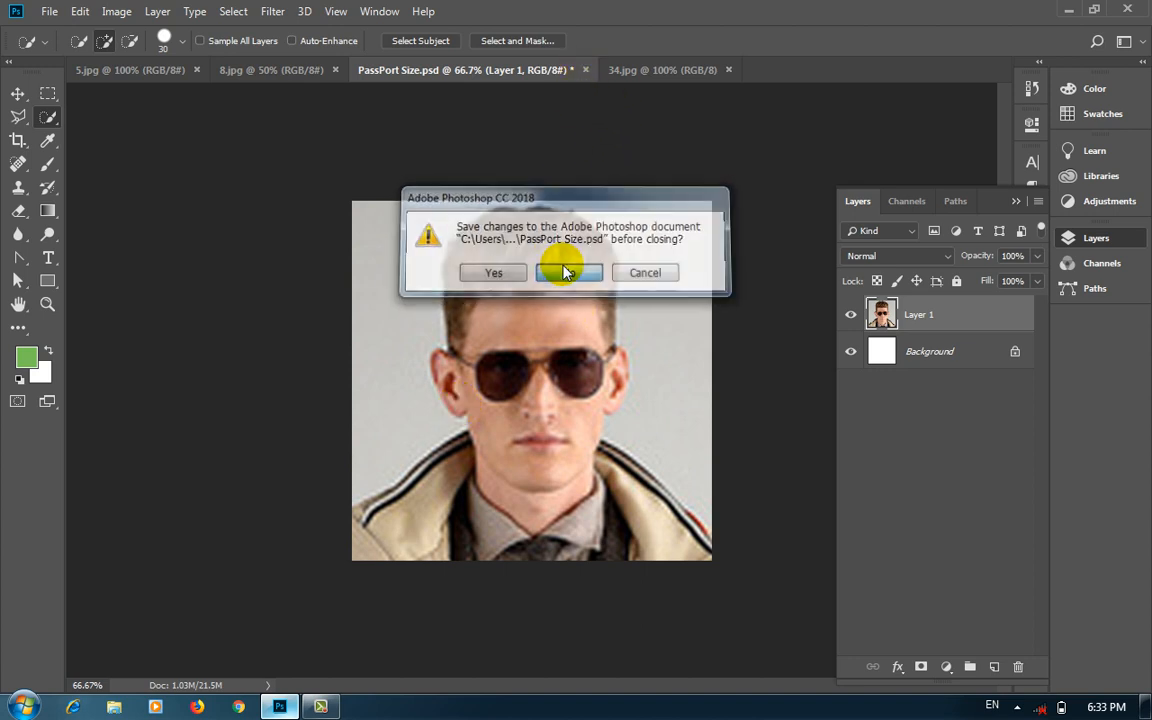
{"action": "left_click", "coordinate": [565, 268]}
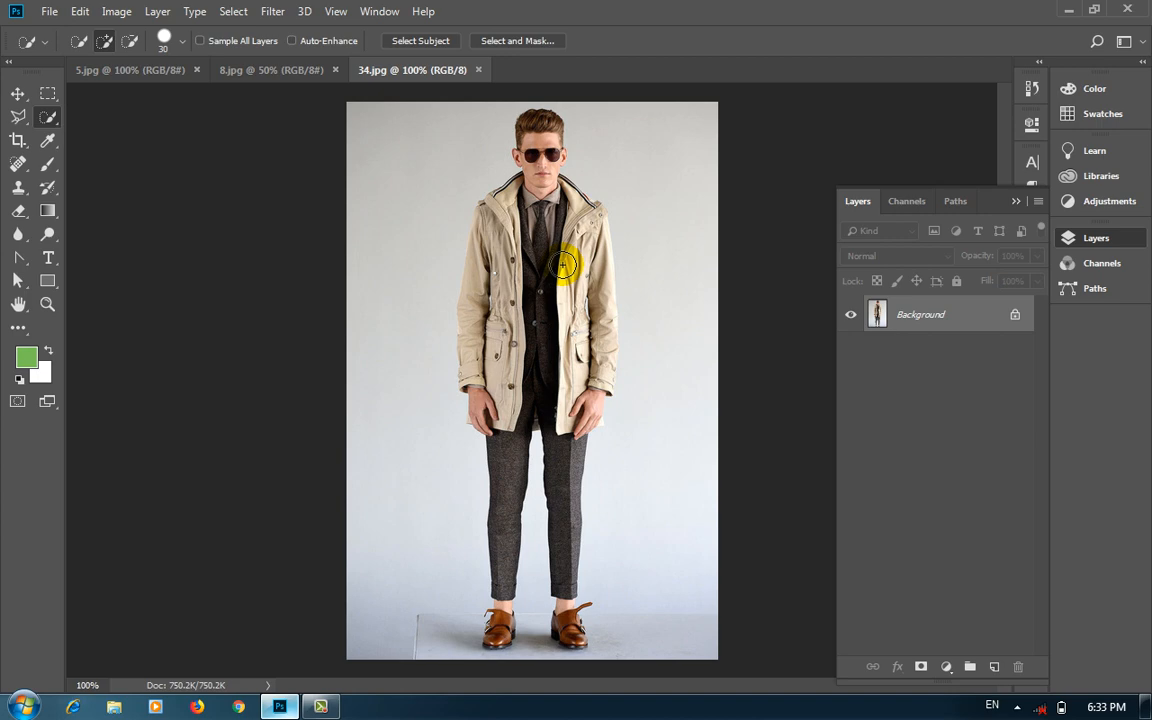
{"action": "left_click", "coordinate": [94, 69]}
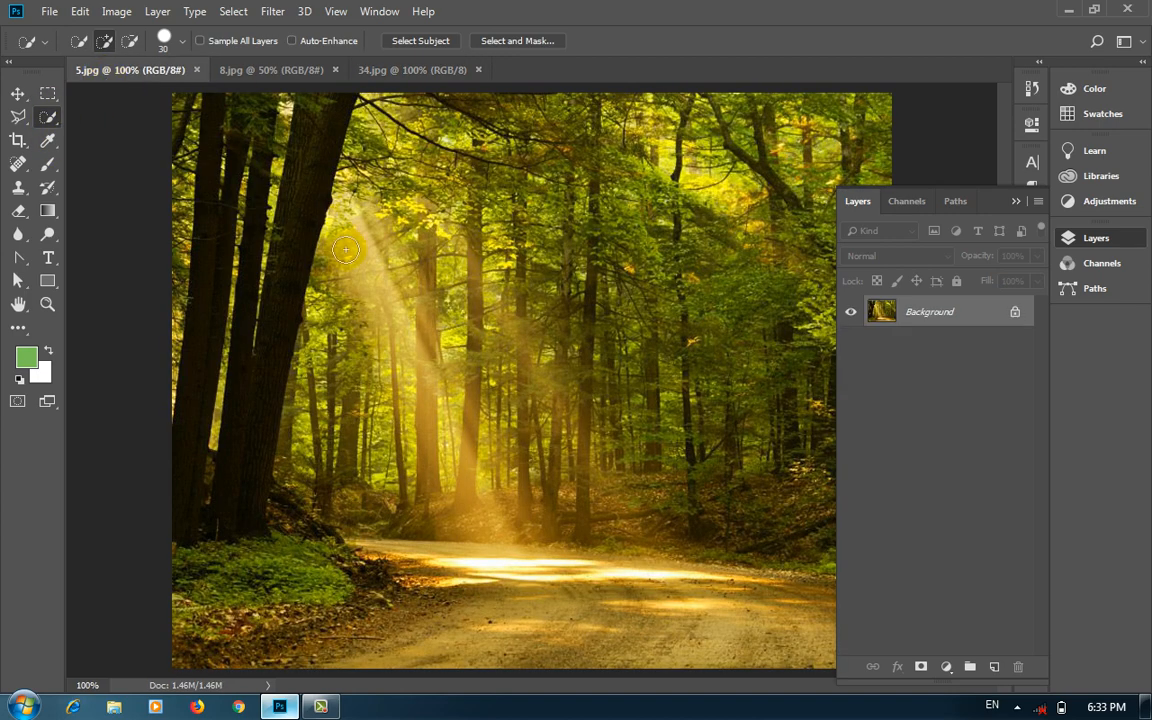
{"action": "left_click", "coordinate": [252, 69]}
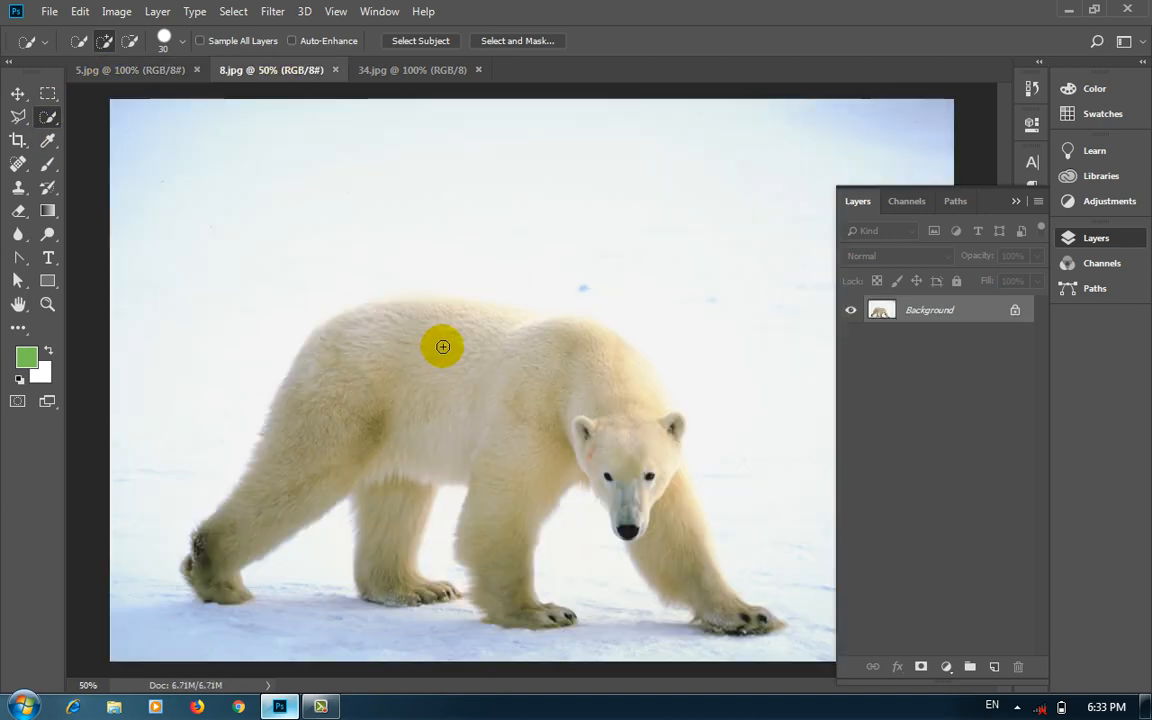
{"action": "left_click", "coordinate": [410, 69]}
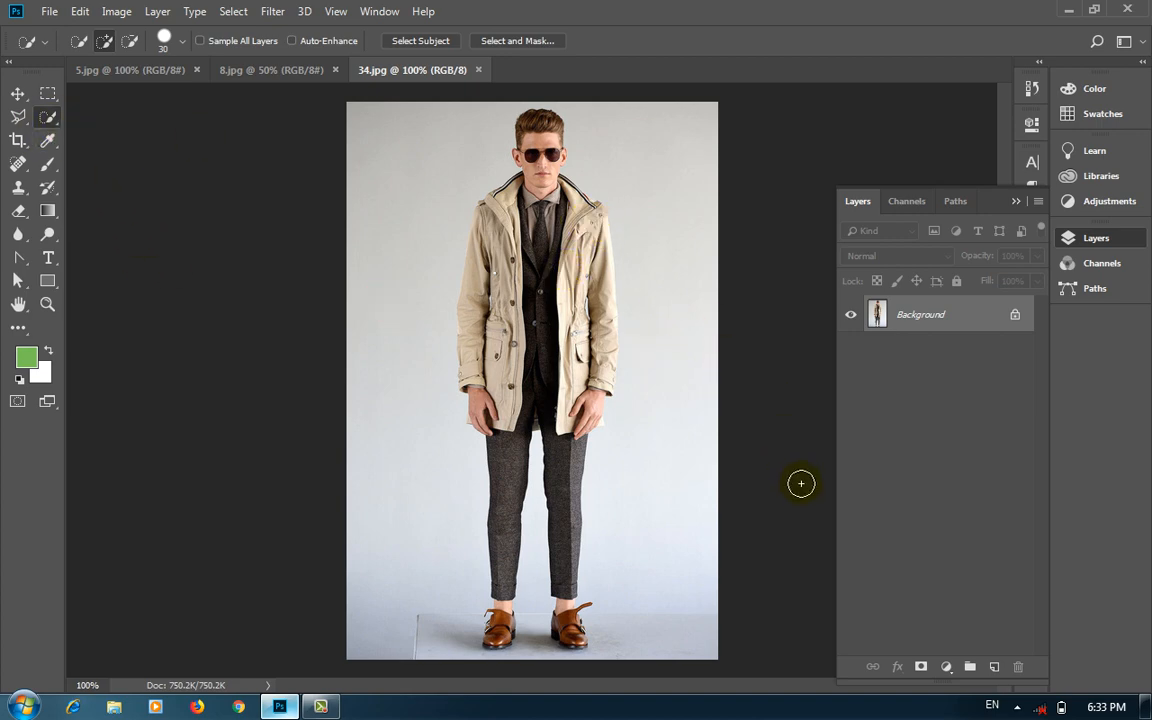
Try selecting the backdrop to the right of the man in 34.jpg with the Quick Selection tool, and deselect it
{"action": "mouse_move", "coordinate": [706, 558]}
{"action": "left_mouse_down"}
{"action": "mouse_move", "coordinate": [677, 583]}
{"action": "mouse_move", "coordinate": [668, 620]}
{"action": "mouse_move", "coordinate": [666, 571]}
{"action": "left_mouse_up"}
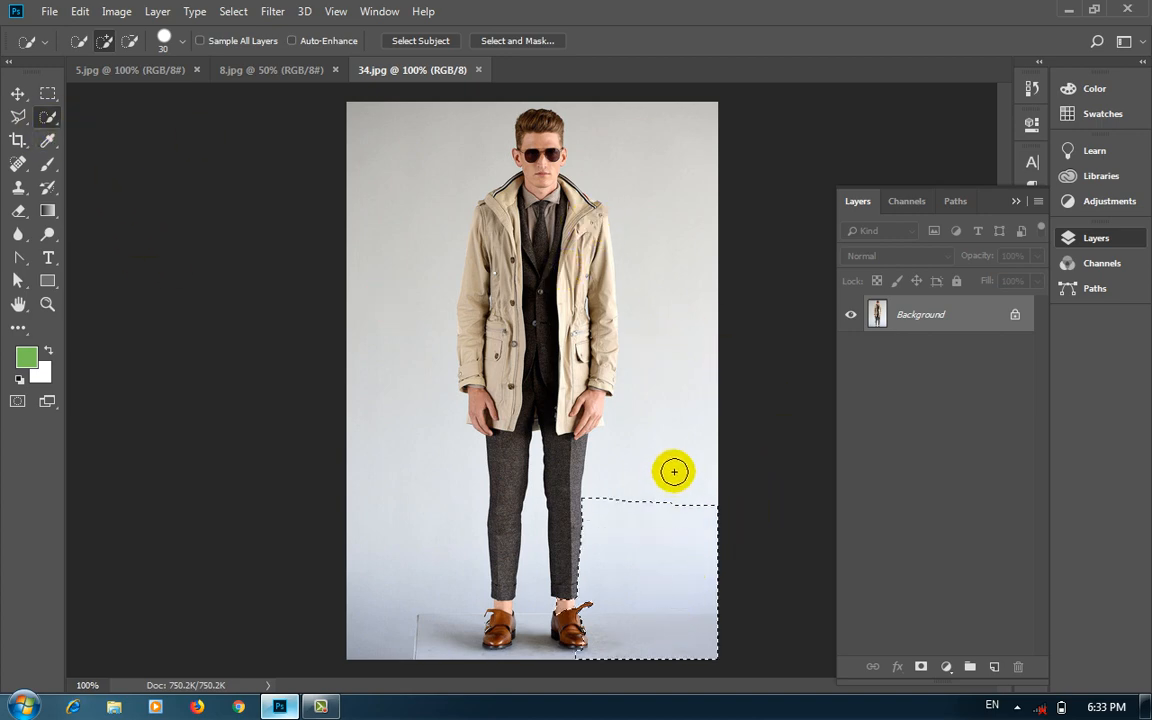
{"action": "mouse_move", "coordinate": [676, 466]}
{"action": "left_mouse_down"}
{"action": "mouse_move", "coordinate": [694, 424]}
{"action": "mouse_move", "coordinate": [674, 247]}
{"action": "mouse_move", "coordinate": [671, 291]}
{"action": "left_mouse_up"}
{"action": "key", "text": "ctrl+d"}
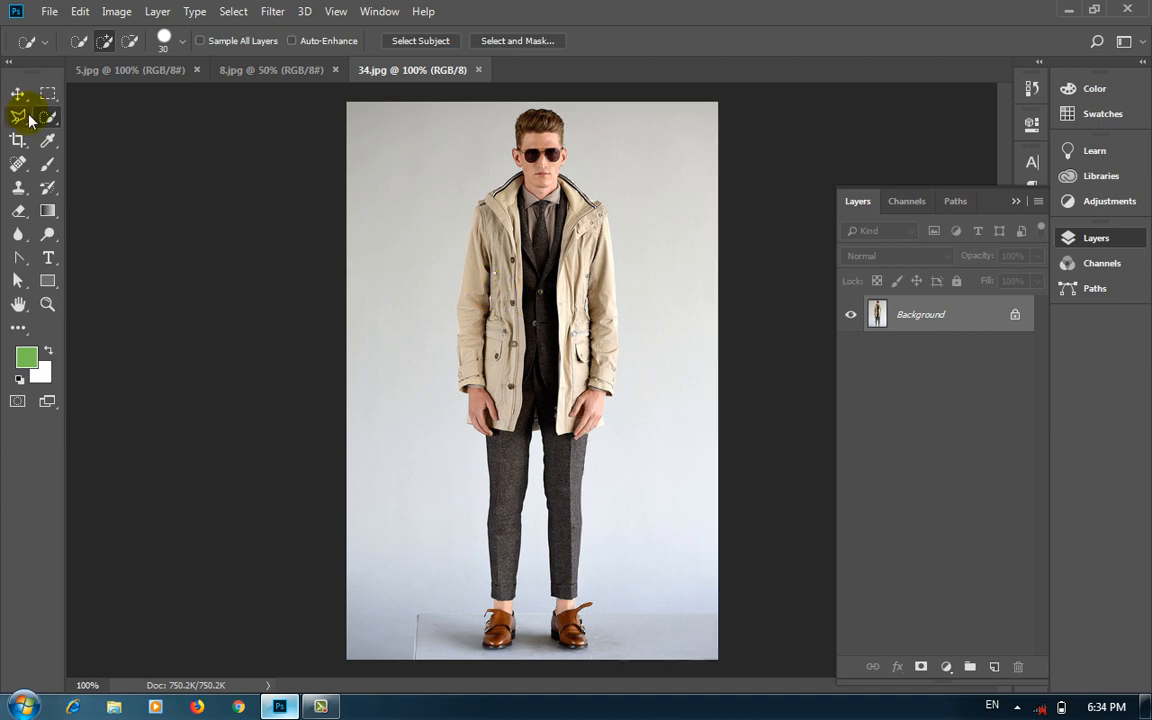
Switch to the Magic Wand tool, try sampling the grey backdrop beside the man's shoulder twice, and clear the selection
{"action": "right_click", "coordinate": [45, 119]}
{"action": "left_click", "coordinate": [134, 131]}
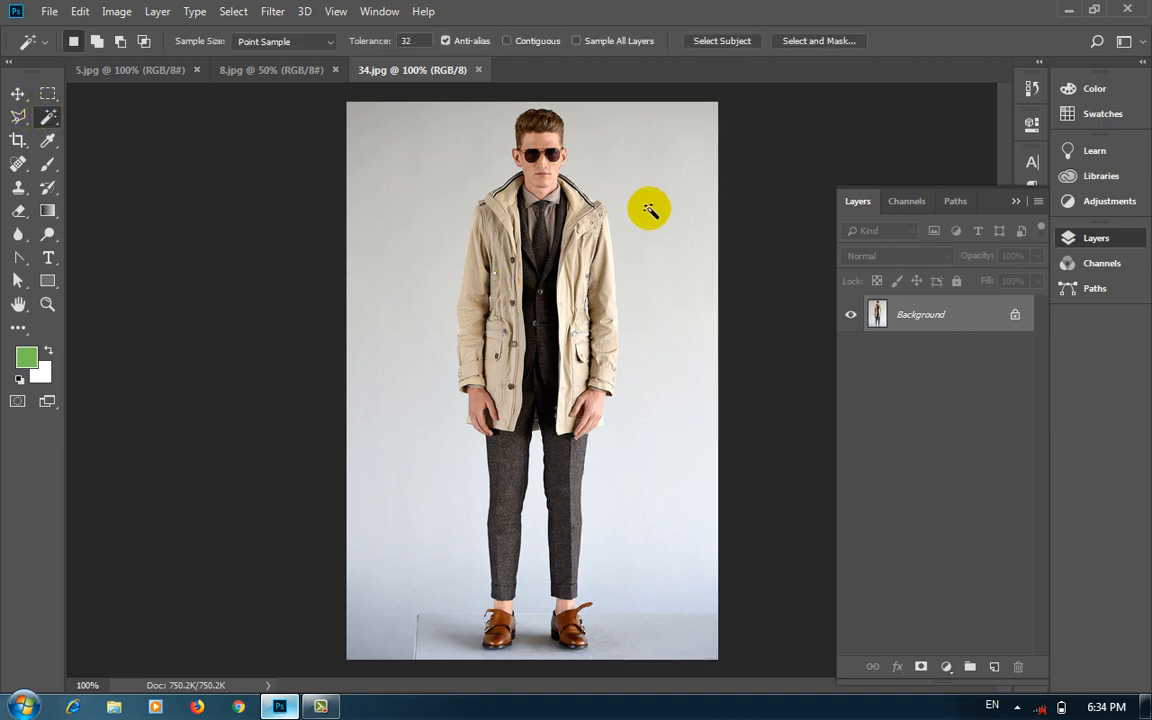
{"action": "left_click", "coordinate": [680, 215]}
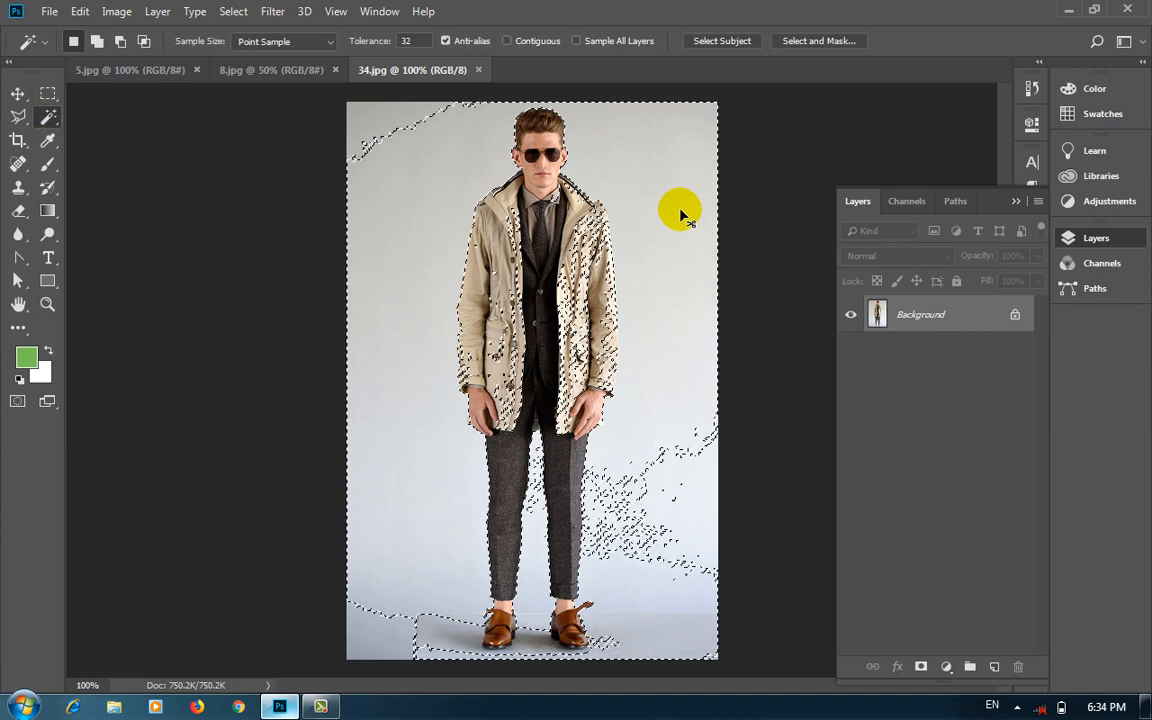
{"action": "key", "text": "ctrl+d"}
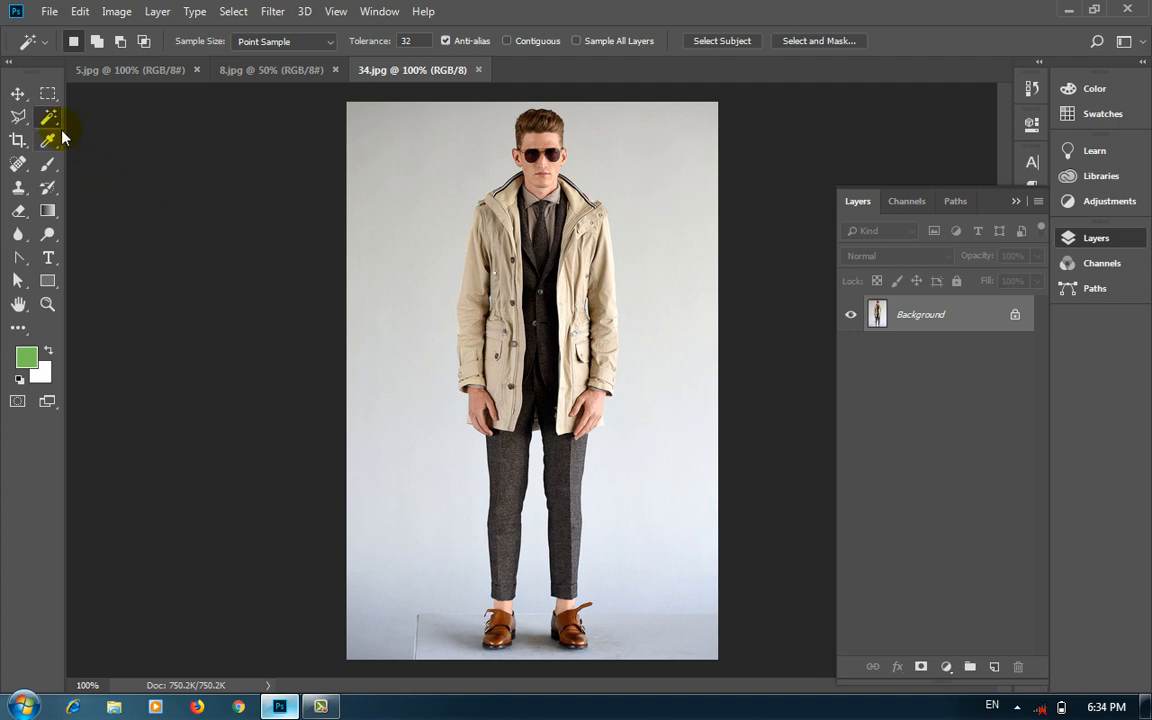
{"action": "left_click", "coordinate": [674, 185]}
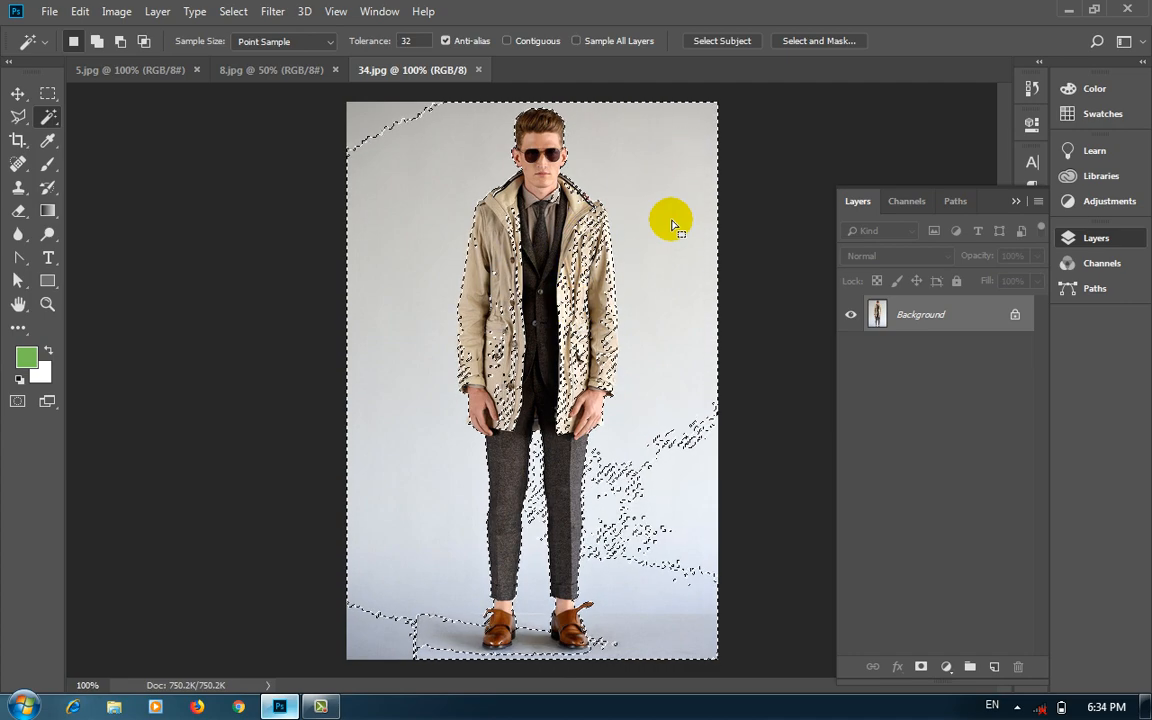
{"action": "key", "text": "ctrl+d"}
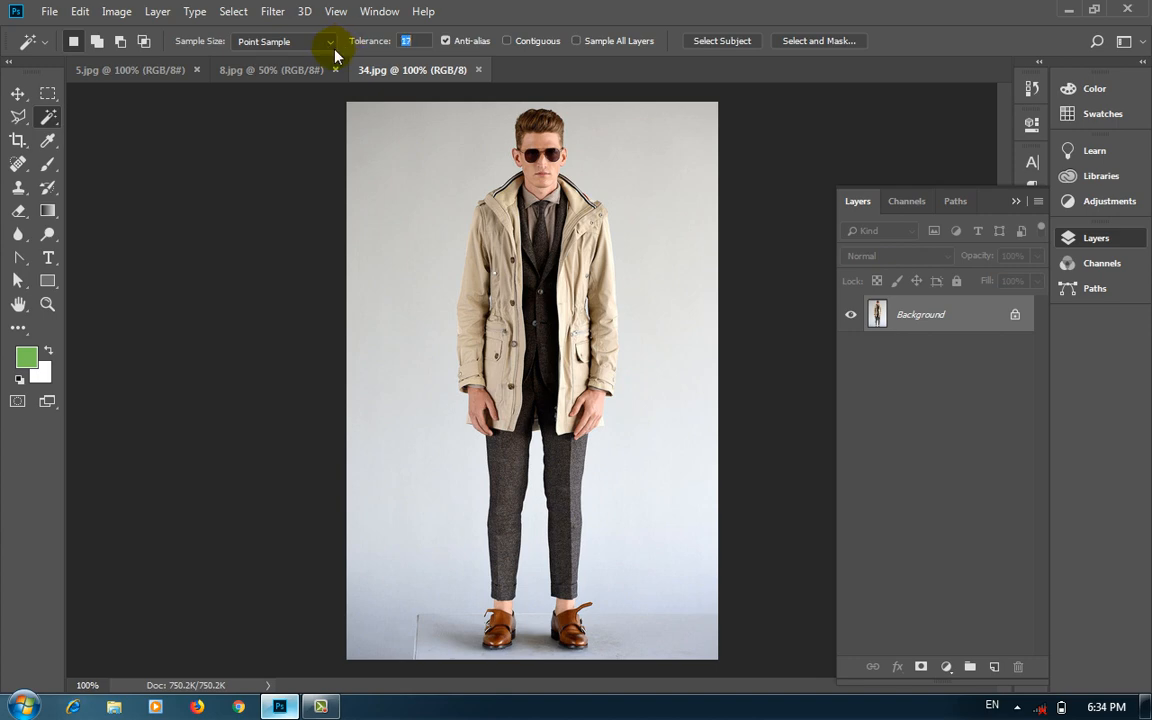
Set the Magic Wand tolerance to 17, try building a selection from several backdrop areas around the man, and deselect
{"action": "left_click", "coordinate": [681, 193]}
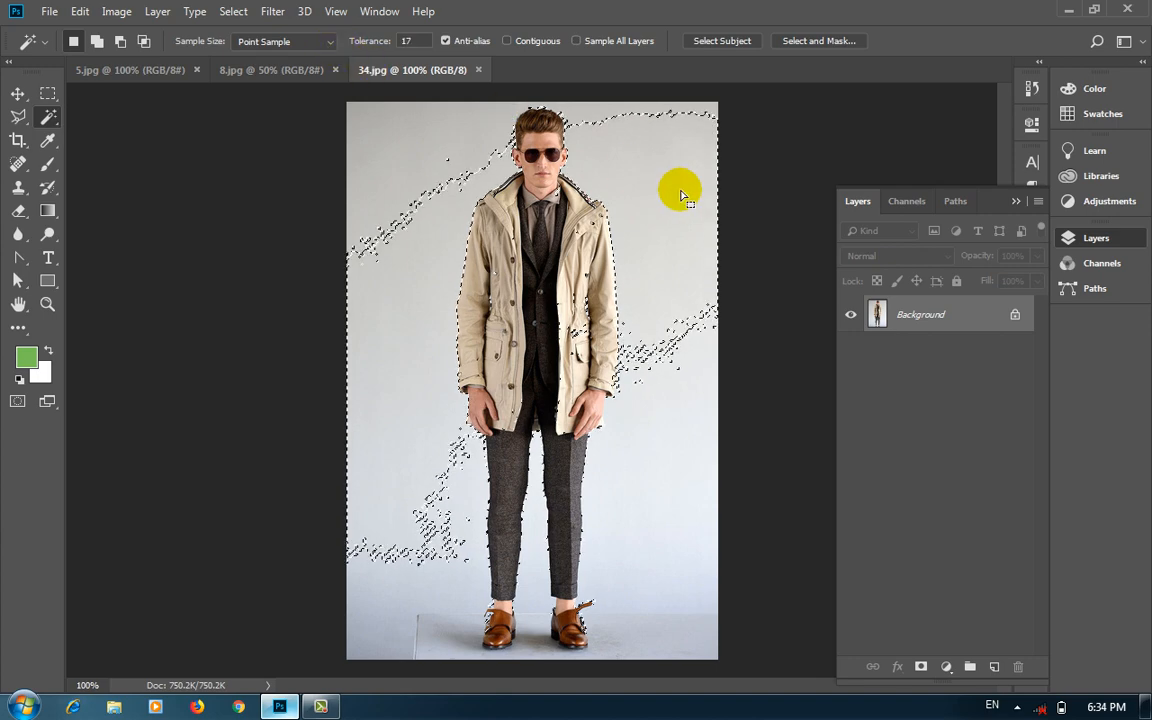
{"action": "left_click", "coordinate": [675, 437]}
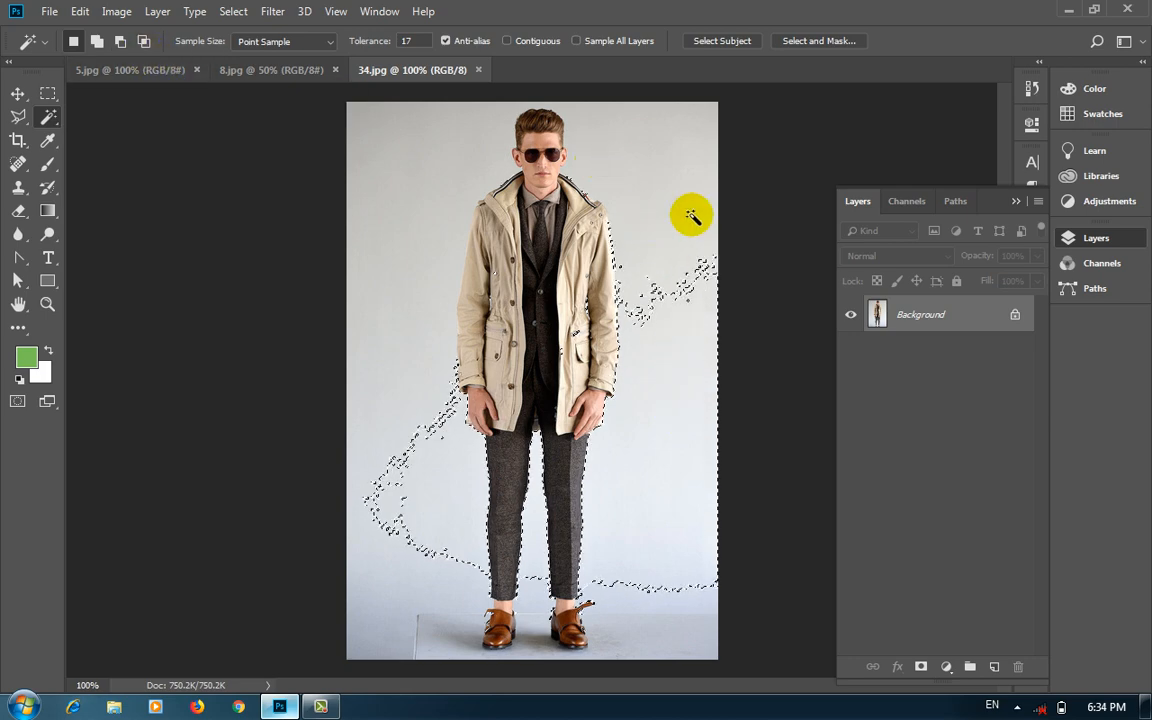
{"action": "left_click", "coordinate": [620, 198], "text": "shift"}
{"action": "left_click", "coordinate": [458, 142], "text": "shift"}
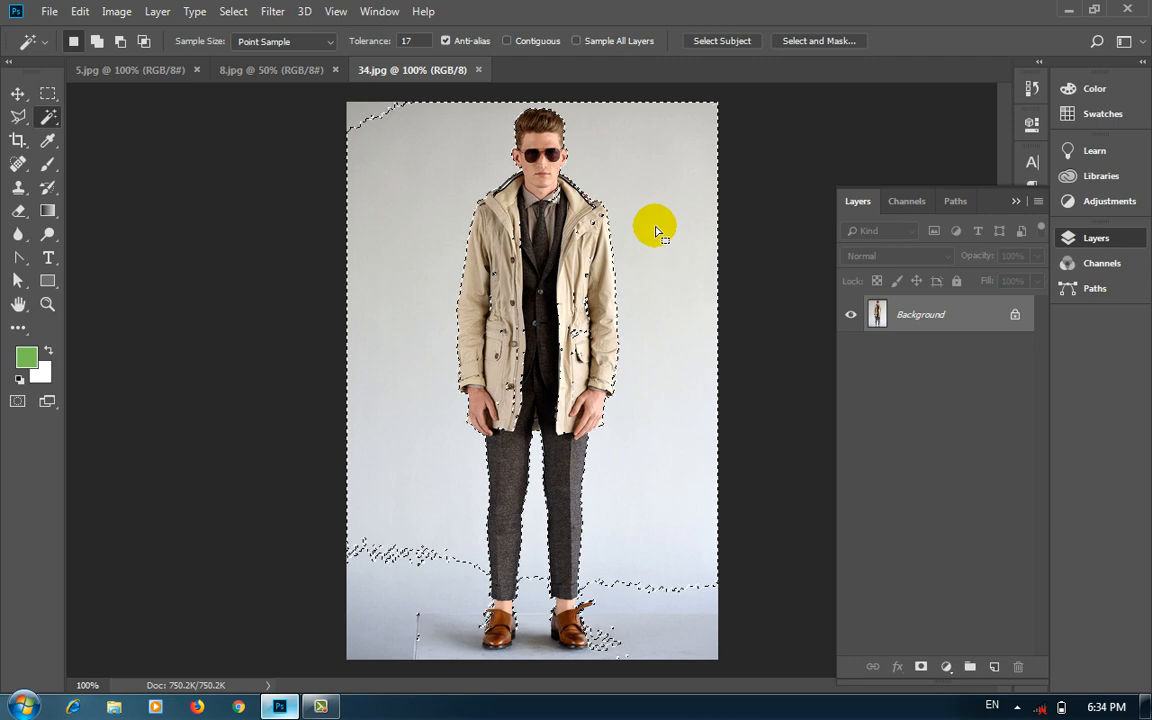
{"action": "key", "text": "ctrl+d"}
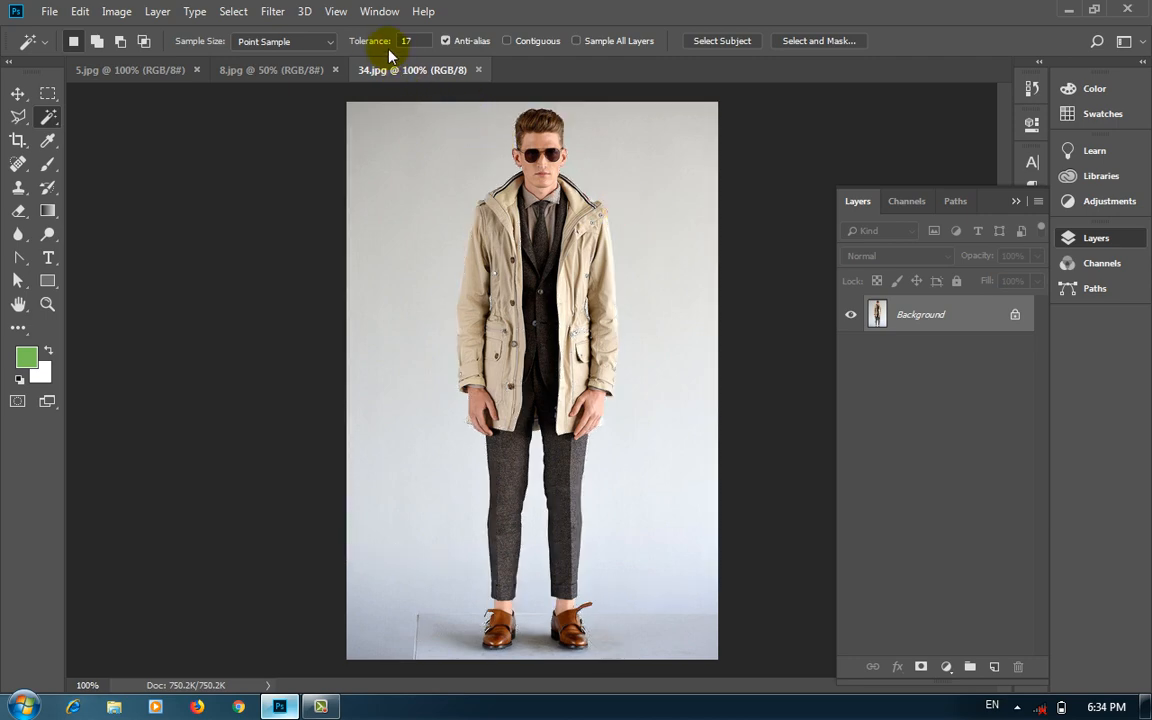
Set the Magic Wand tolerance to 11 and build a selection from the wall backdrop areas around the man
{"action": "type", "text": "11"}
{"action": "left_click", "coordinate": [658, 159]}
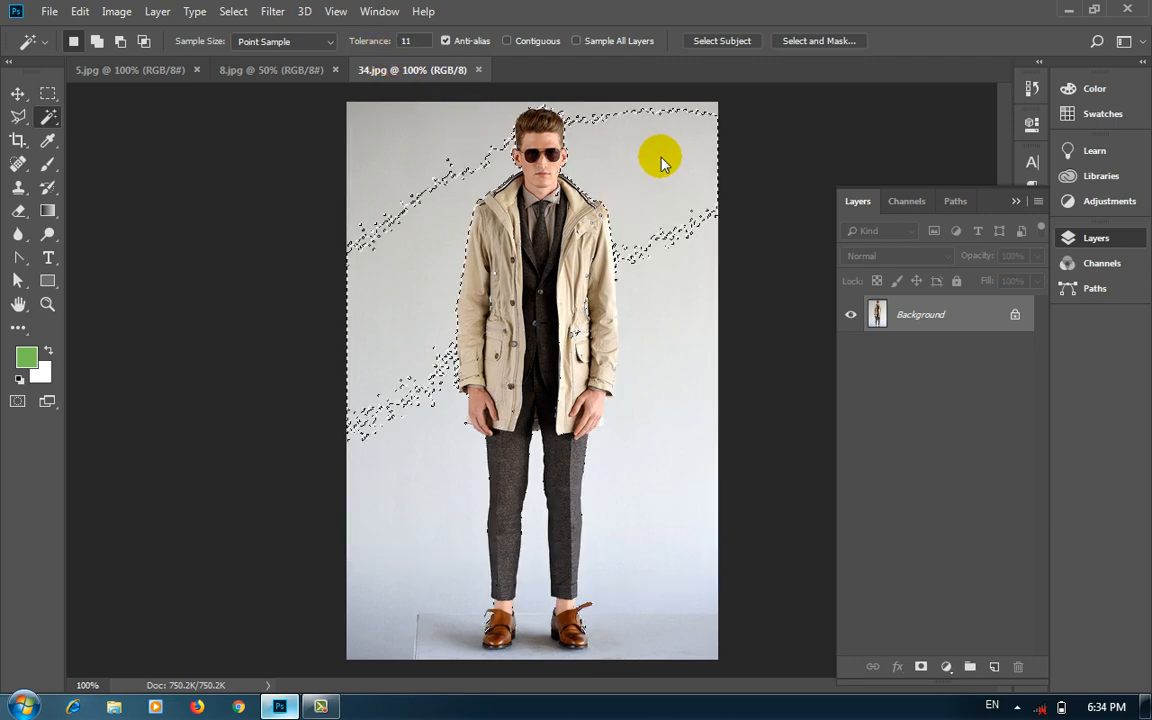
{"action": "left_click", "coordinate": [410, 125], "text": "shift"}
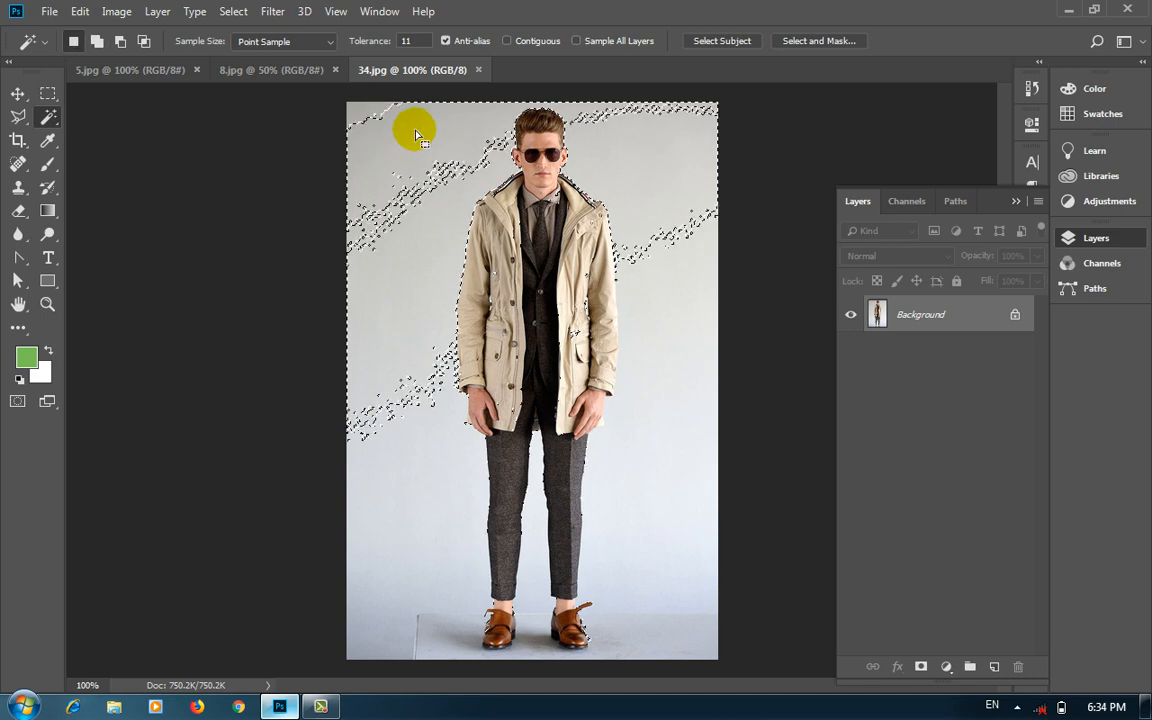
{"action": "left_click", "coordinate": [412, 190], "text": "shift"}
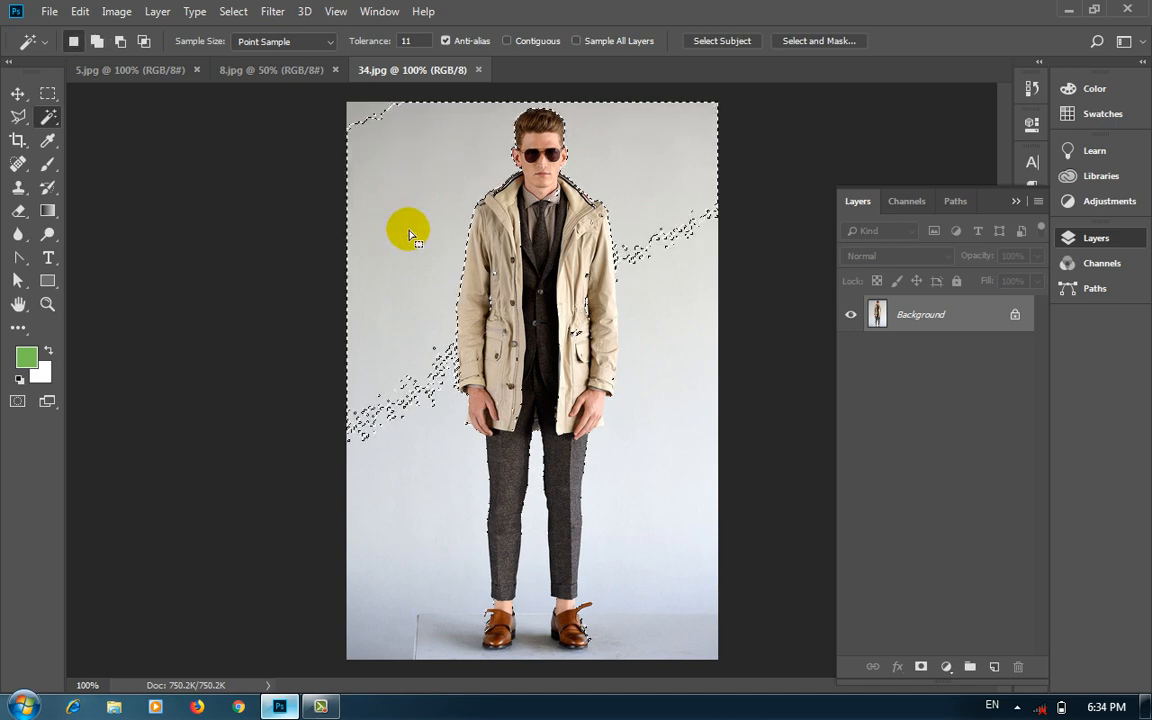
{"action": "left_click", "coordinate": [373, 113], "text": "shift"}
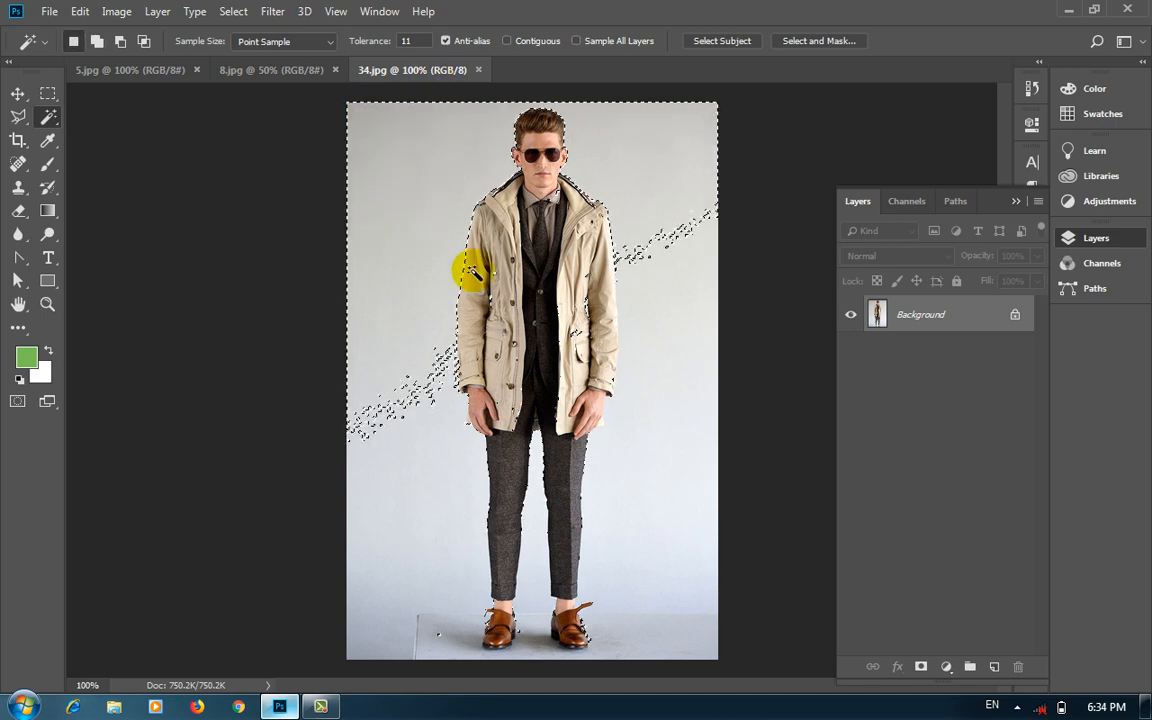
{"action": "left_click", "coordinate": [680, 298], "text": "shift"}
{"action": "left_click", "coordinate": [677, 523], "text": "shift"}
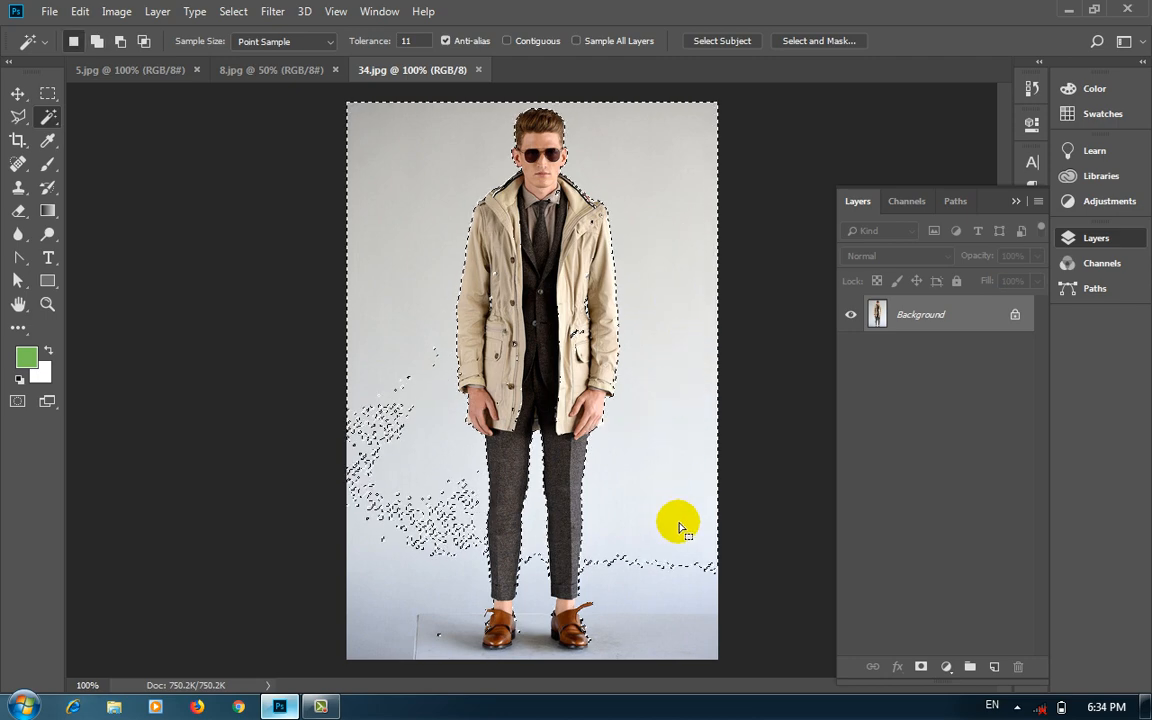
Add the floor areas around the man's feet to the selection, and undo the last sample taken between the shoes
{"action": "left_click", "coordinate": [666, 631], "text": "shift"}
{"action": "left_click", "coordinate": [430, 566], "text": "shift"}
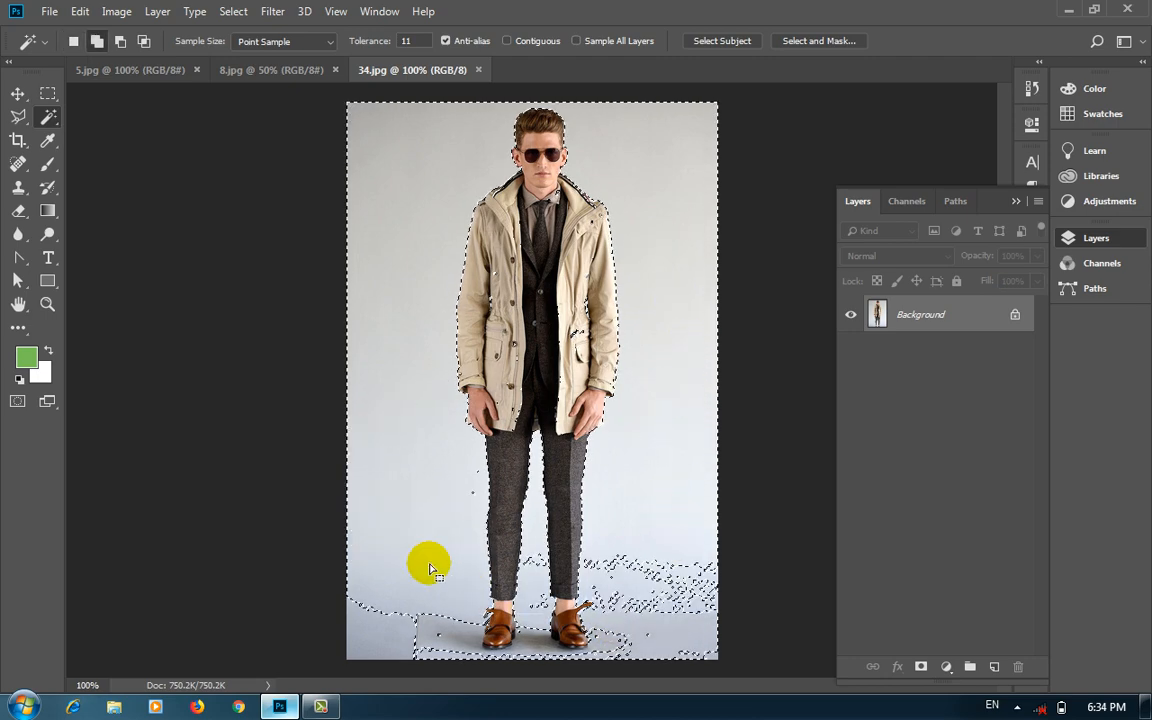
{"action": "left_click", "coordinate": [392, 641], "text": "shift"}
{"action": "left_click", "coordinate": [627, 618], "text": "shift"}
{"action": "left_click", "coordinate": [690, 615], "text": "shift"}
{"action": "left_click", "coordinate": [690, 638], "text": "shift"}
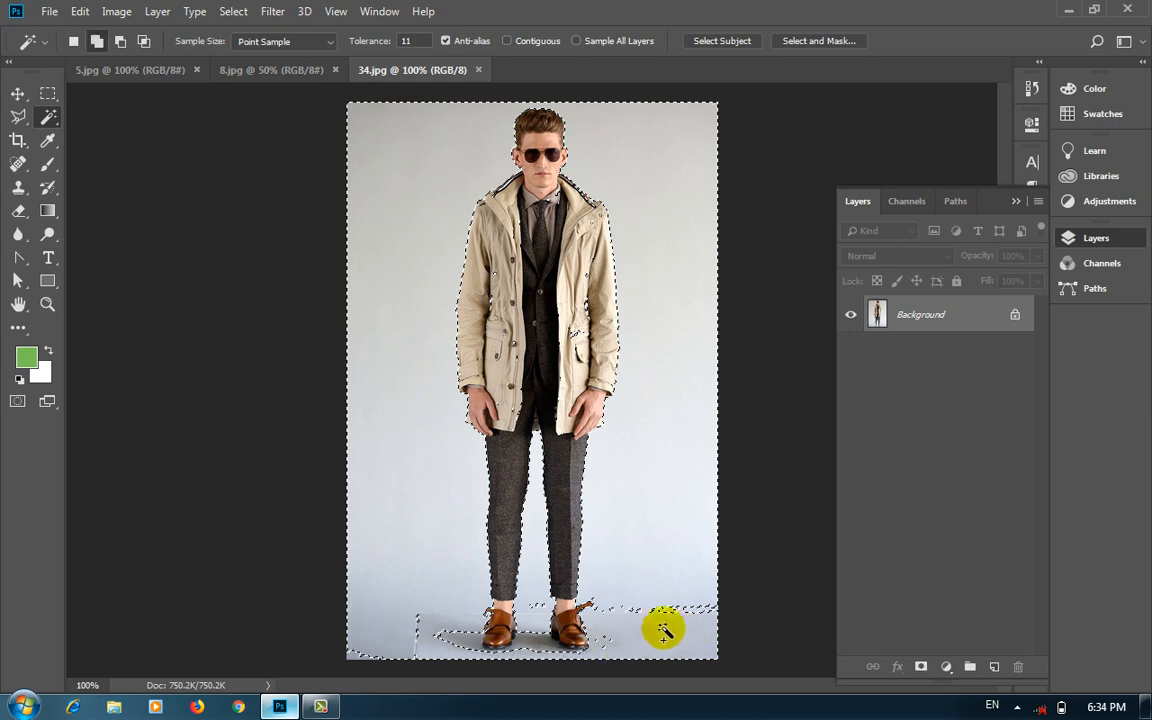
{"action": "left_click", "coordinate": [689, 613], "text": "shift"}
{"action": "left_click", "coordinate": [543, 640], "text": "shift"}
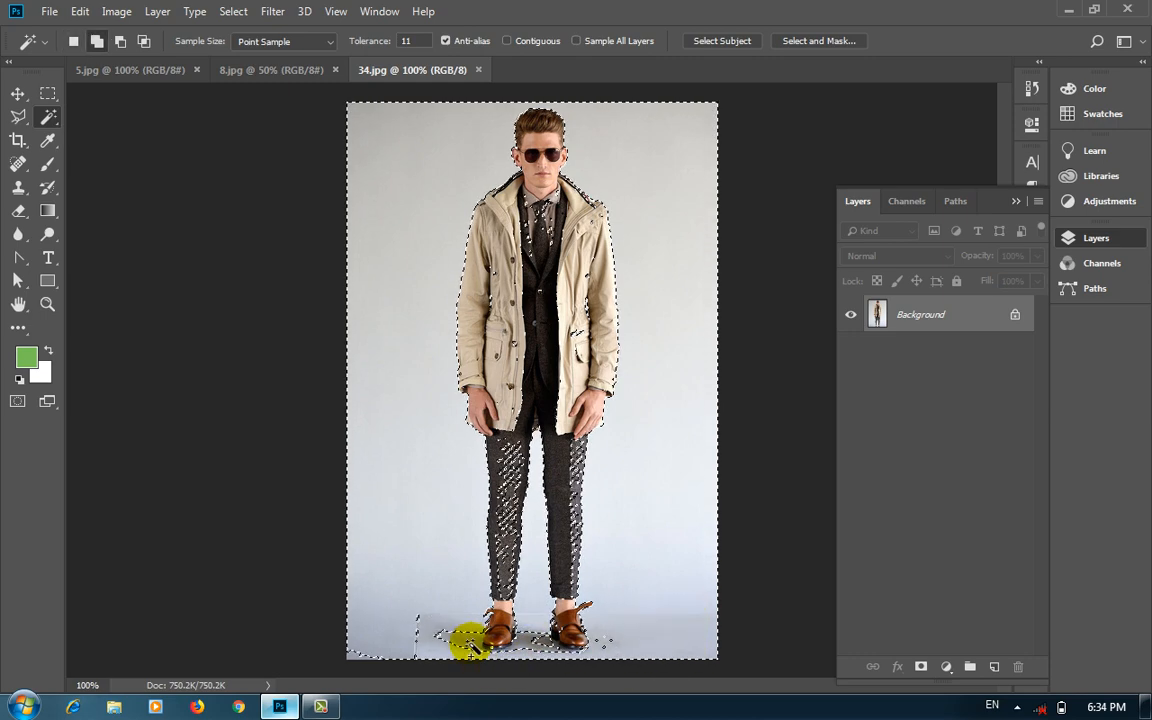
{"action": "key", "text": "ctrl+z"}
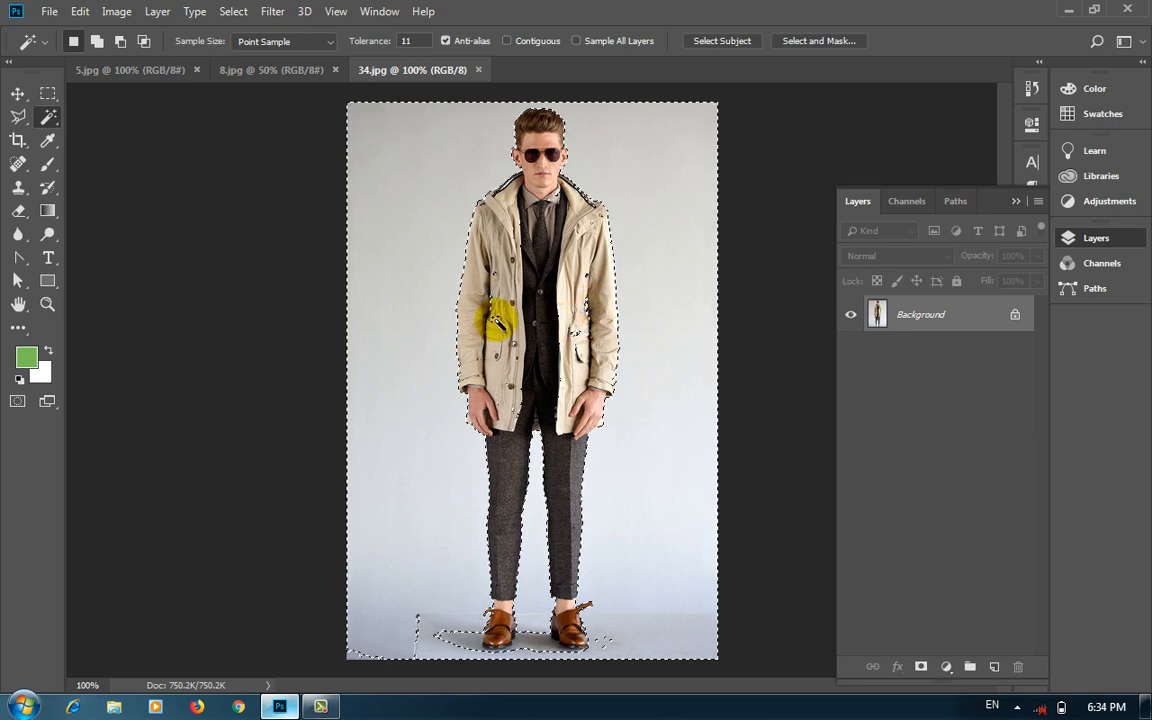
Use the Lasso tool to subtract the stray patches inside the man's figure and add the stray spots beside his right-hand shoe
{"action": "left_click", "coordinate": [18, 116]}
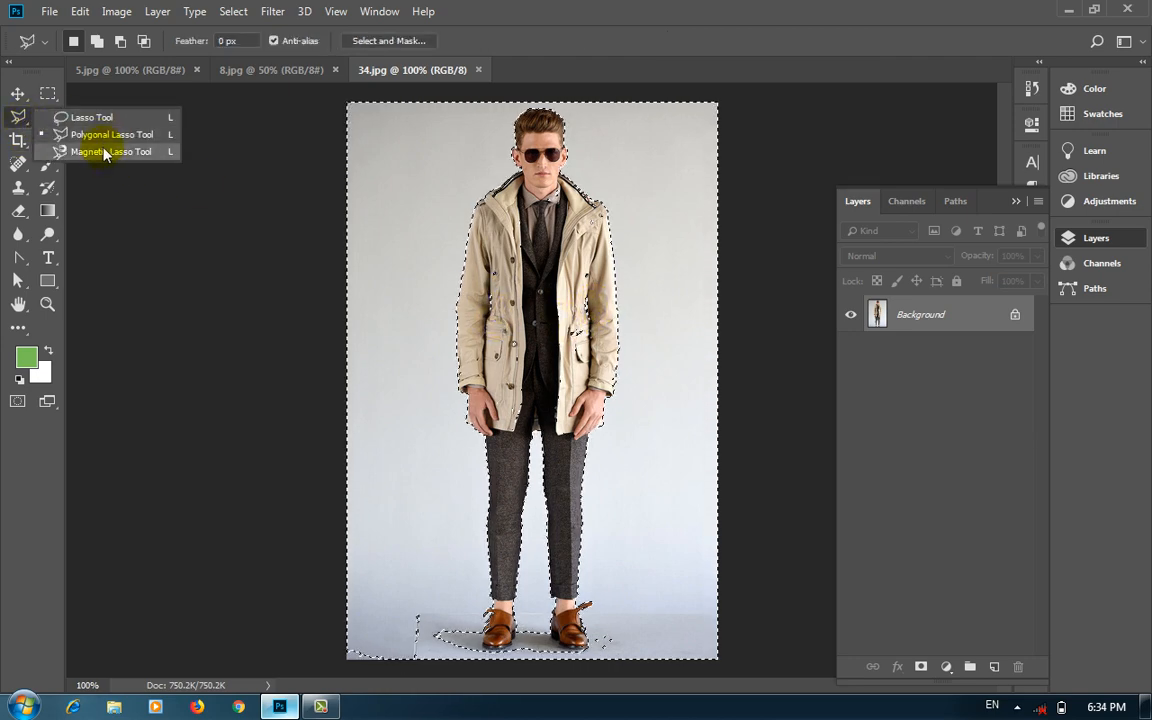
{"action": "left_click", "coordinate": [95, 118]}
{"action": "left_click", "coordinate": [121, 42]}
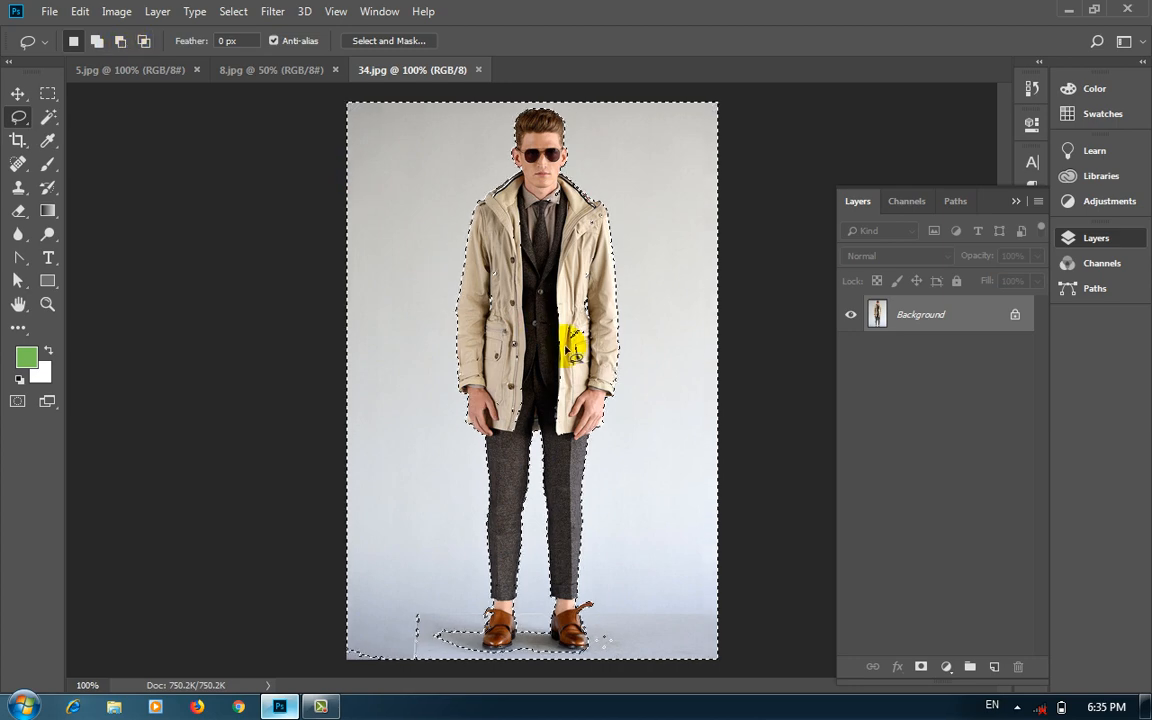
{"action": "left_click_drag", "start_coordinate": [546, 360], "coordinate": [564, 280]}
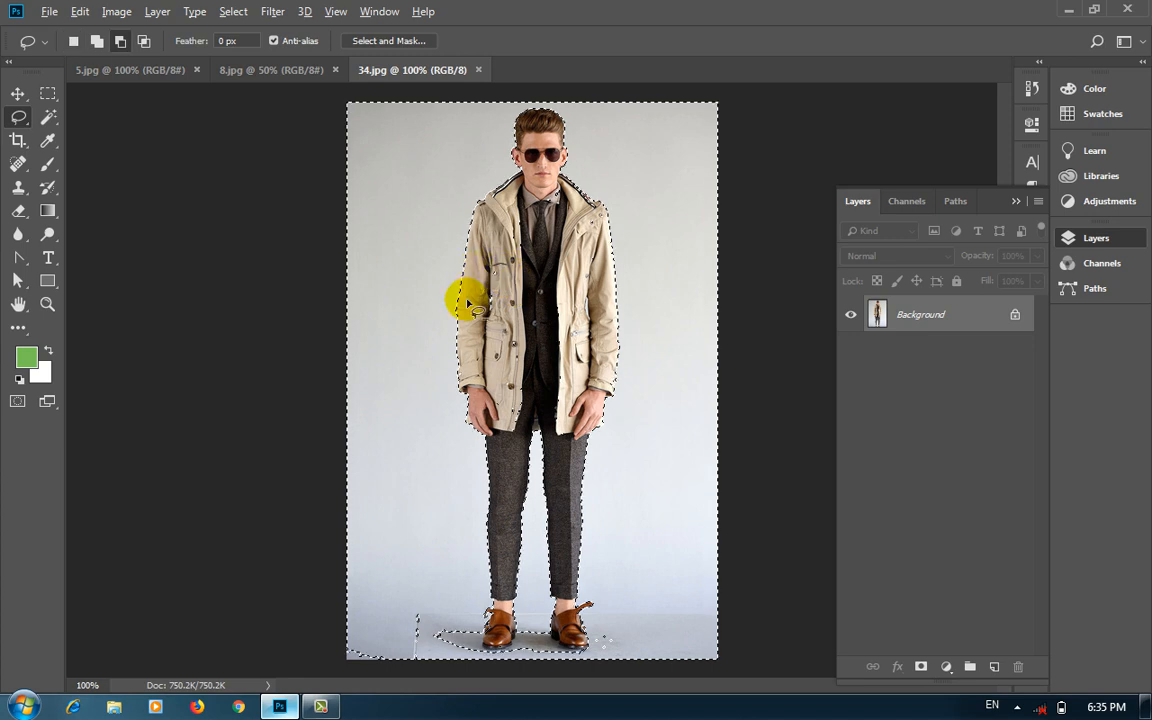
{"action": "mouse_move", "coordinate": [547, 417]}
{"action": "left_mouse_down"}
{"action": "mouse_move", "coordinate": [555, 472]}
{"action": "mouse_move", "coordinate": [537, 466]}
{"action": "left_mouse_up"}
{"action": "key", "text": "ctrl+z"}
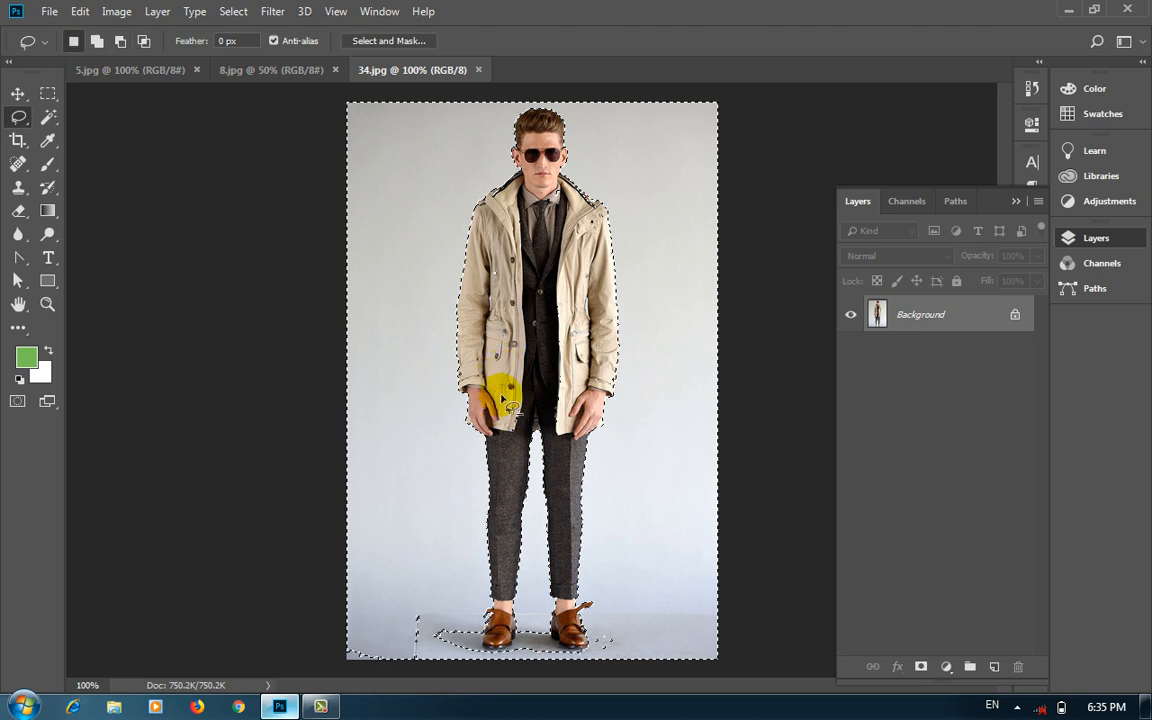
{"action": "left_click_drag", "start_coordinate": [511, 393], "coordinate": [530, 406]}
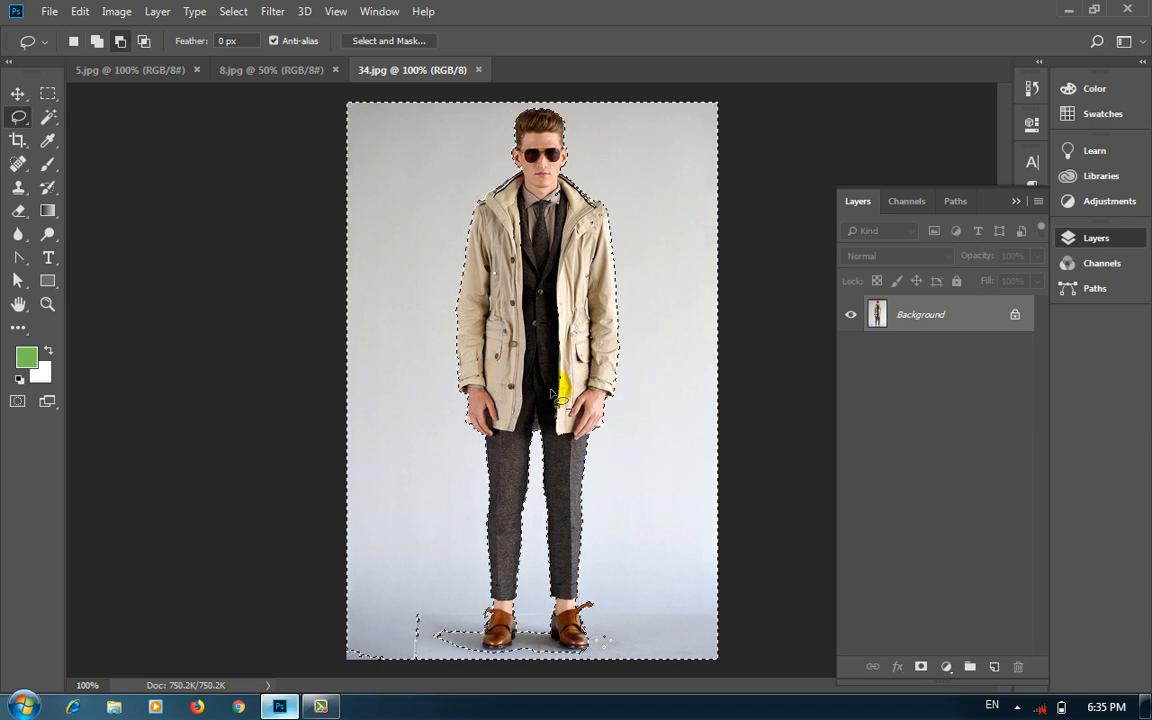
{"action": "left_click_drag", "start_coordinate": [594, 457], "coordinate": [598, 465]}
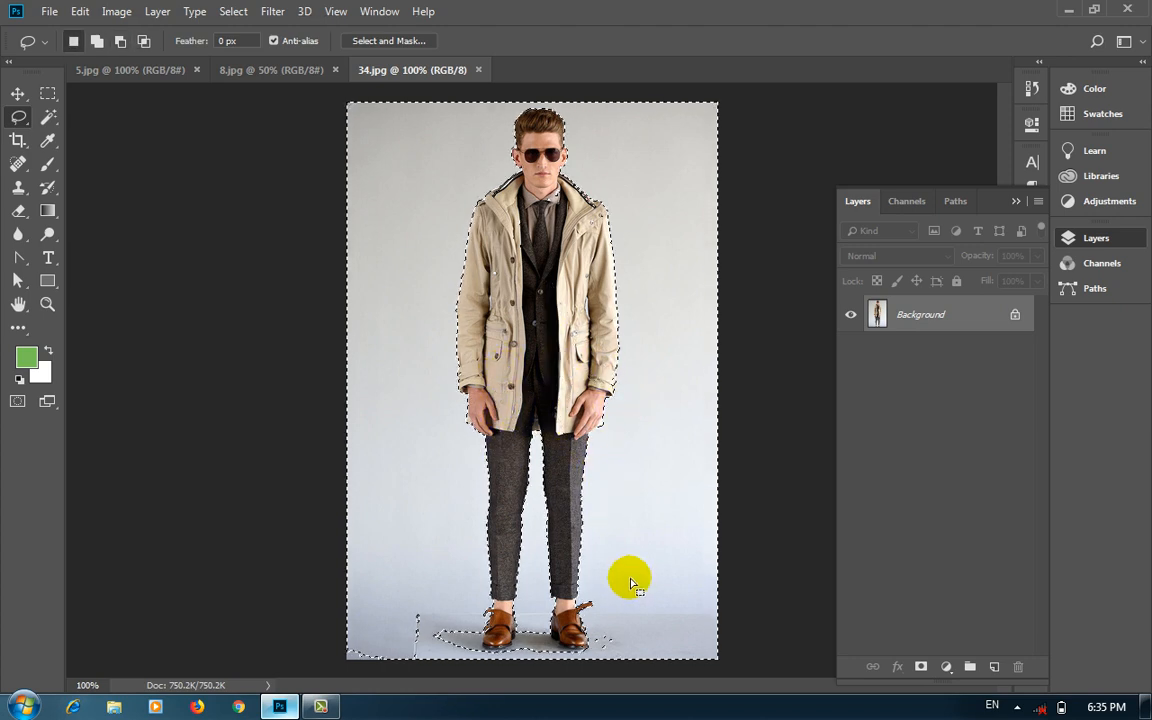
{"action": "mouse_move", "coordinate": [618, 652]}
{"action": "left_mouse_down"}
{"action": "mouse_move", "coordinate": [602, 648]}
{"action": "mouse_move", "coordinate": [614, 628]}
{"action": "mouse_move", "coordinate": [609, 644]}
{"action": "mouse_move", "coordinate": [592, 640]}
{"action": "left_mouse_up"}
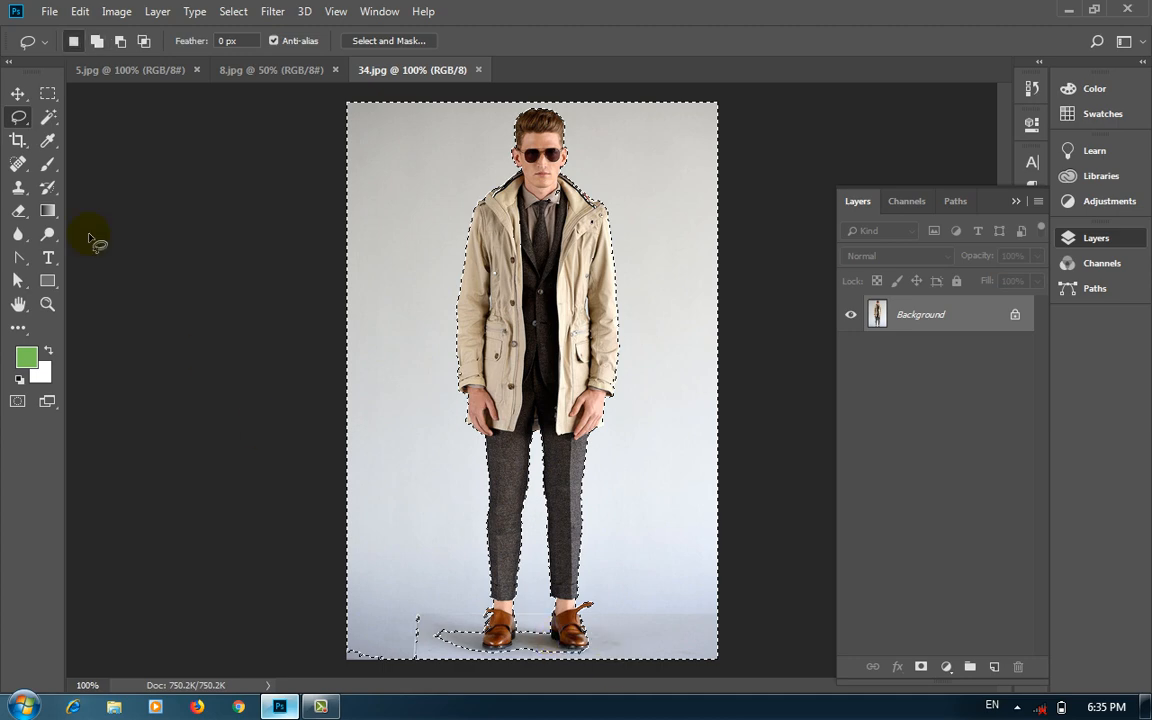
Add the unselected floor shadow between the man's shoes to the selection with the Polygonal Lasso tool
{"action": "left_click_drag", "start_coordinate": [19, 125], "coordinate": [60, 133]}
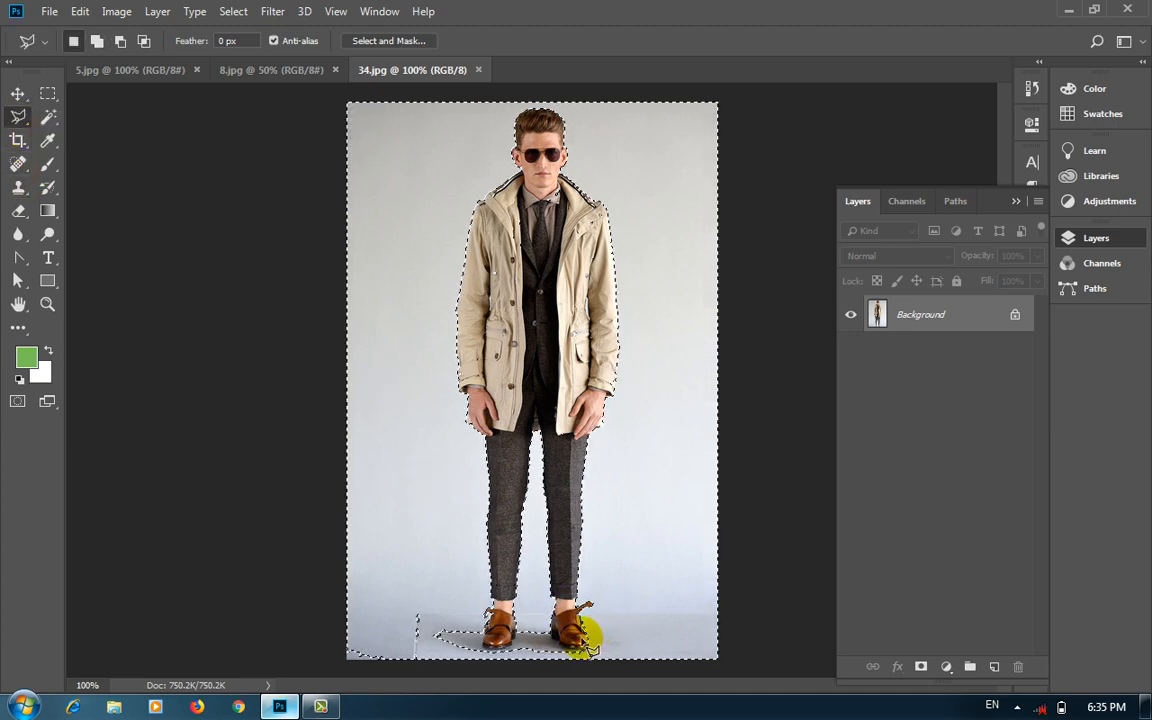
{"action": "key", "text": "shift"}
{"action": "left_click", "coordinate": [549, 634], "text": "shift"}
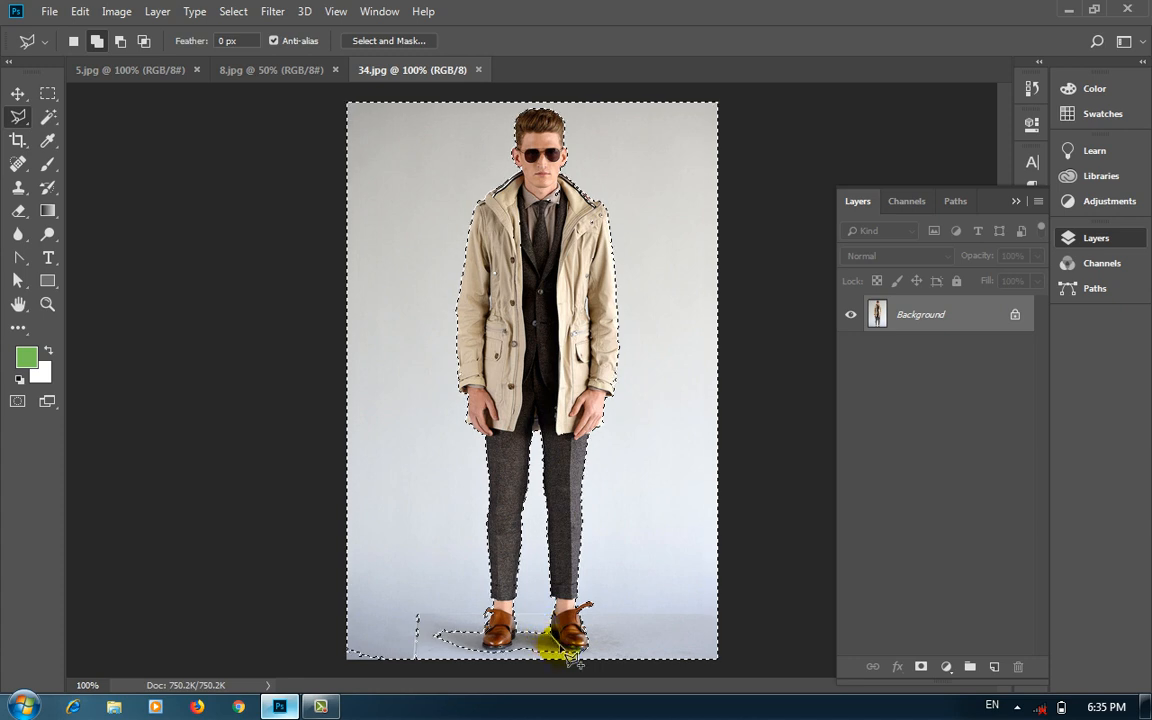
{"action": "left_click", "coordinate": [560, 644]}
{"action": "left_click", "coordinate": [572, 652]}
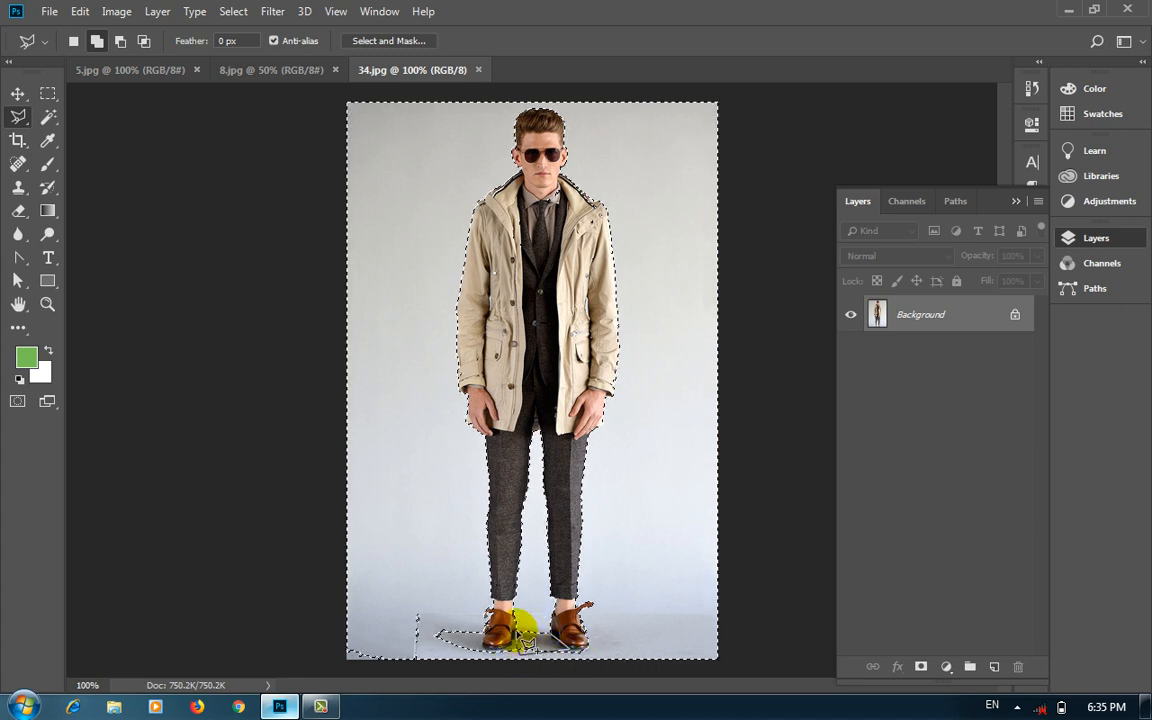
{"action": "left_click", "coordinate": [548, 634]}
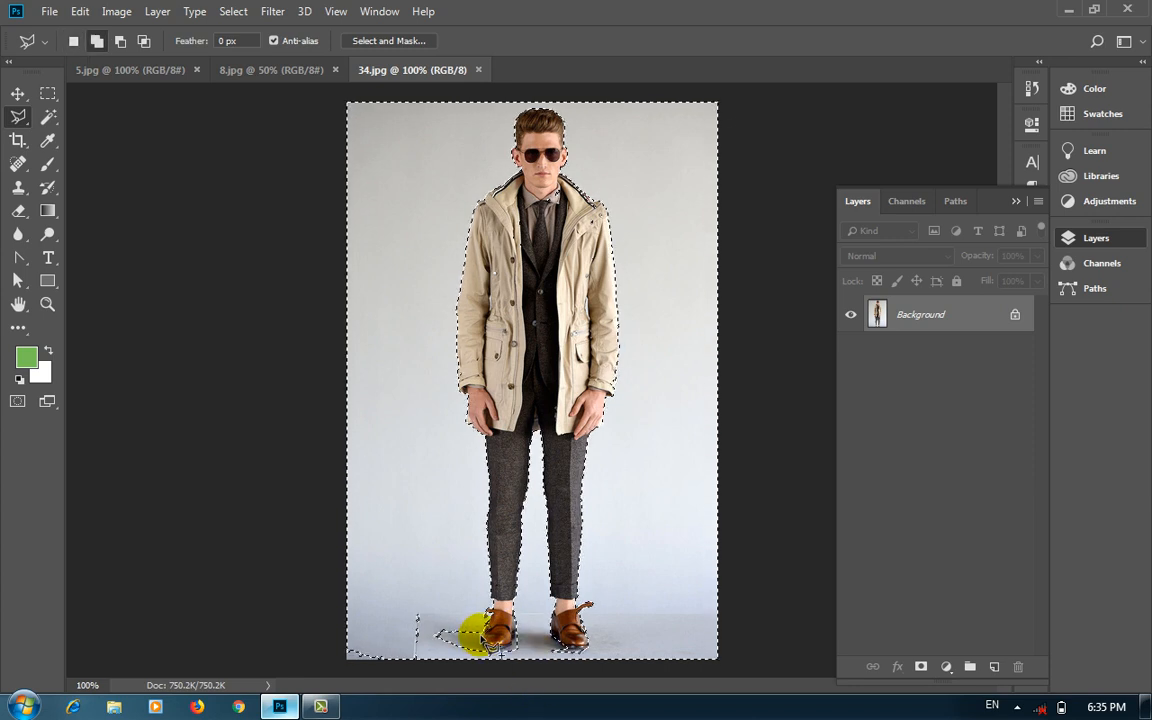
Add the remaining floor patch at the picture's lower-left corner to the selection, and invert the selection
{"action": "left_click", "coordinate": [330, 682]}
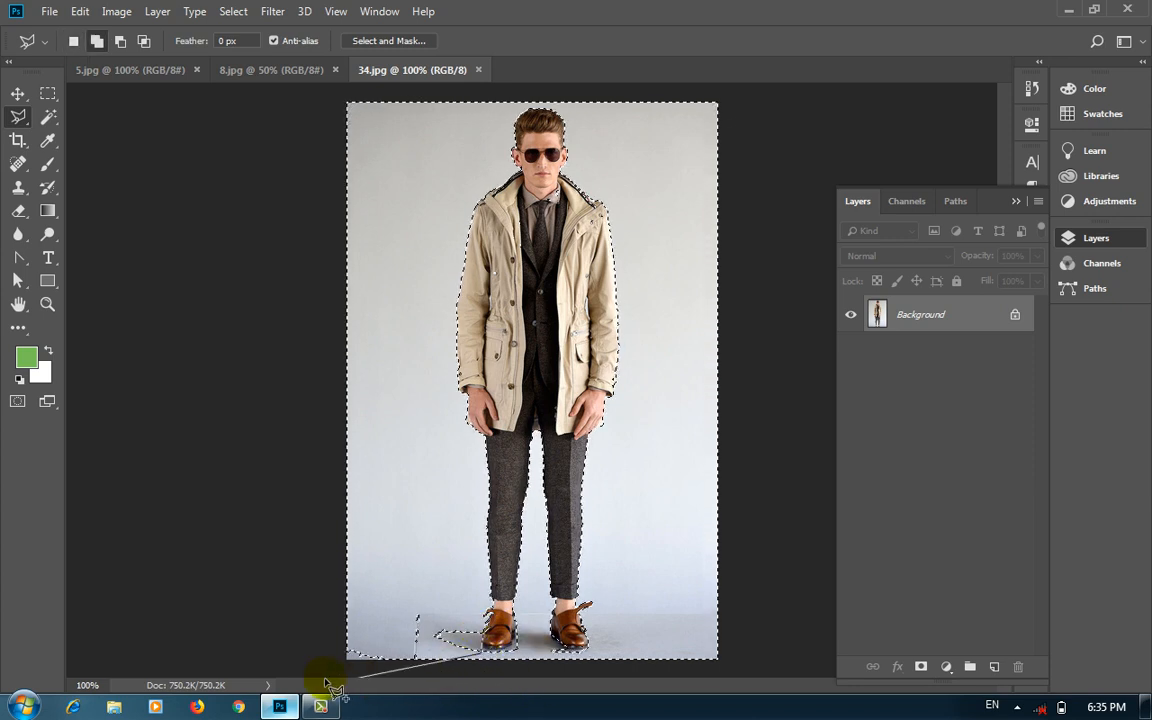
{"action": "left_click", "coordinate": [315, 569]}
{"action": "double_click", "coordinate": [447, 566]}
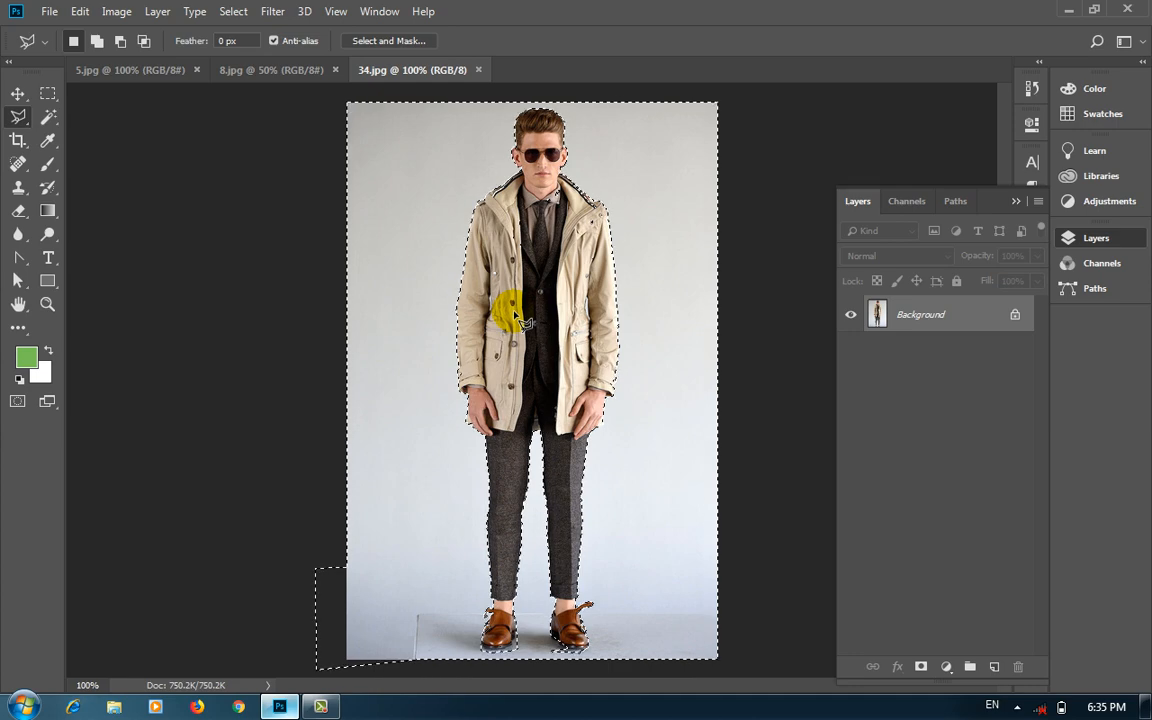
{"action": "key", "text": "ctrl+shift+i"}
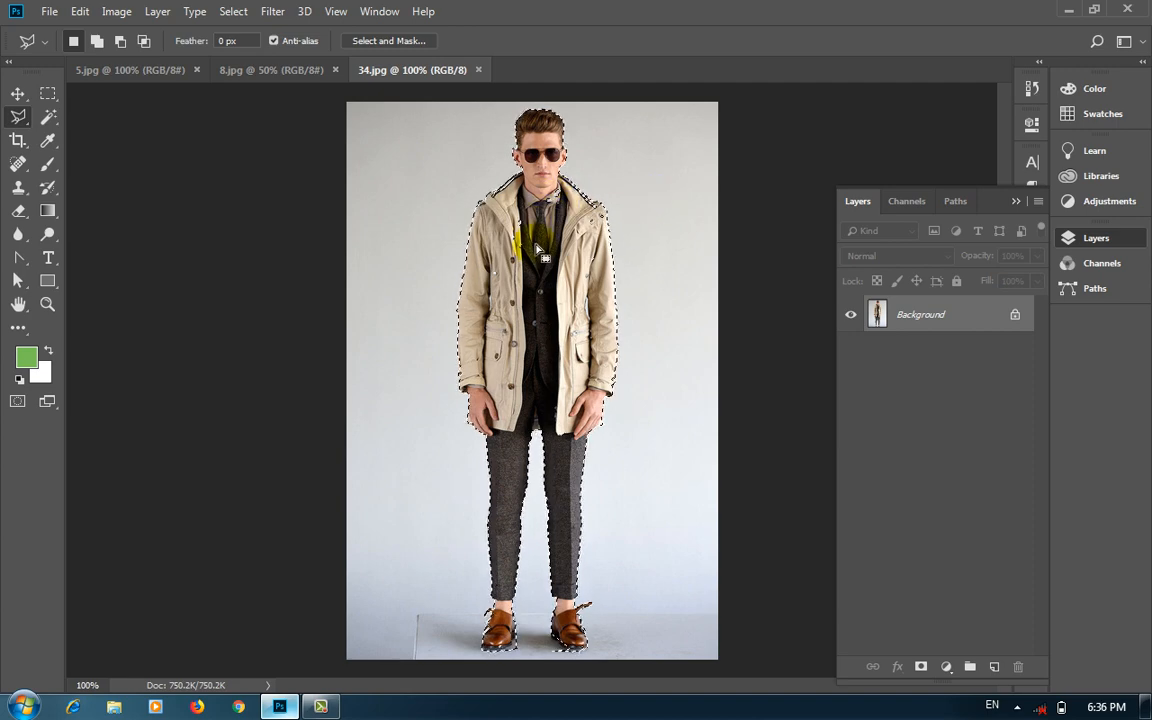
Float 34.jpg, move the selected man onto the forest picture 5.jpg, and dock 34.jpg again
{"action": "left_click_drag", "start_coordinate": [418, 80], "coordinate": [584, 244]}
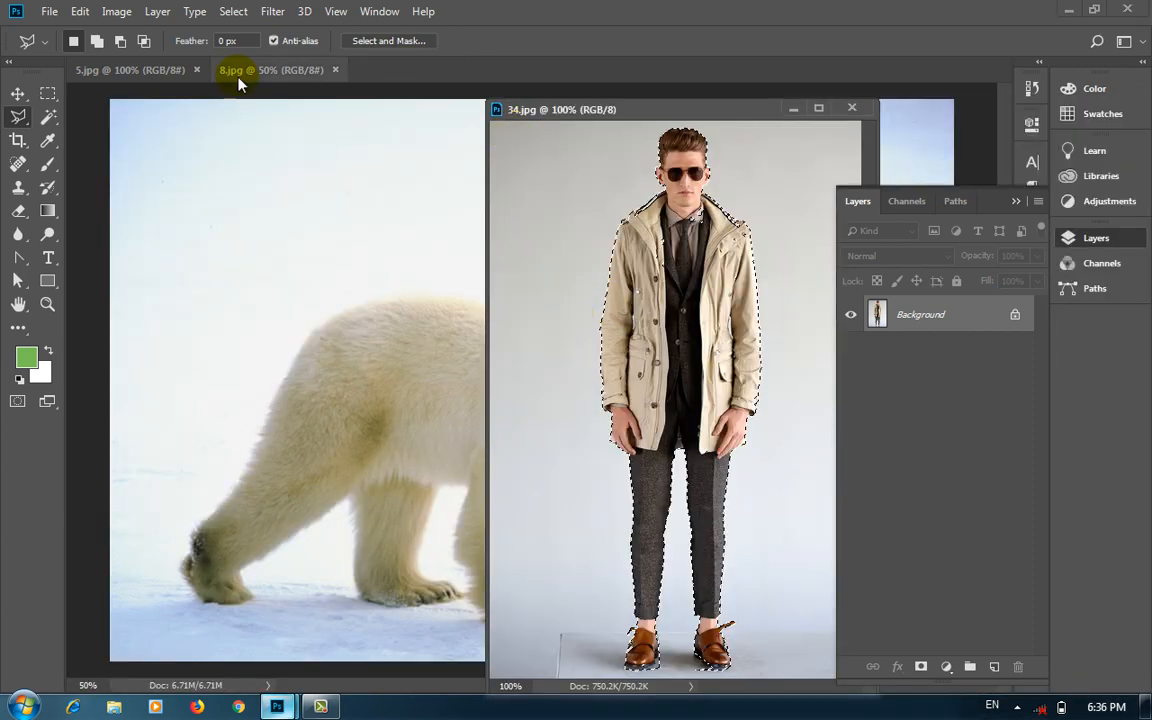
{"action": "left_click", "coordinate": [130, 69]}
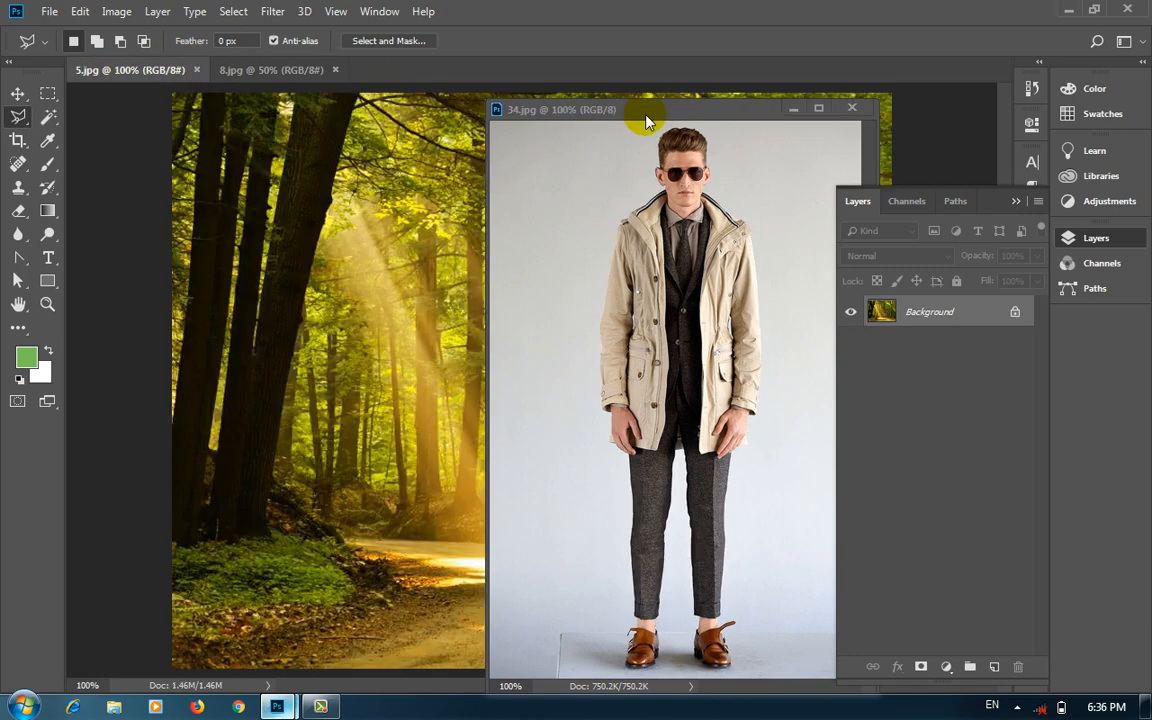
{"action": "left_click", "coordinate": [18, 93]}
{"action": "left_click", "coordinate": [720, 288]}
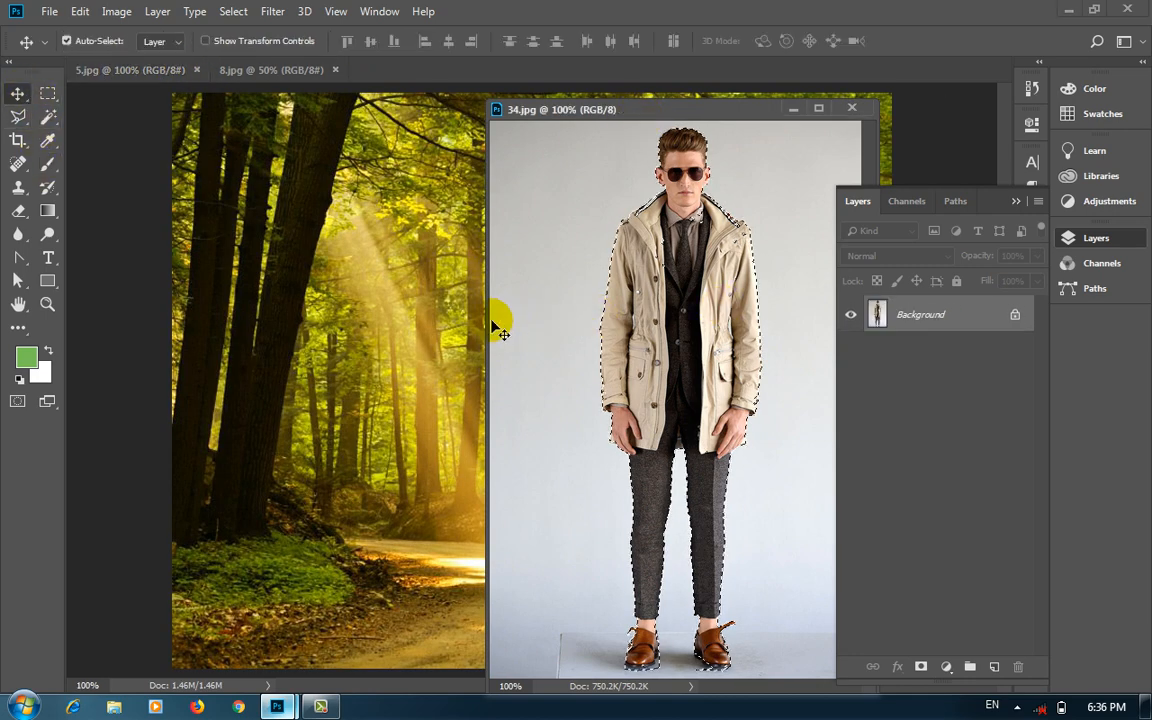
{"action": "left_click_drag", "start_coordinate": [591, 322], "coordinate": [428, 320]}
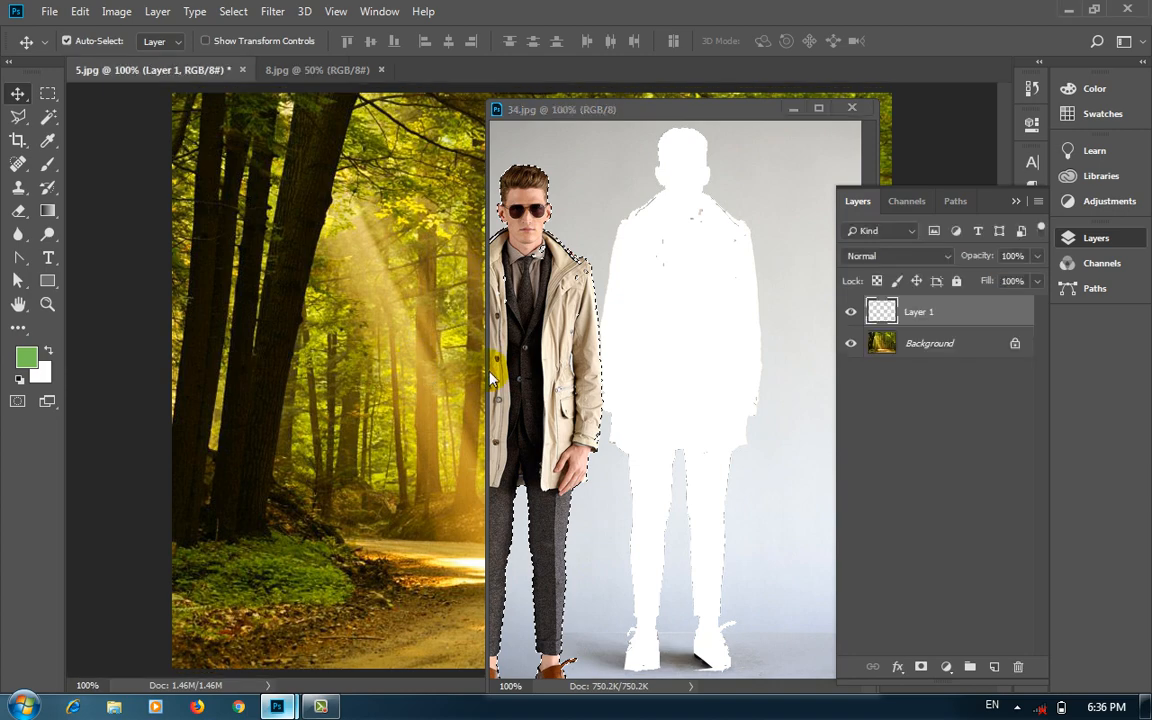
{"action": "left_click_drag", "start_coordinate": [645, 109], "coordinate": [634, 63]}
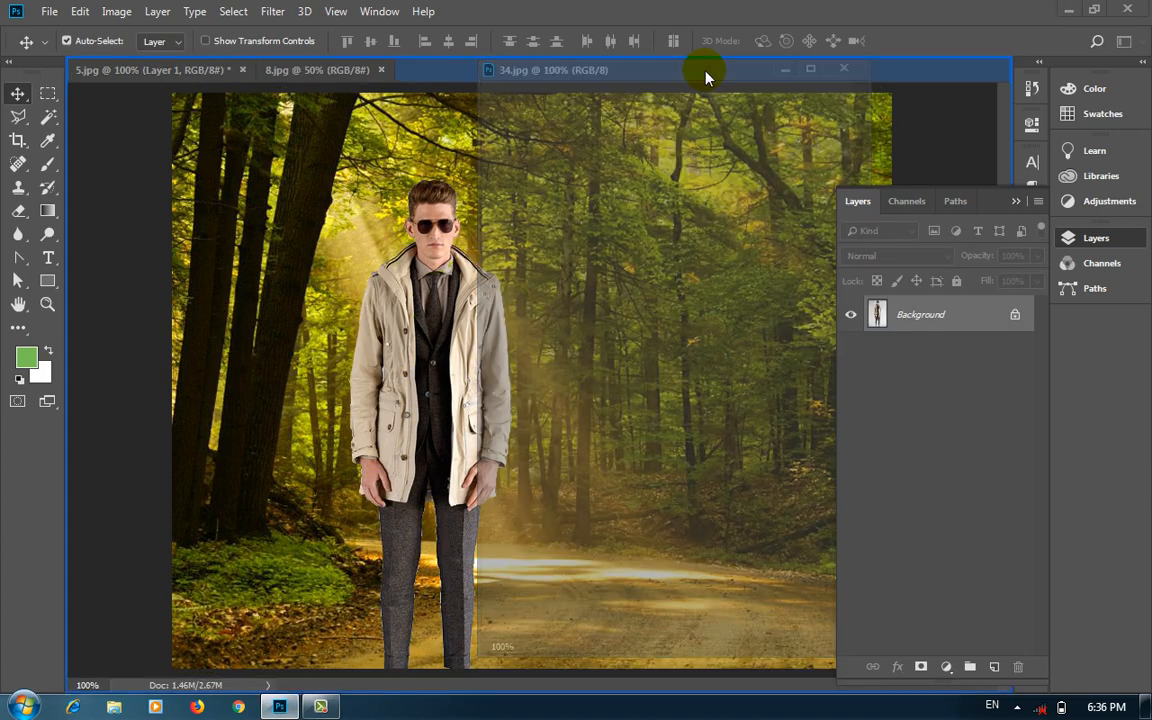
In 5.jpg, scale the man down with Free Transform and place him standing on the forest road
{"action": "left_click", "coordinate": [152, 72]}
{"action": "left_click_drag", "start_coordinate": [500, 284], "coordinate": [576, 296]}
{"action": "key", "text": "ctrl+t"}
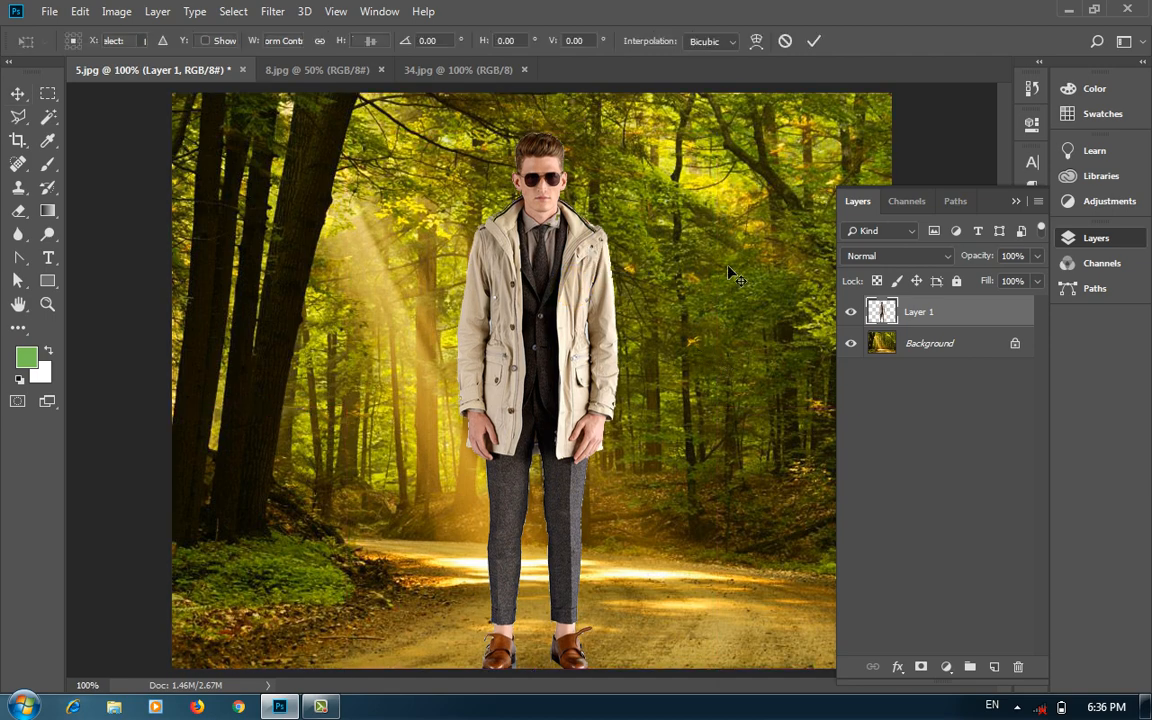
{"action": "left_click_drag", "start_coordinate": [716, 134], "coordinate": [648, 237]}
{"action": "left_click_drag", "start_coordinate": [509, 368], "coordinate": [590, 469]}
{"action": "double_click", "coordinate": [660, 470]}
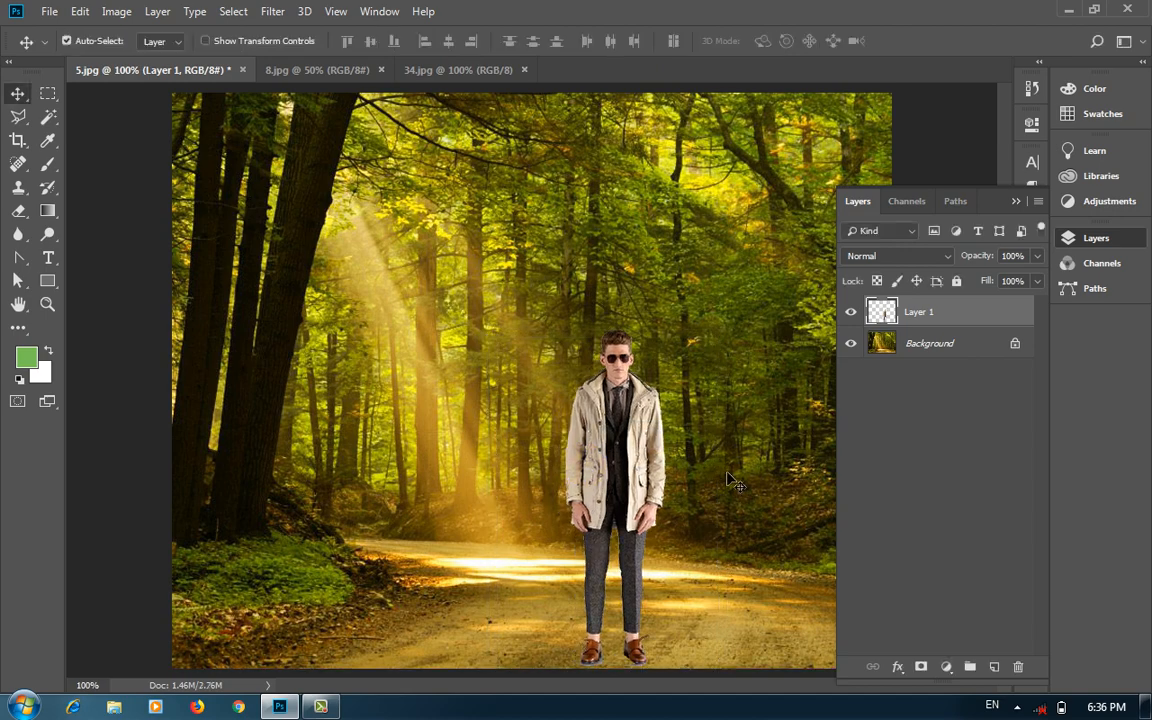
{"action": "left_click", "coordinate": [655, 458]}
In 8.jpg, select the polar bear with the Quick Selection tool, including its front paw and excluding the snow between its legs
{"action": "left_click", "coordinate": [366, 69]}
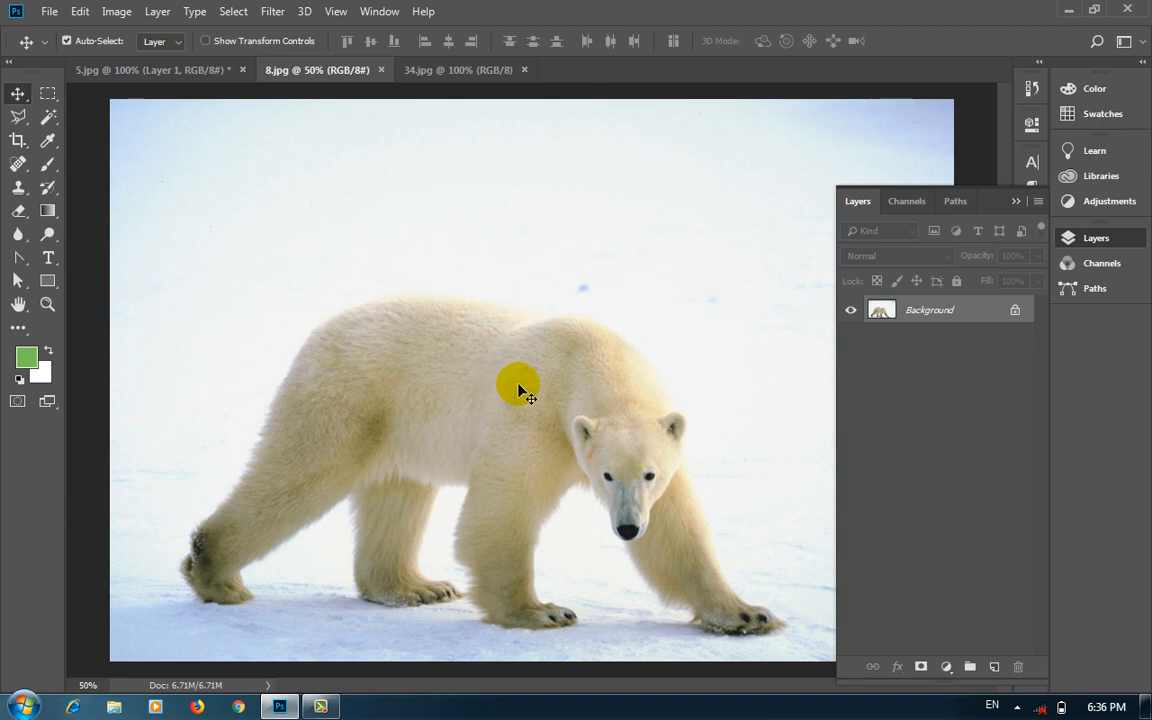
{"action": "left_click_drag", "start_coordinate": [48, 116], "coordinate": [127, 138]}
{"action": "left_click", "coordinate": [125, 118]}
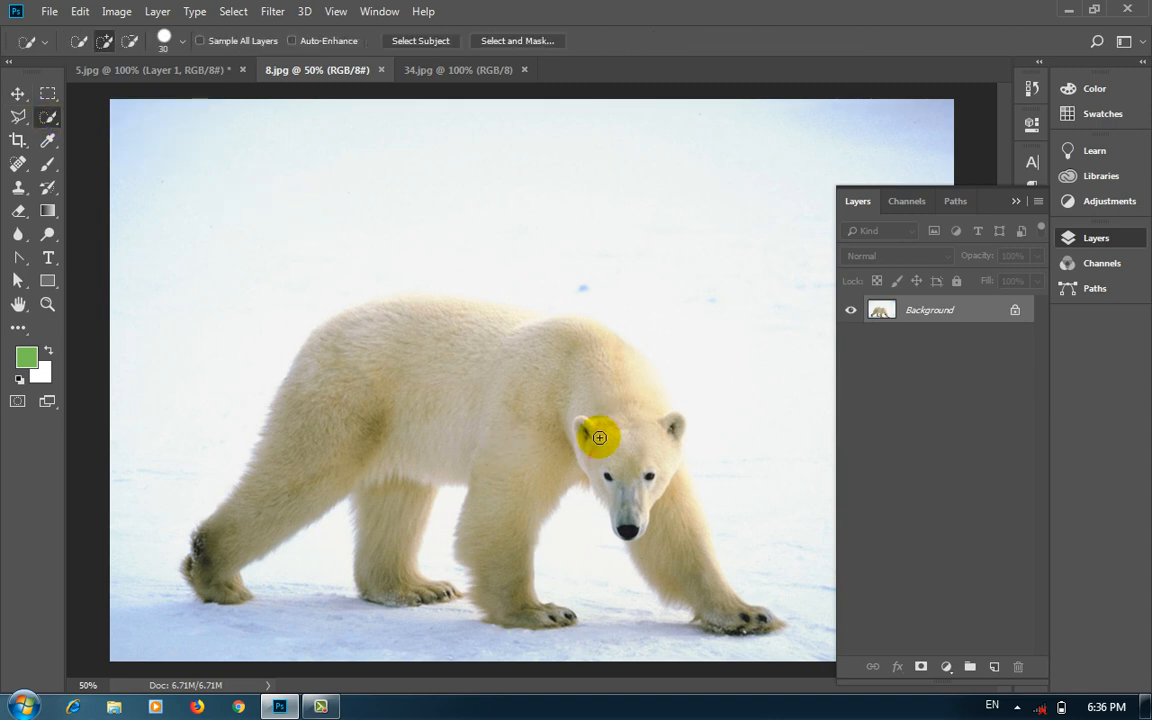
{"action": "mouse_move", "coordinate": [596, 437]}
{"action": "left_mouse_down"}
{"action": "mouse_move", "coordinate": [430, 385]}
{"action": "mouse_move", "coordinate": [385, 400]}
{"action": "mouse_move", "coordinate": [319, 467]}
{"action": "mouse_move", "coordinate": [382, 374]}
{"action": "mouse_move", "coordinate": [388, 342]}
{"action": "mouse_move", "coordinate": [539, 345]}
{"action": "mouse_move", "coordinate": [596, 365]}
{"action": "mouse_move", "coordinate": [699, 579]}
{"action": "mouse_move", "coordinate": [685, 513]}
{"action": "left_mouse_up"}
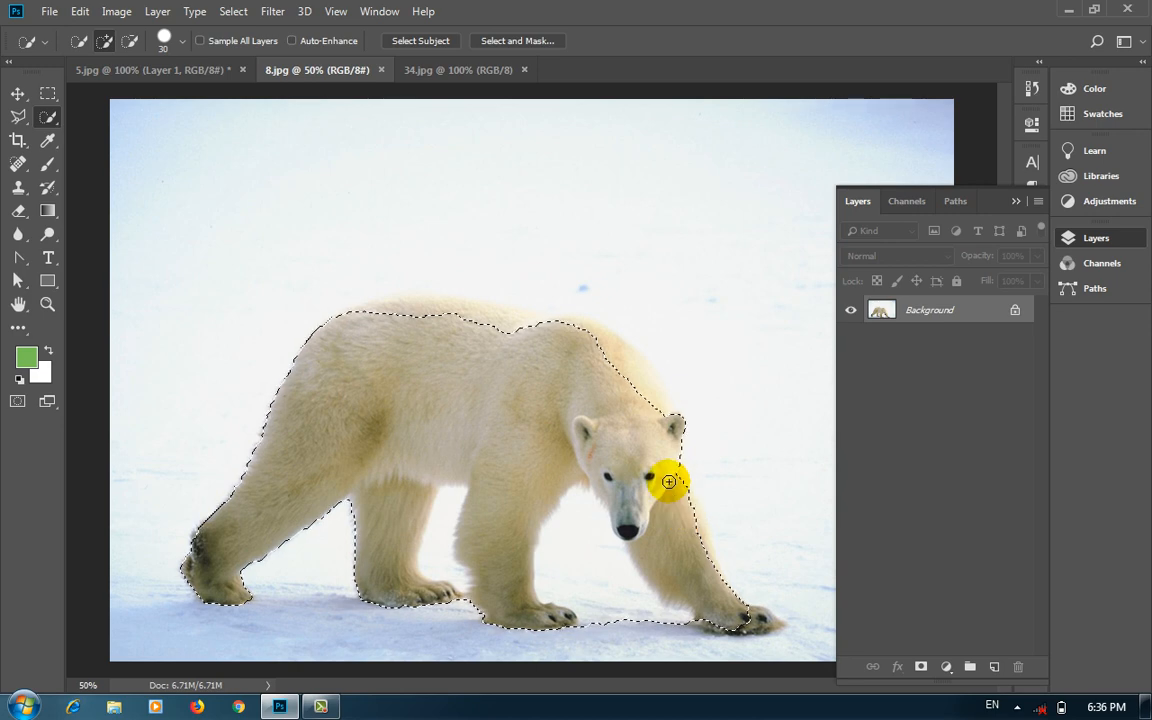
{"action": "mouse_move", "coordinate": [623, 366]}
{"action": "left_mouse_down"}
{"action": "mouse_move", "coordinate": [646, 396]}
{"action": "mouse_move", "coordinate": [508, 328]}
{"action": "mouse_move", "coordinate": [542, 331]}
{"action": "mouse_move", "coordinate": [468, 326]}
{"action": "left_mouse_up"}
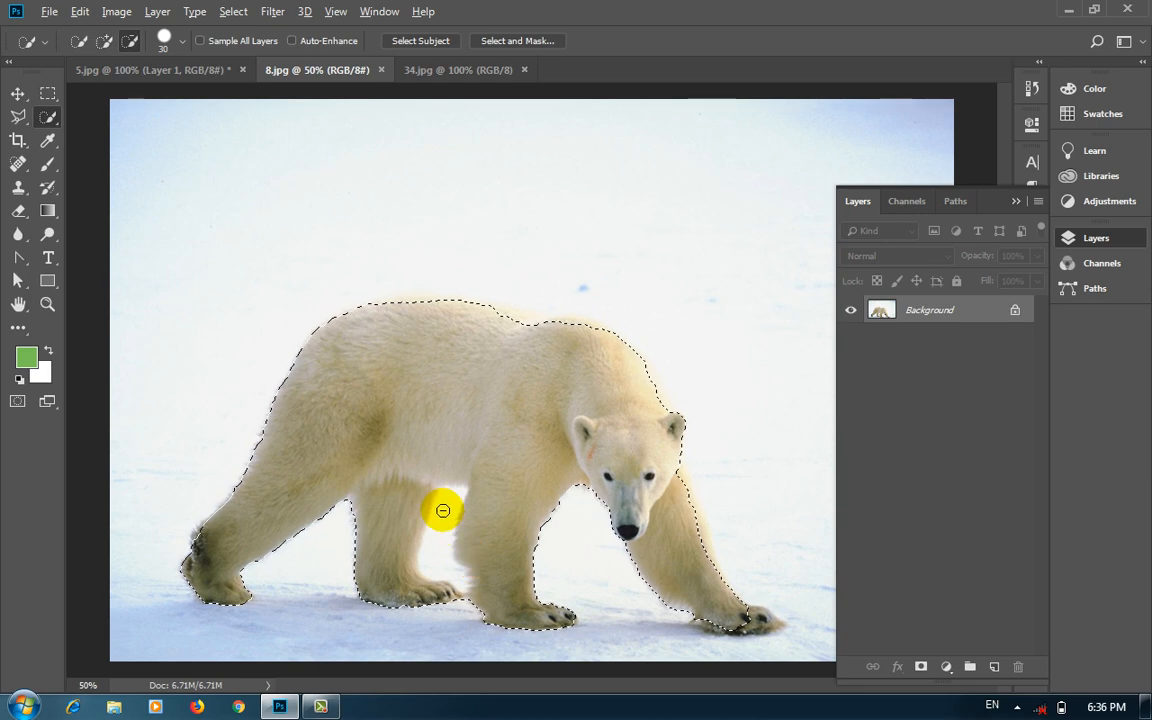
{"action": "mouse_move", "coordinate": [442, 536]}
{"action": "left_mouse_down"}
{"action": "mouse_move", "coordinate": [446, 583]}
{"action": "mouse_move", "coordinate": [469, 630]}
{"action": "left_mouse_up"}
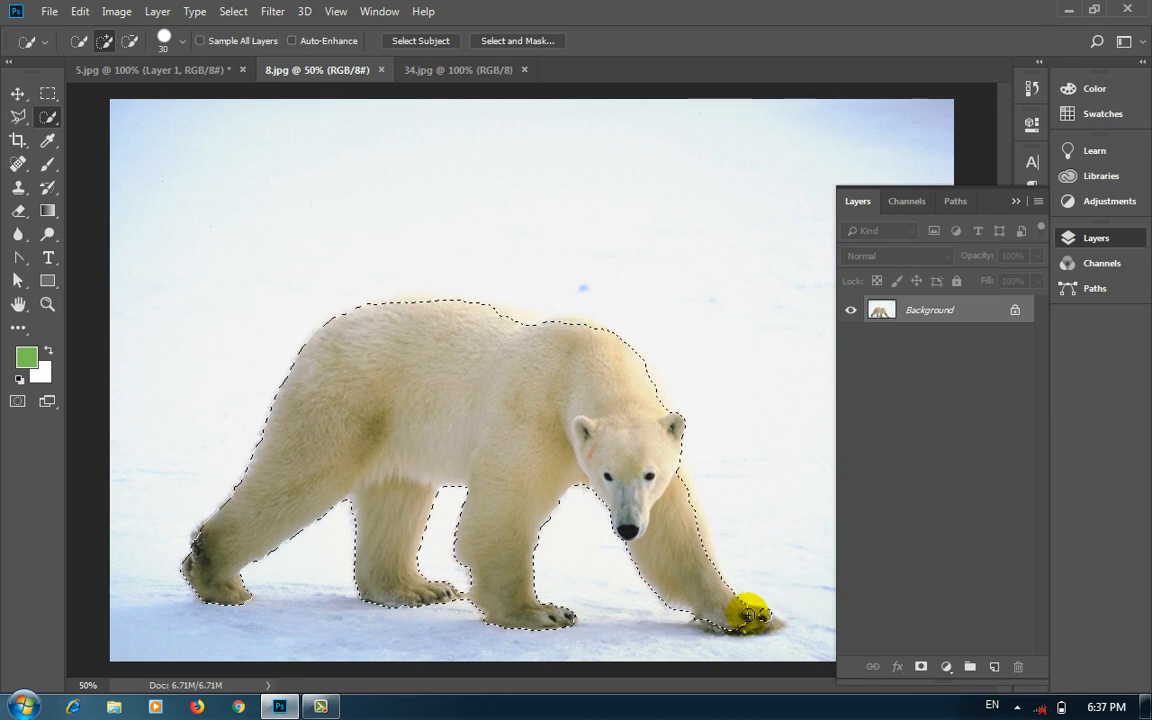
{"action": "mouse_move", "coordinate": [751, 612]}
{"action": "left_mouse_down"}
{"action": "mouse_move", "coordinate": [743, 625]}
{"action": "mouse_move", "coordinate": [766, 609]}
{"action": "left_mouse_up"}
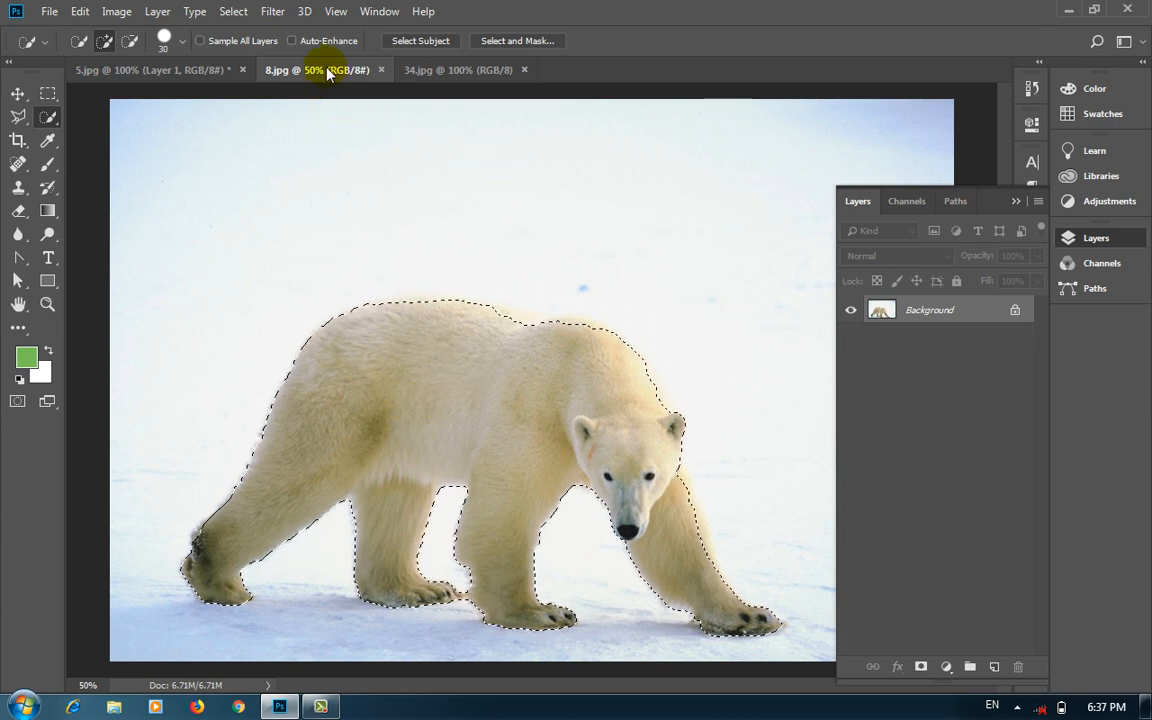
Float 8.jpg, move the selected bear onto the forest picture 5.jpg, and dock 8.jpg again
{"action": "left_click_drag", "start_coordinate": [293, 62], "coordinate": [470, 134]}
{"action": "left_click", "coordinate": [17, 95]}
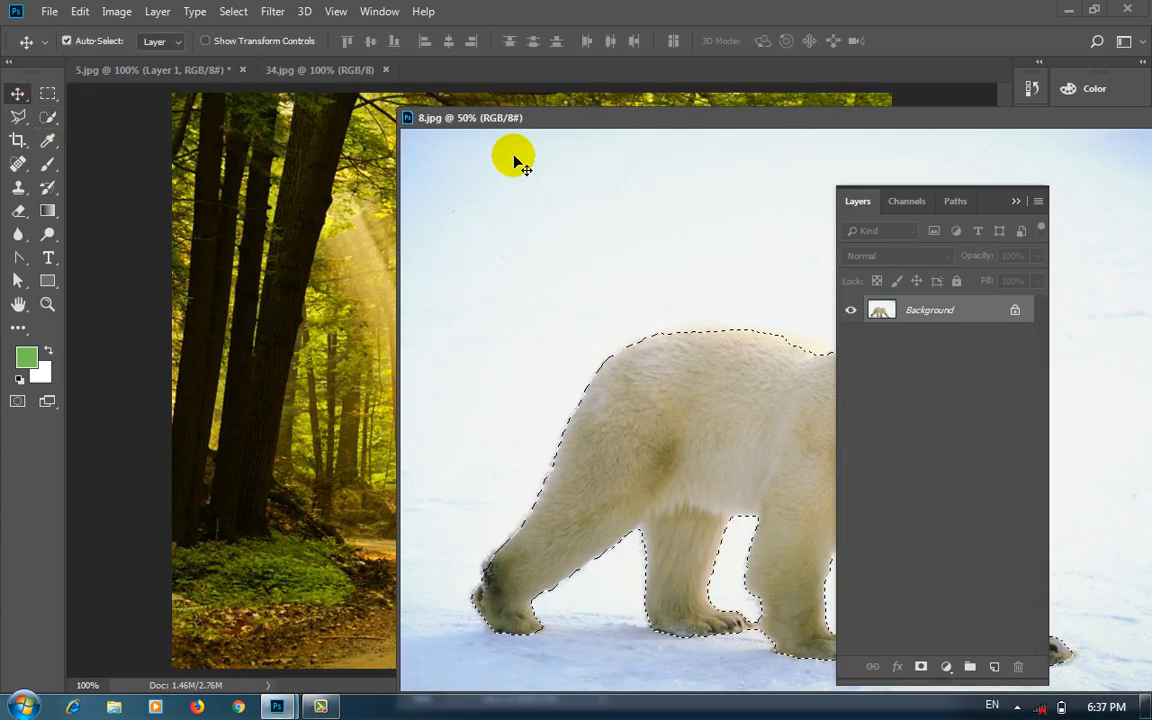
{"action": "left_click_drag", "start_coordinate": [540, 123], "coordinate": [607, 116]}
{"action": "left_click_drag", "start_coordinate": [718, 400], "coordinate": [420, 422]}
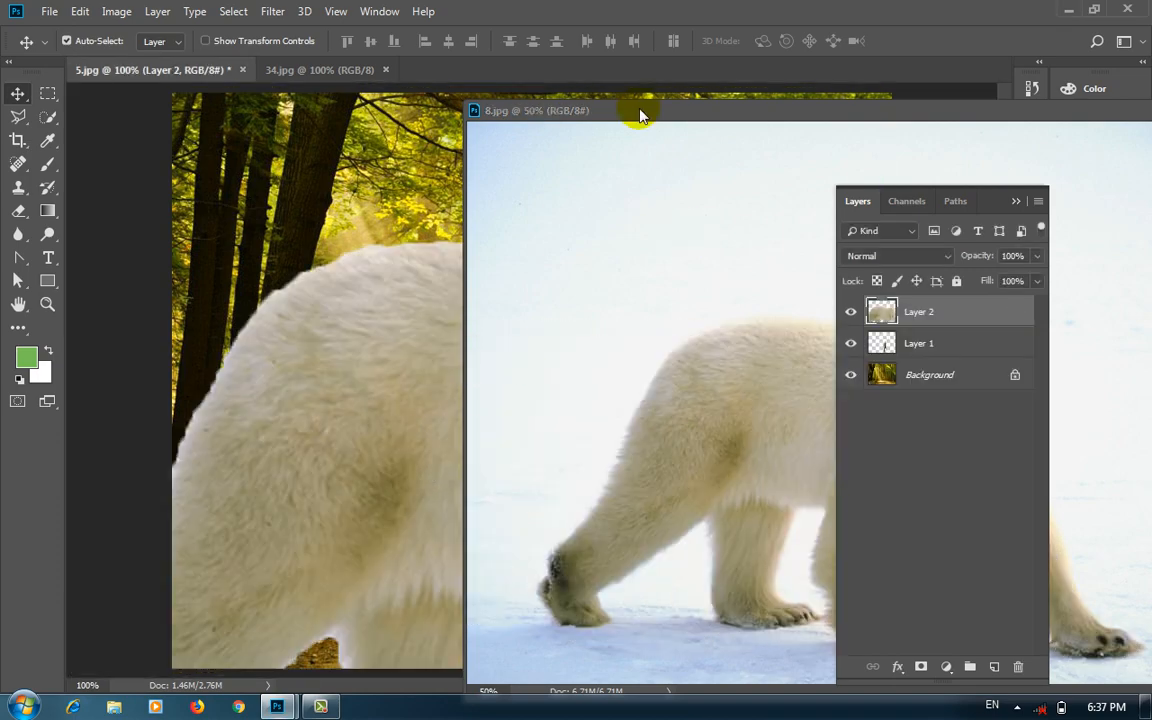
{"action": "left_click_drag", "start_coordinate": [638, 108], "coordinate": [612, 85]}
{"action": "left_click", "coordinate": [184, 72]}
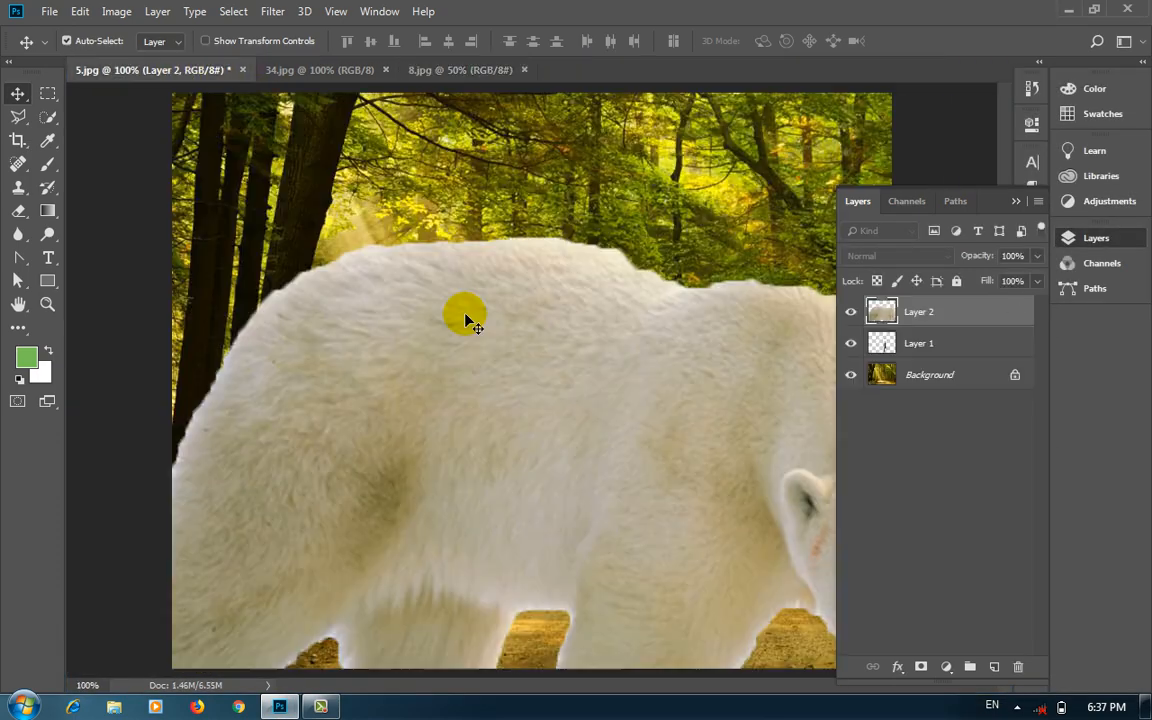
In 5.jpg, scale the bear down with Free Transform and place it on the forest road beside the man's legs
{"action": "left_click_drag", "start_coordinate": [507, 386], "coordinate": [480, 355]}
{"action": "key", "text": "ctrl+t"}
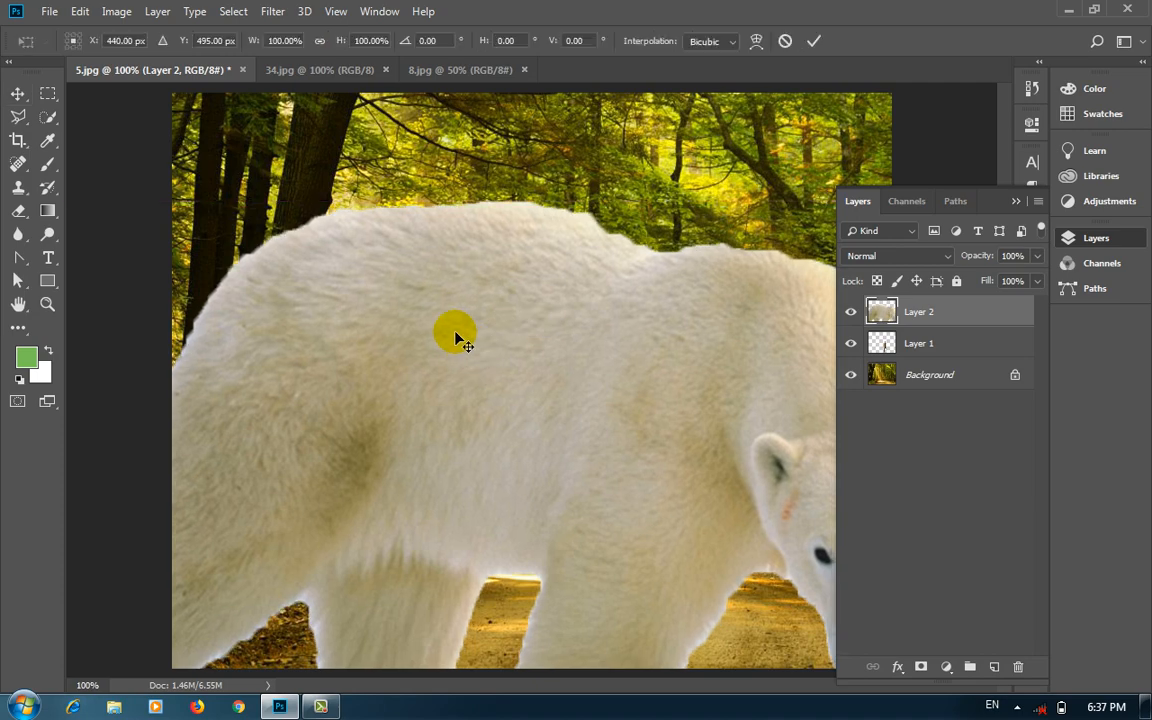
{"action": "left_click_drag", "start_coordinate": [293, 311], "coordinate": [417, 272]}
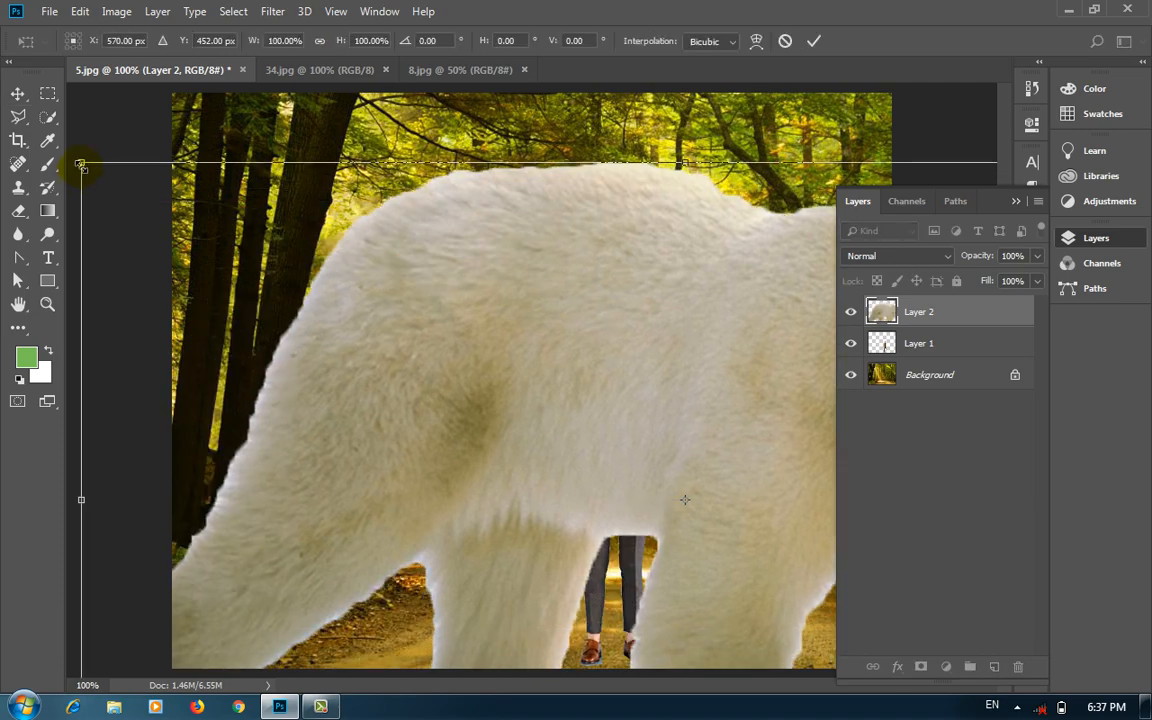
{"action": "left_click_drag", "start_coordinate": [81, 165], "coordinate": [437, 362]}
{"action": "left_click_drag", "start_coordinate": [458, 463], "coordinate": [340, 463]}
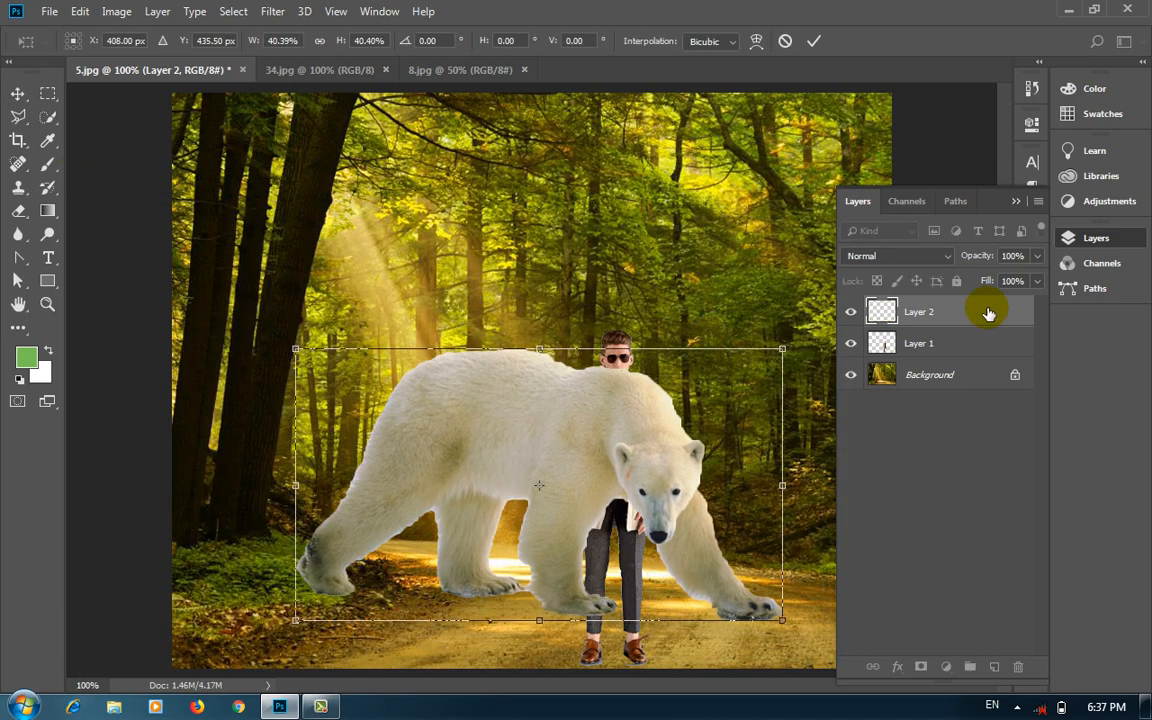
{"action": "left_click_drag", "start_coordinate": [298, 353], "coordinate": [421, 435]}
{"action": "left_click_drag", "start_coordinate": [505, 460], "coordinate": [419, 478]}
{"action": "key", "text": "Return"}
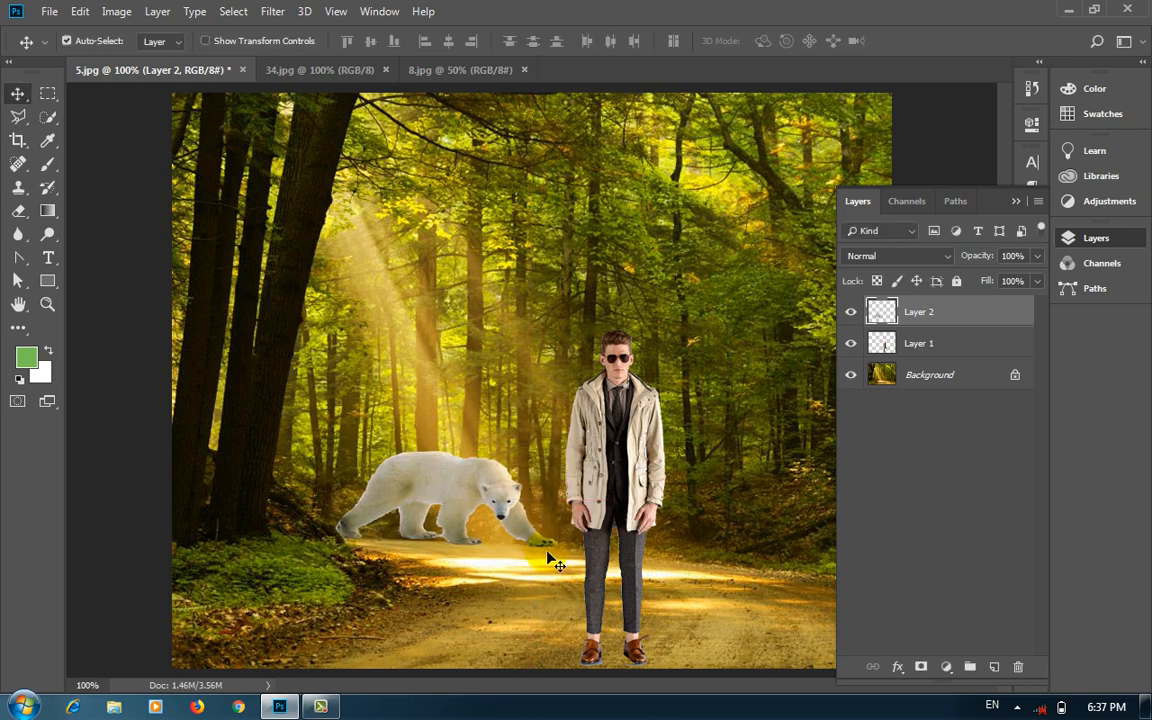
{"action": "left_click_drag", "start_coordinate": [497, 510], "coordinate": [547, 535]}
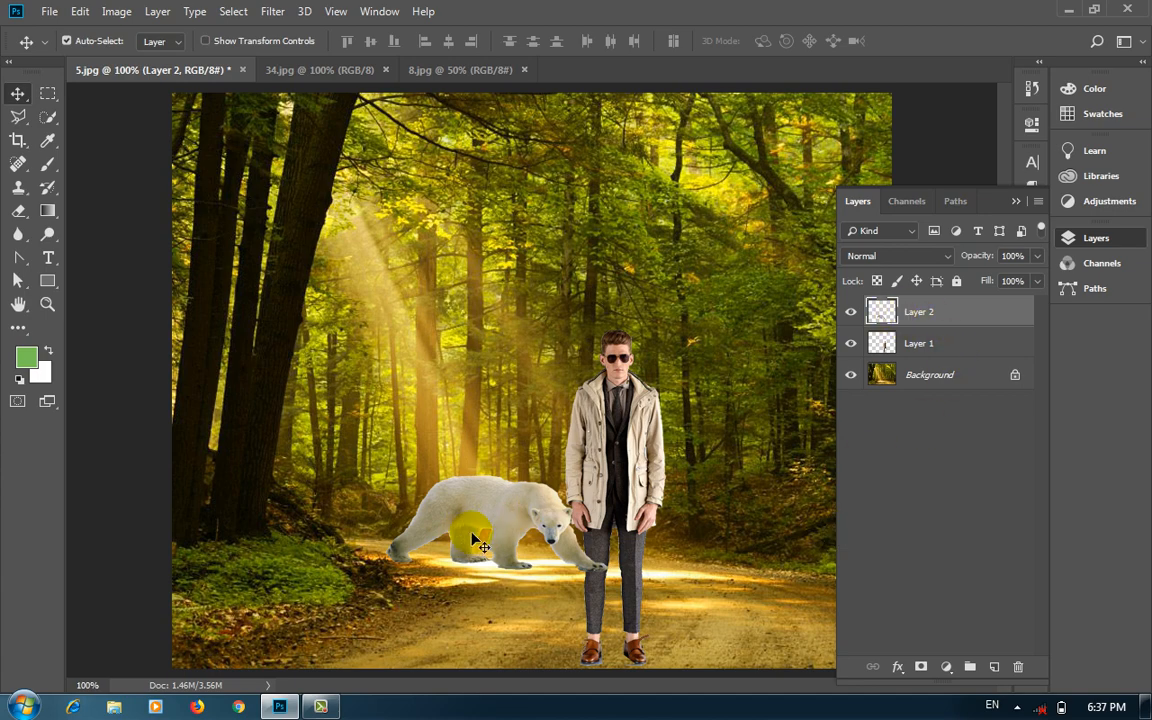
Reorder the bear's Layer 2 beneath the man's Layer 1, and shift the man right, clear of the bear
{"action": "left_click", "coordinate": [916, 342]}
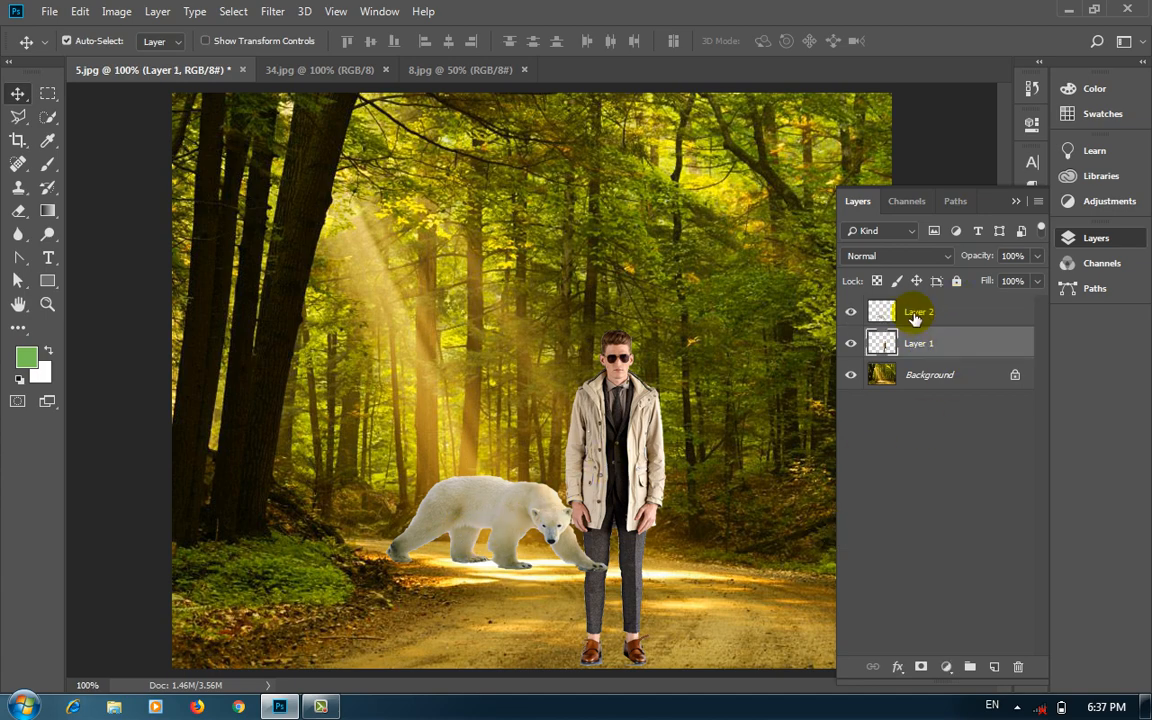
{"action": "left_click_drag", "start_coordinate": [931, 316], "coordinate": [931, 356]}
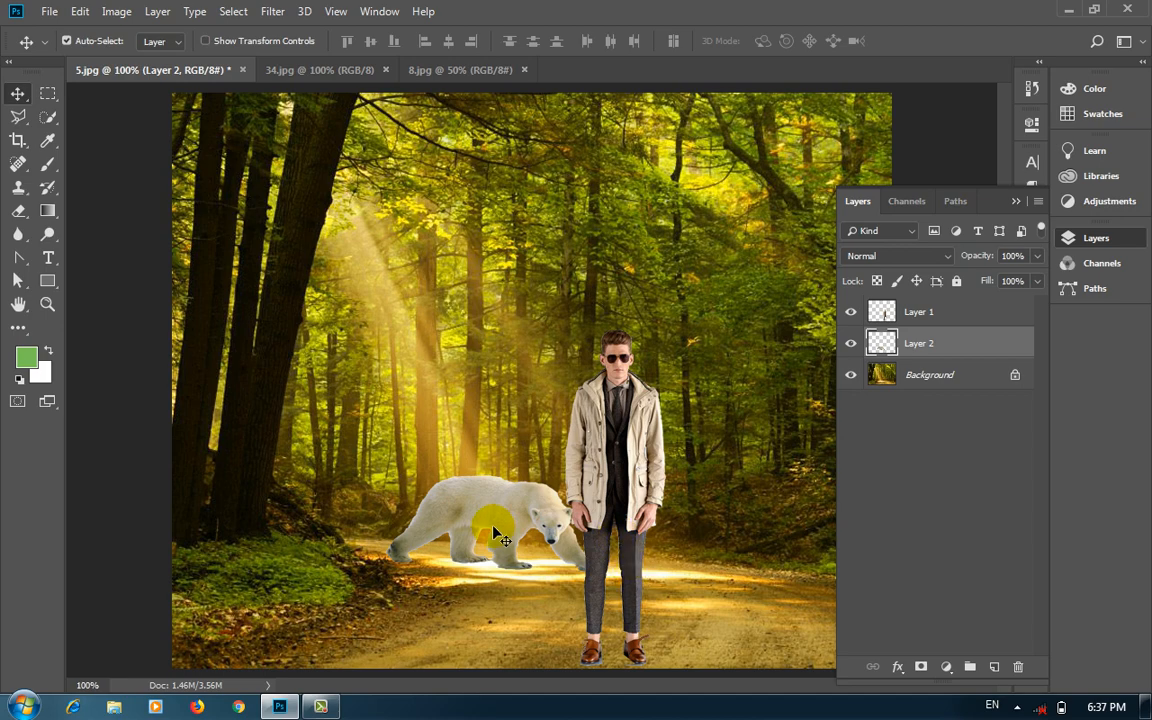
{"action": "left_click", "coordinate": [900, 311]}
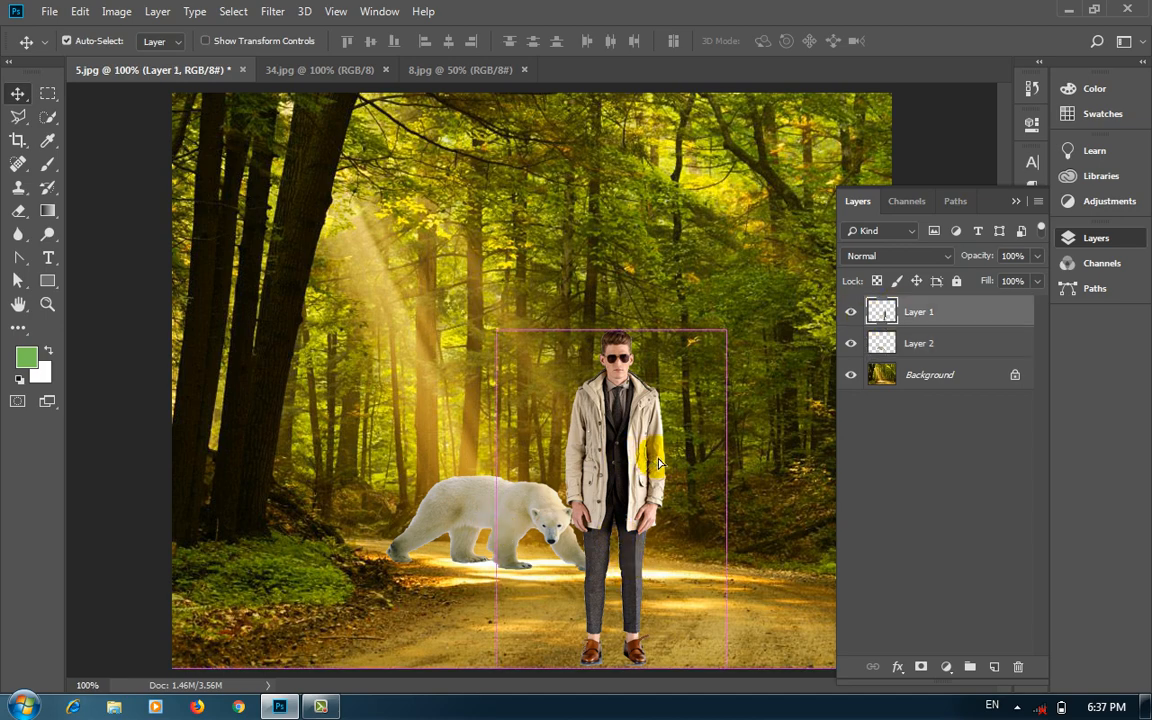
{"action": "left_click_drag", "start_coordinate": [658, 462], "coordinate": [741, 462]}
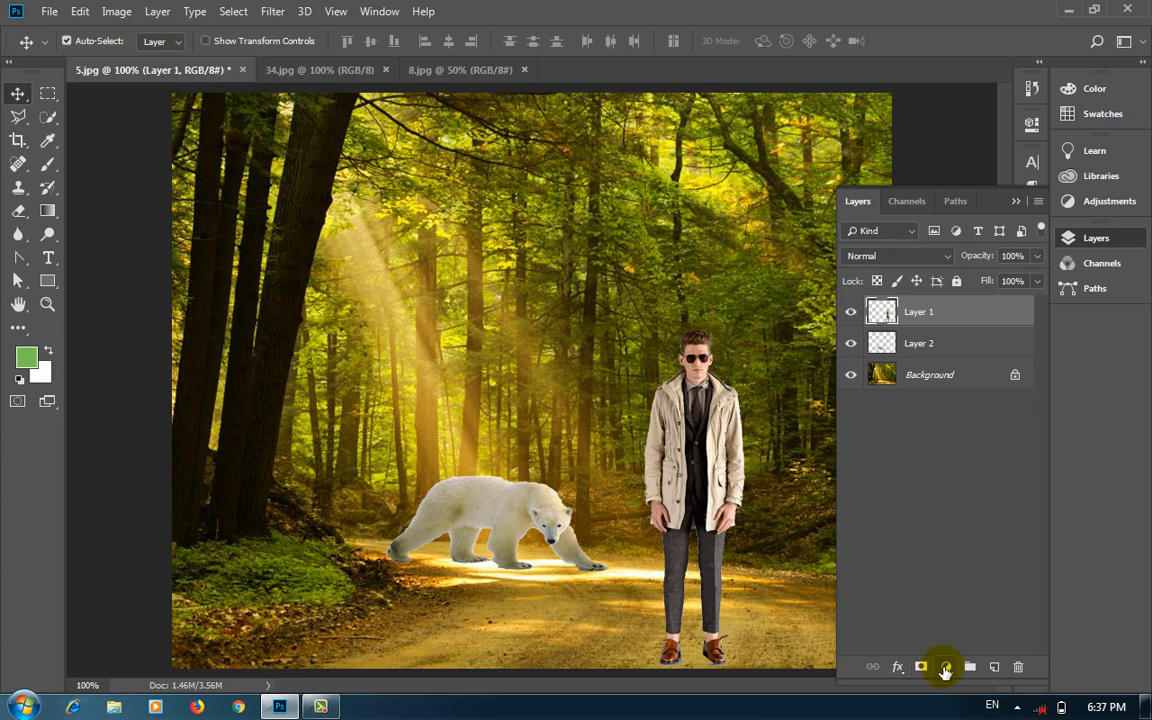
Add a Photo Filter adjustment layer with Warming Filter (85) at 25% density above the man and bear layers
{"action": "left_click", "coordinate": [945, 667]}
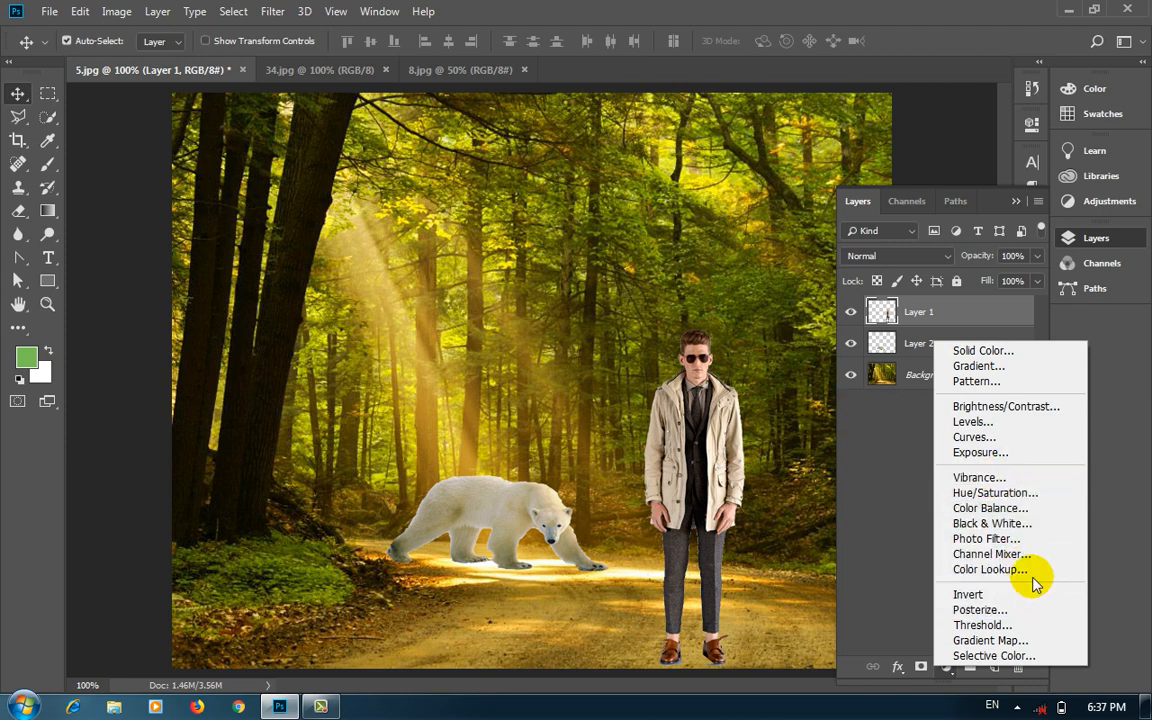
{"action": "left_click", "coordinate": [1028, 540]}
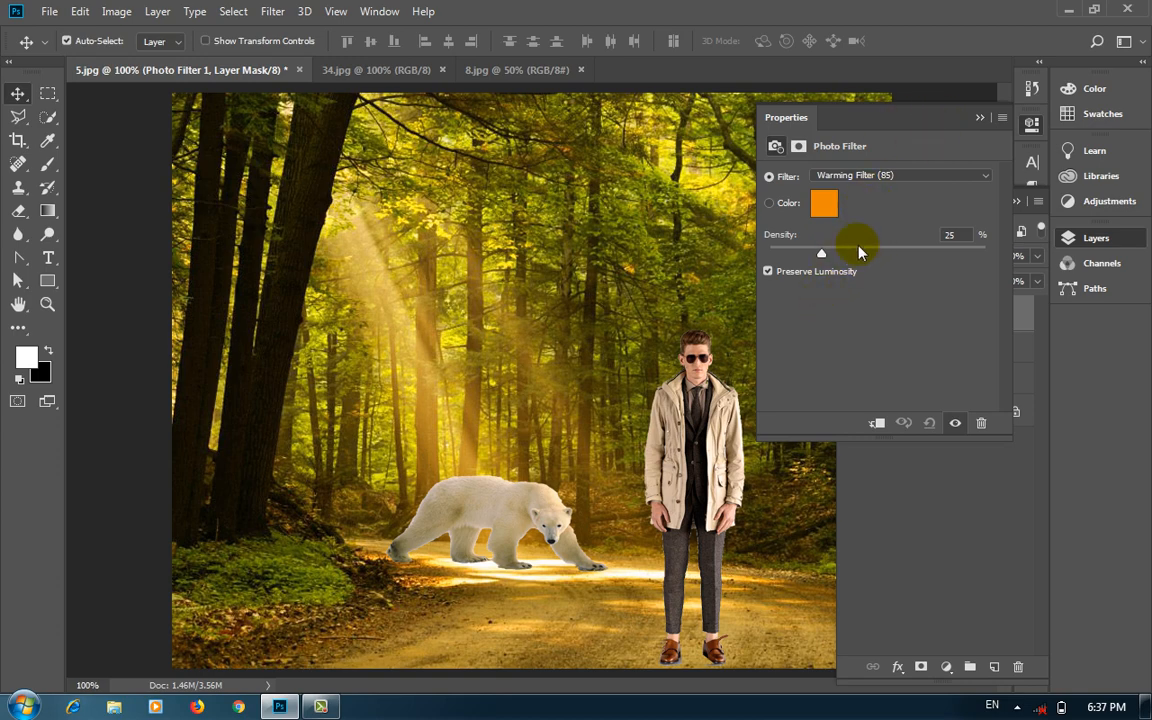
{"action": "left_click", "coordinate": [941, 481]}
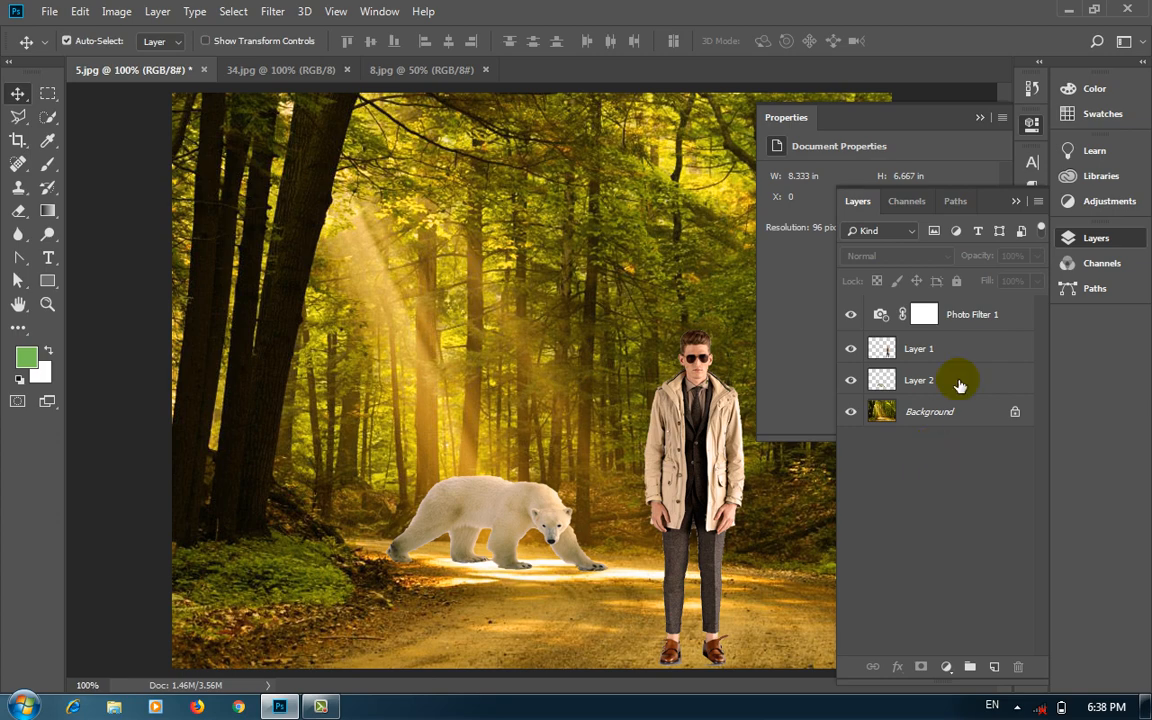
{"action": "left_click", "coordinate": [970, 119]}
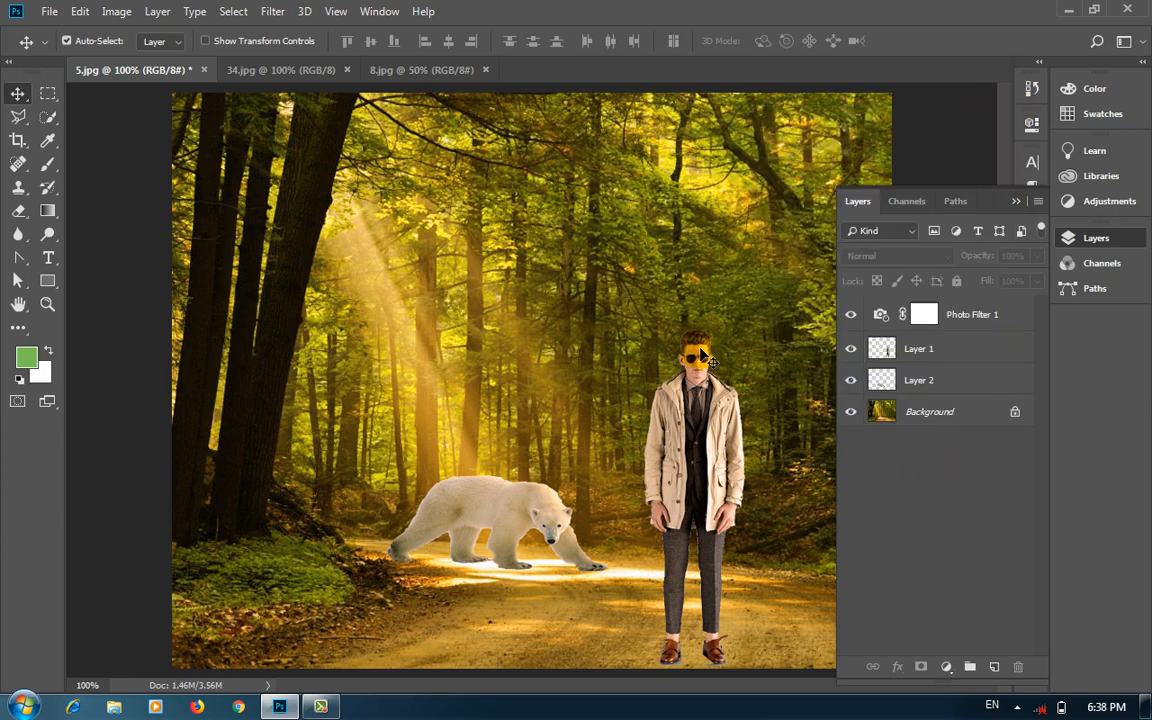
Save the composite to the Desktop as a Photoshop file named Photo editing, with Maximize Compatibility on
{"action": "left_click", "coordinate": [80, 11]}
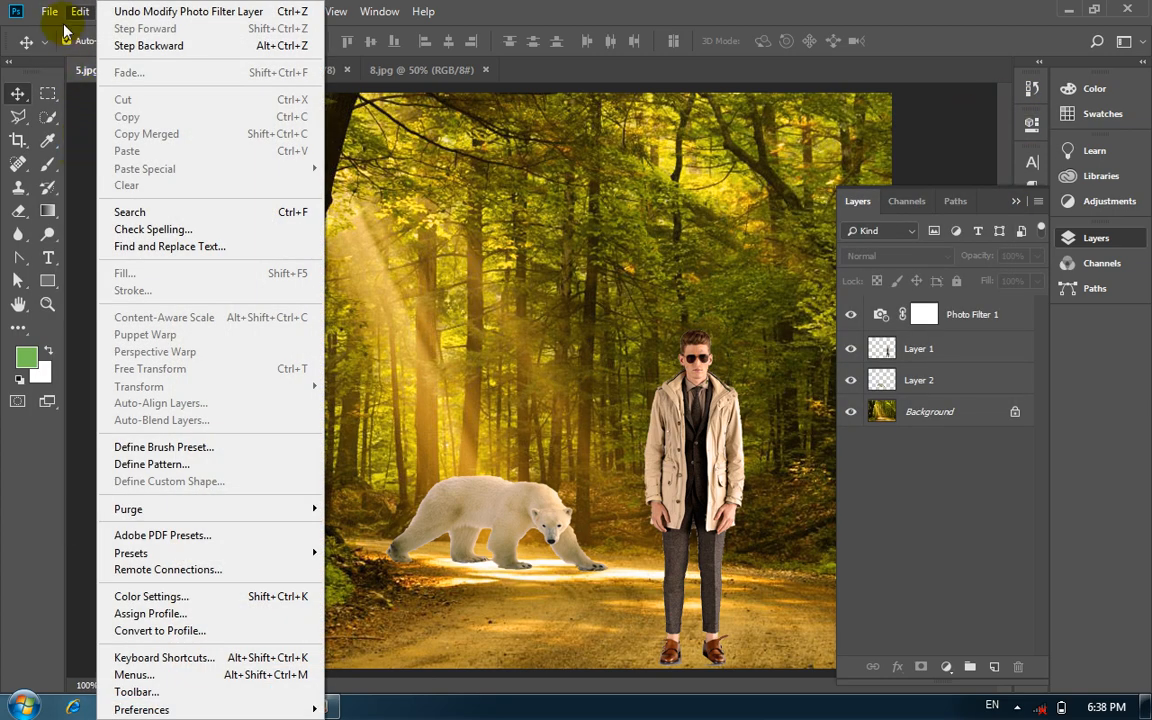
{"action": "left_click", "coordinate": [49, 11]}
{"action": "left_click", "coordinate": [66, 197]}
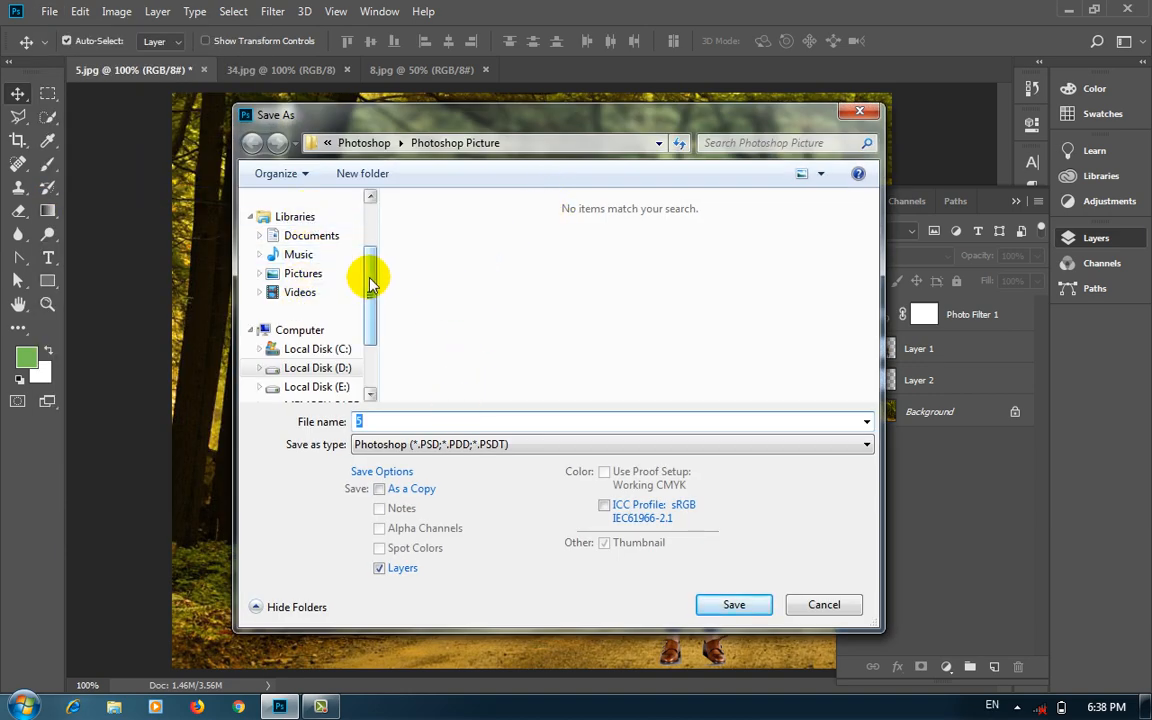
{"action": "scroll", "coordinate": [378, 267], "scroll_direction": "up", "scroll_amount": 3}
{"action": "left_click", "coordinate": [300, 225]}
{"action": "double_click", "coordinate": [380, 421]}
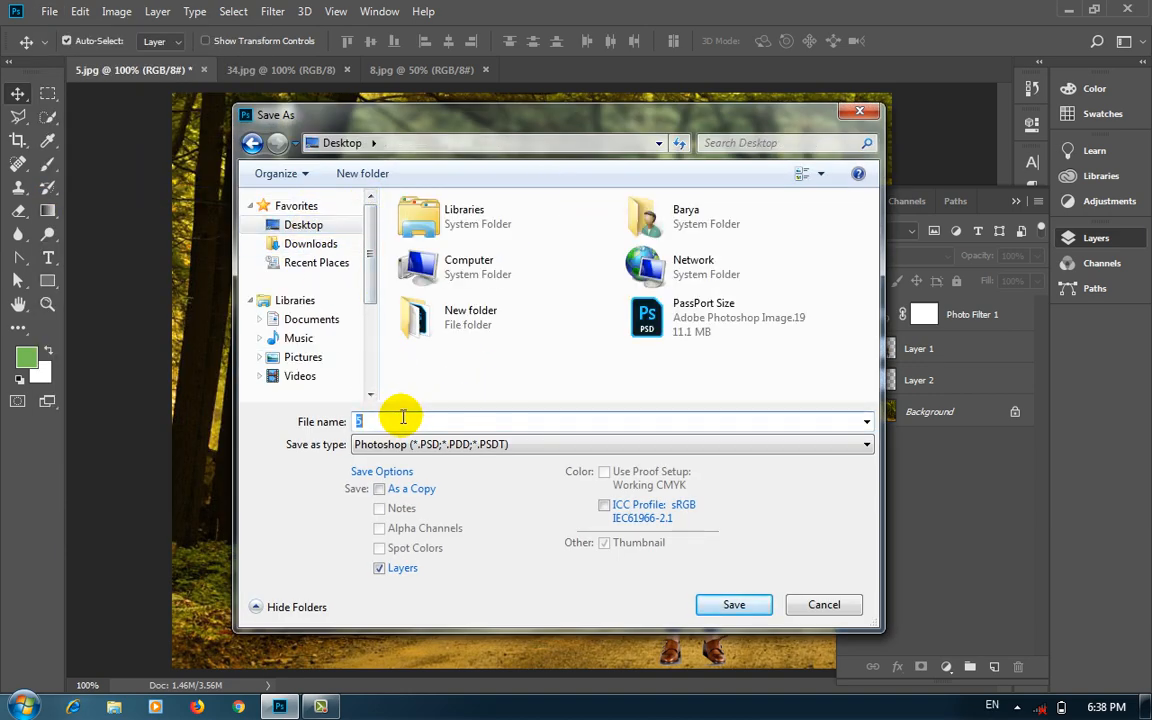
{"action": "type", "text": "Pgho"}
{"action": "key", "text": "BackSpace"}
{"action": "type", "text": "hp"}
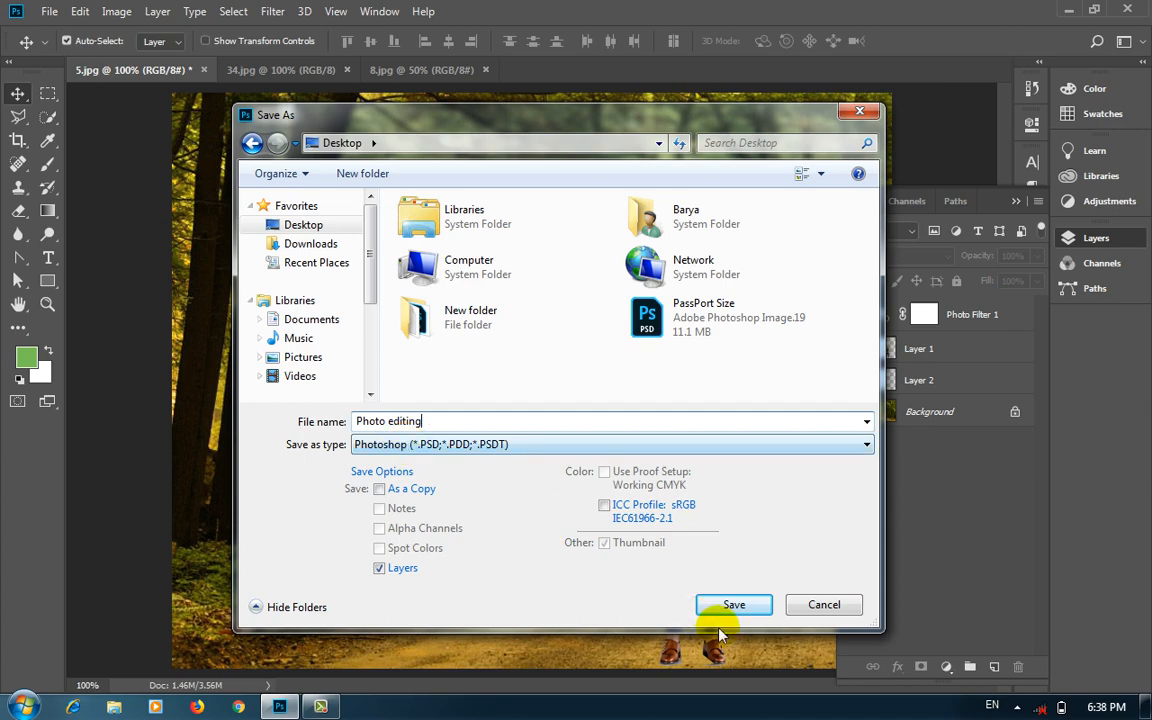
{"action": "left_click", "coordinate": [744, 610]}
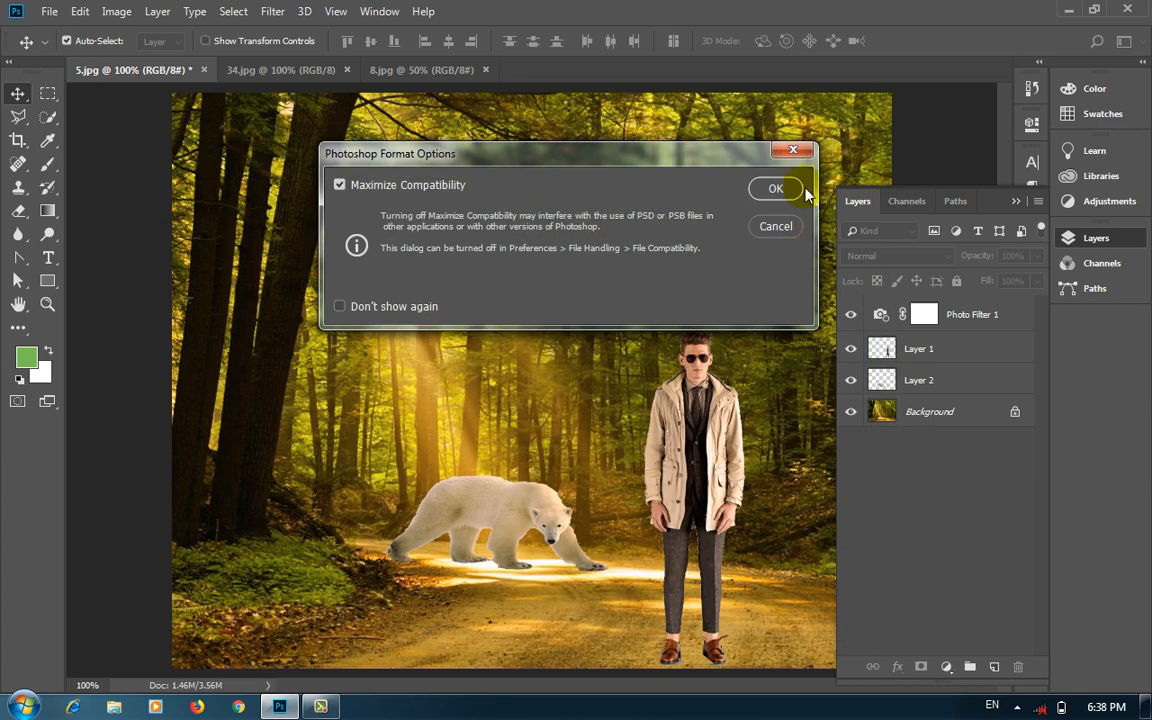
{"action": "left_click", "coordinate": [775, 189]}
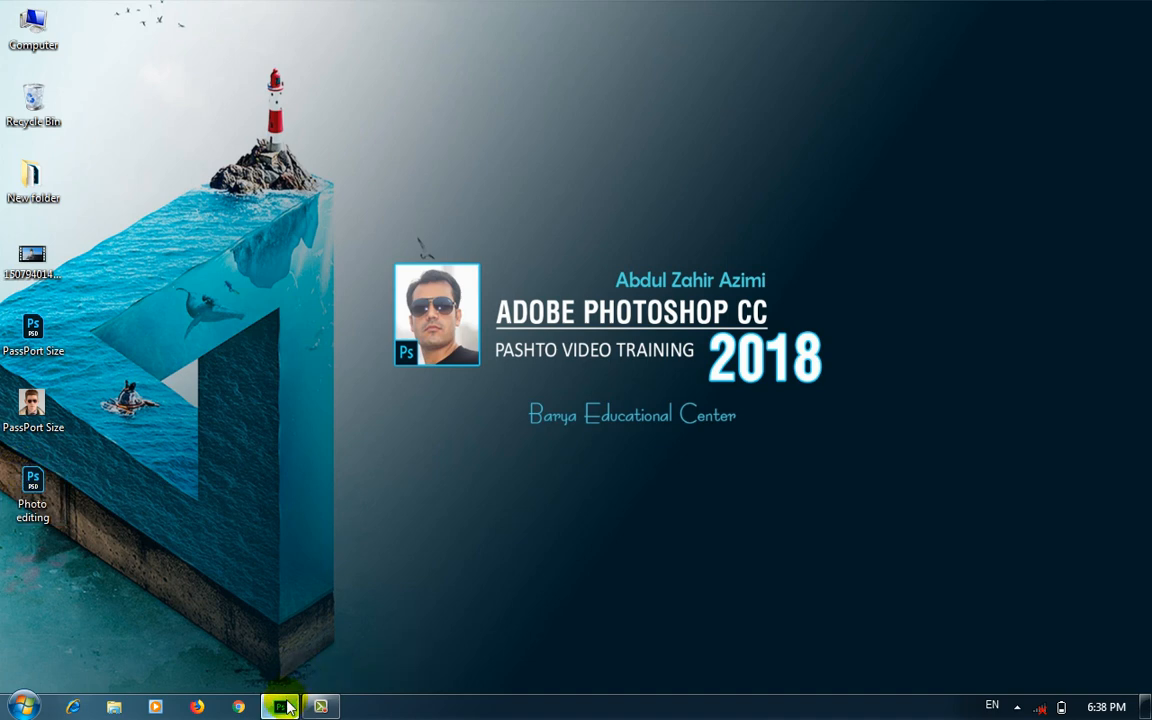
Return to Photoshop and shift the man left so he stands in front of the bear's forepaw
{"action": "left_click", "coordinate": [282, 706]}
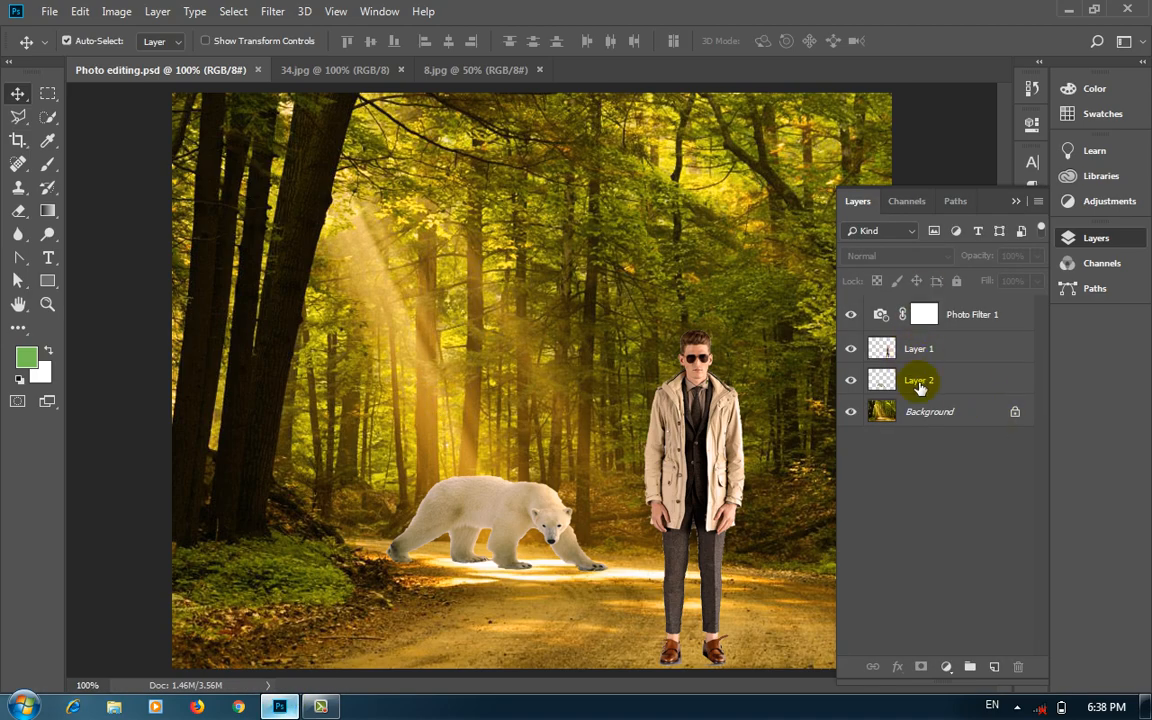
{"action": "left_click_drag", "start_coordinate": [696, 488], "coordinate": [613, 497]}
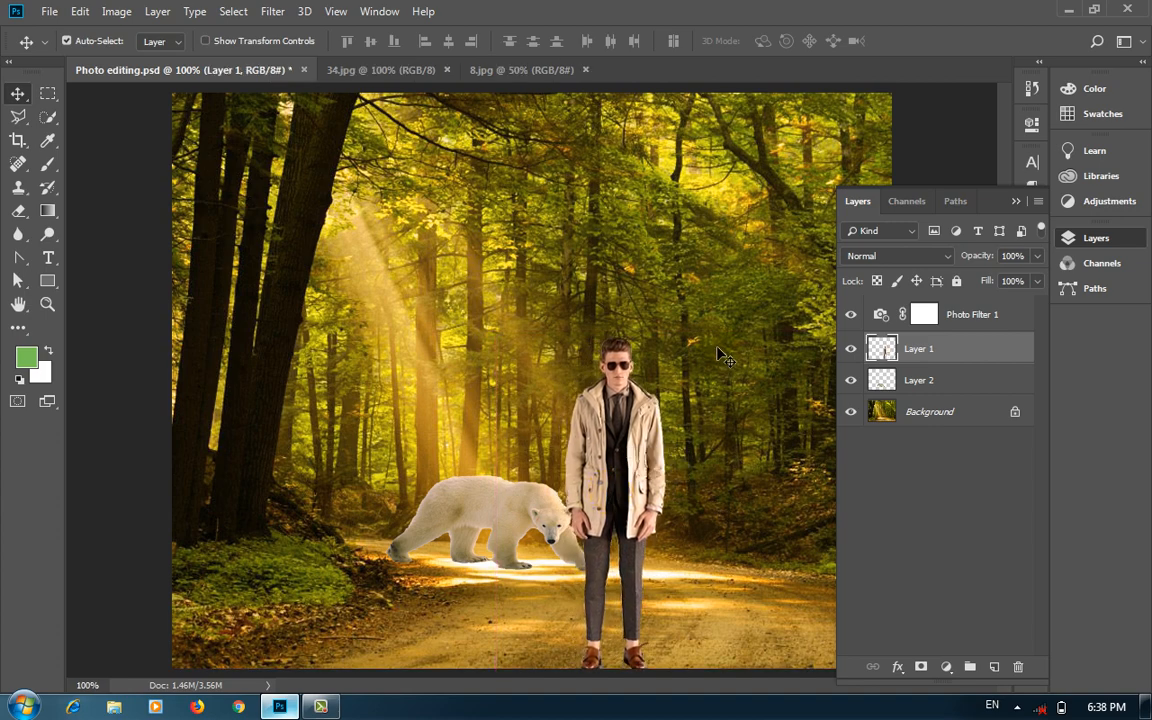
Save a copy of the composite to the Desktop as a JPEG Stereo file named Photo editing, with quality 12
{"action": "left_click", "coordinate": [47, 11]}
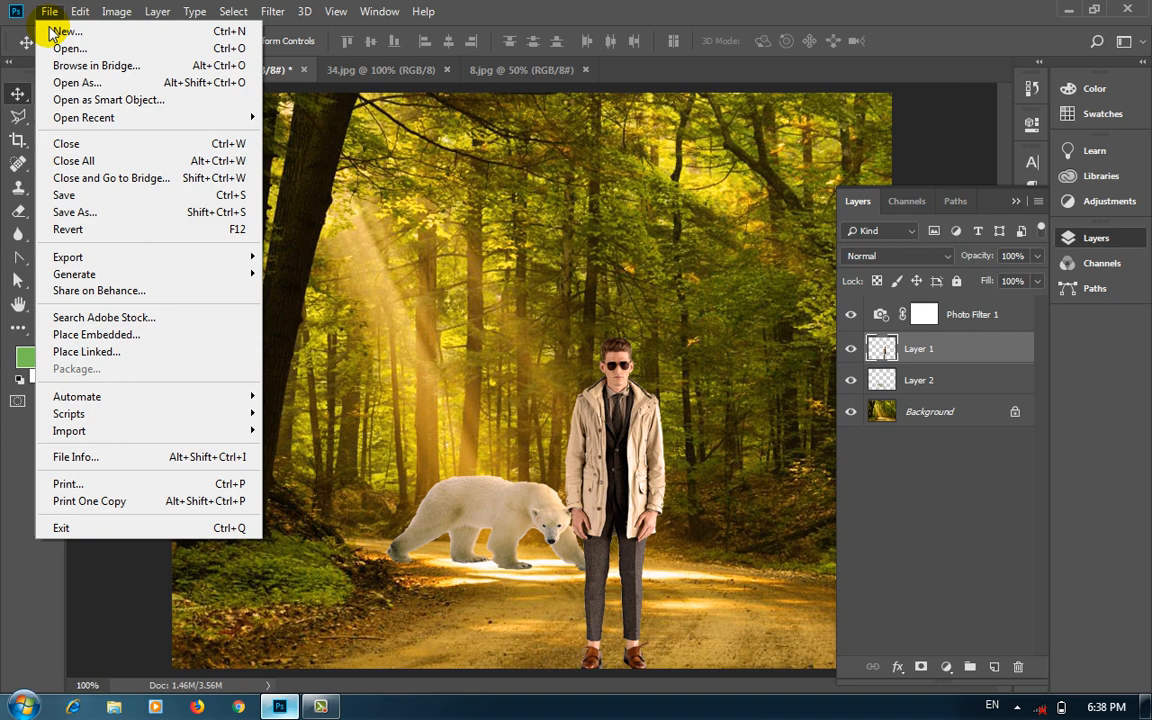
{"action": "left_click", "coordinate": [96, 212]}
{"action": "left_click", "coordinate": [470, 442]}
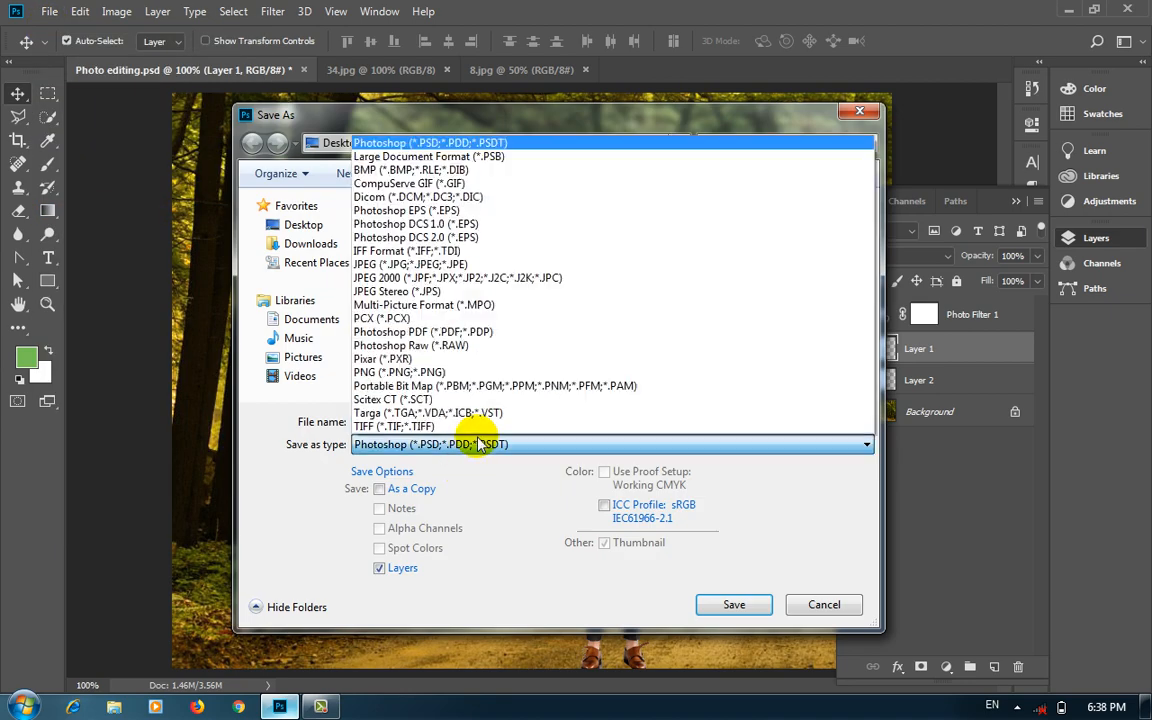
{"action": "left_click", "coordinate": [478, 292]}
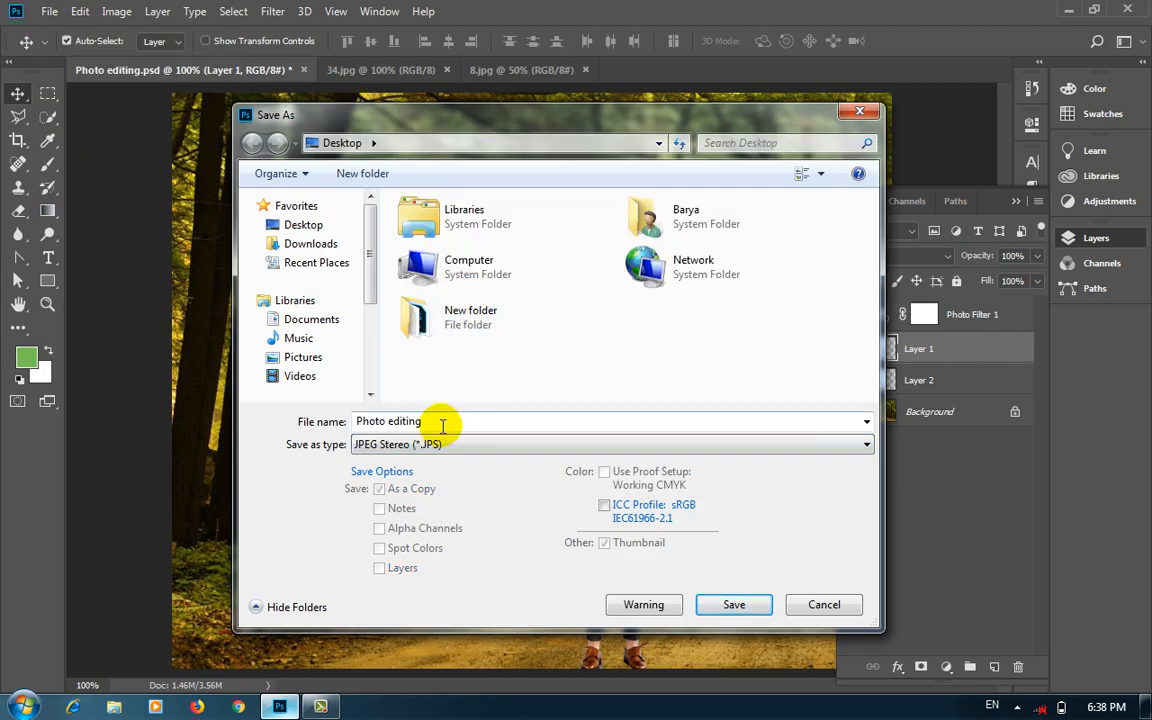
{"action": "left_click", "coordinate": [447, 421]}
{"action": "left_click", "coordinate": [734, 605]}
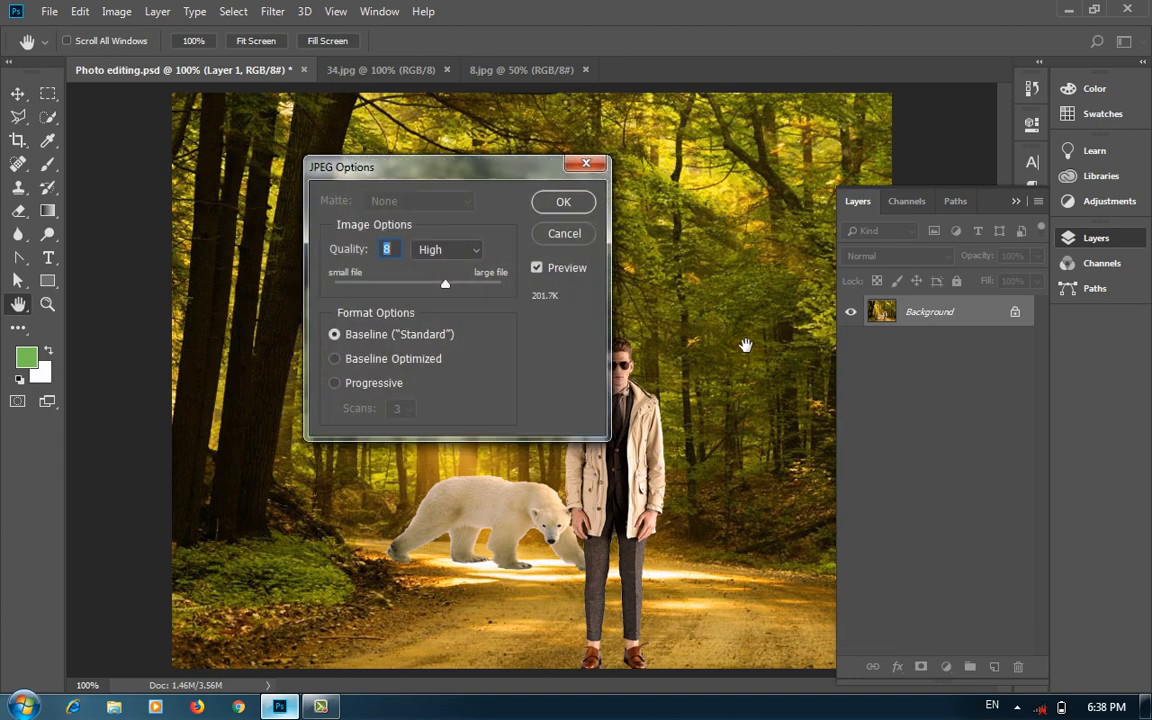
{"action": "left_click_drag", "start_coordinate": [445, 288], "coordinate": [510, 284]}
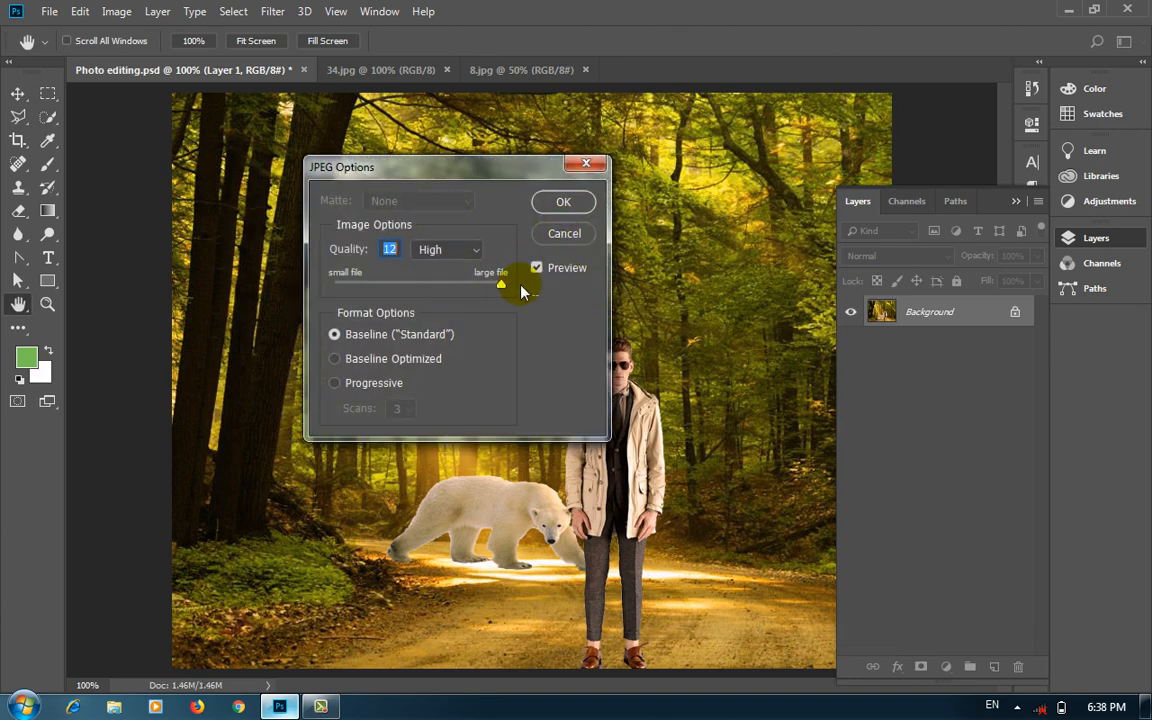
{"action": "left_click", "coordinate": [552, 201]}
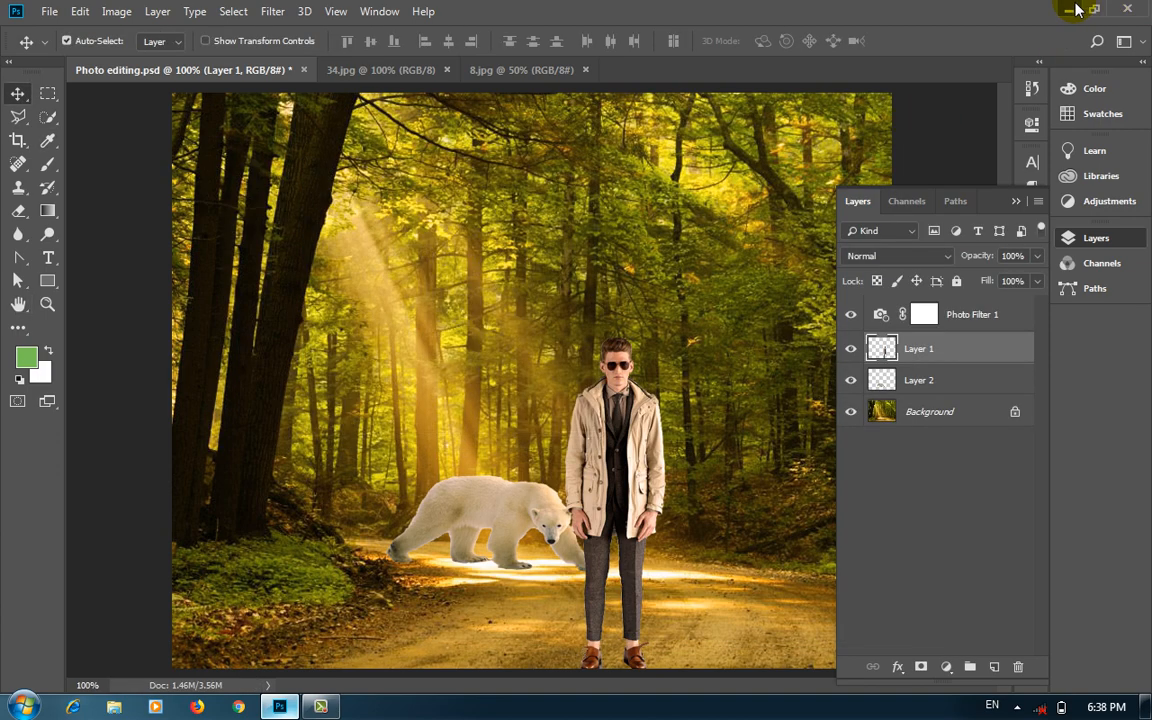
Open the saved JPEG Stereo file from the desktop, decline the 3D workspace, and close it without saving after checking the image
{"action": "left_click", "coordinate": [1072, 10]}
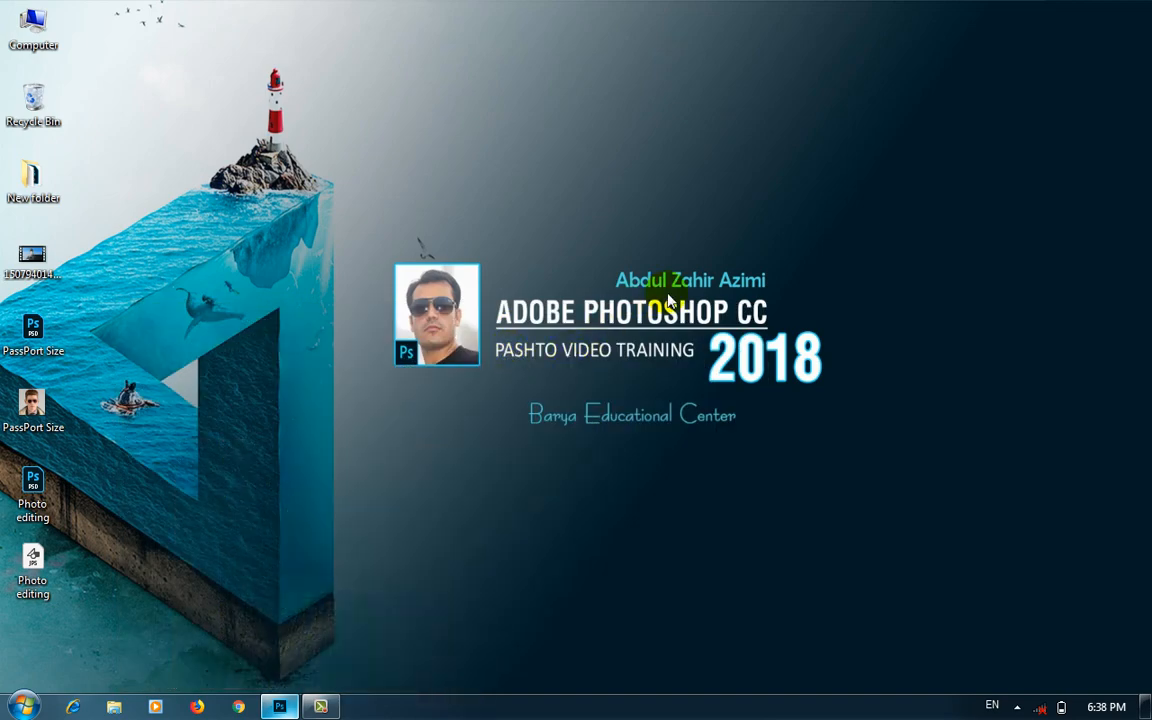
{"action": "right_click", "coordinate": [48, 570]}
{"action": "left_click", "coordinate": [162, 151]}
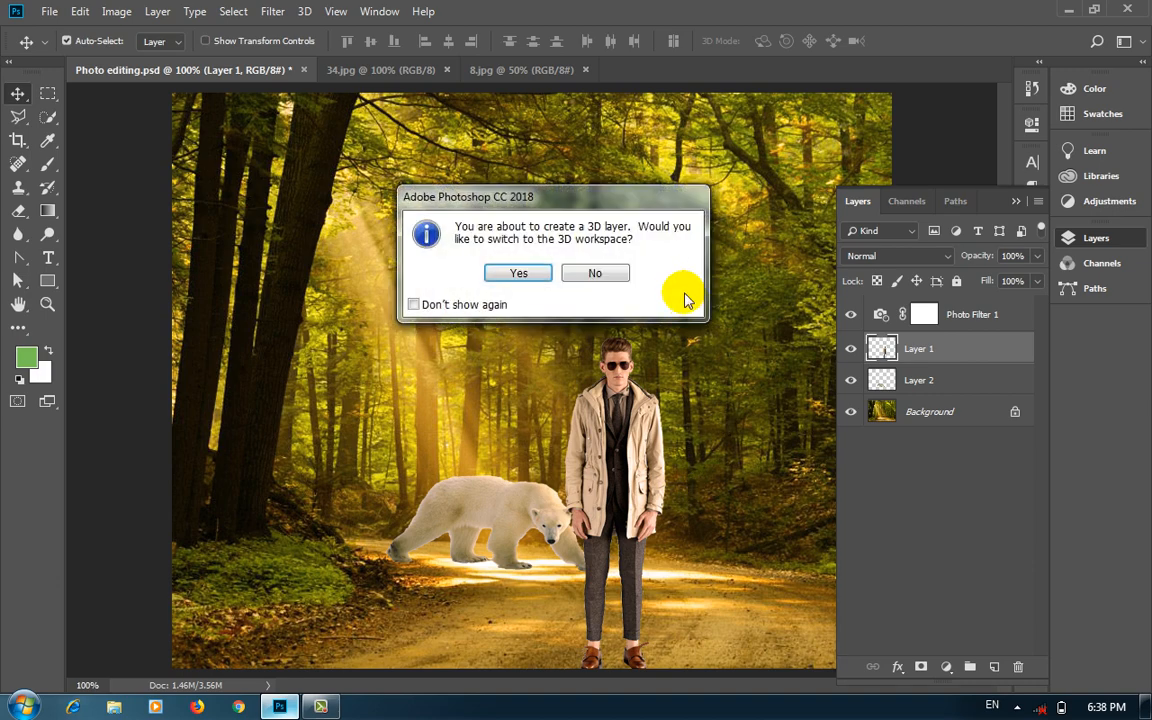
{"action": "left_click", "coordinate": [599, 276]}
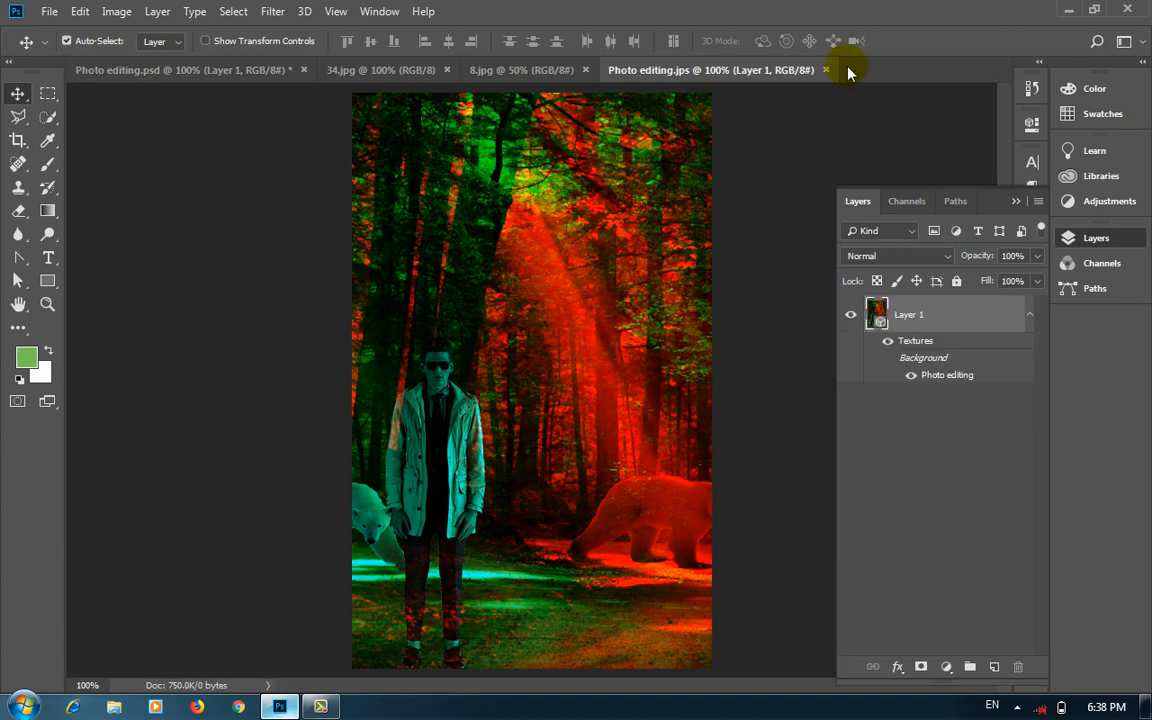
{"action": "left_click", "coordinate": [825, 70]}
{"action": "left_click", "coordinate": [571, 270]}
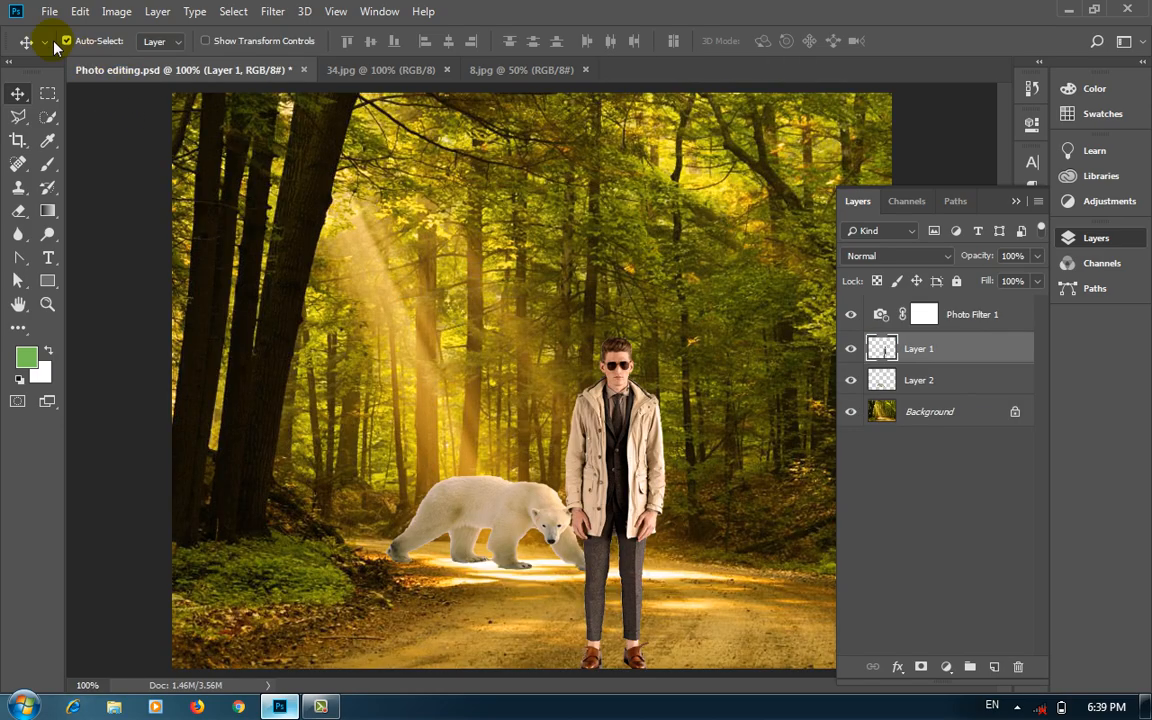
Save a copy of the composite to the Desktop as a JPEG named Photo editing-2, at maximum quality 12
{"action": "left_click", "coordinate": [49, 11]}
{"action": "left_click", "coordinate": [77, 213]}
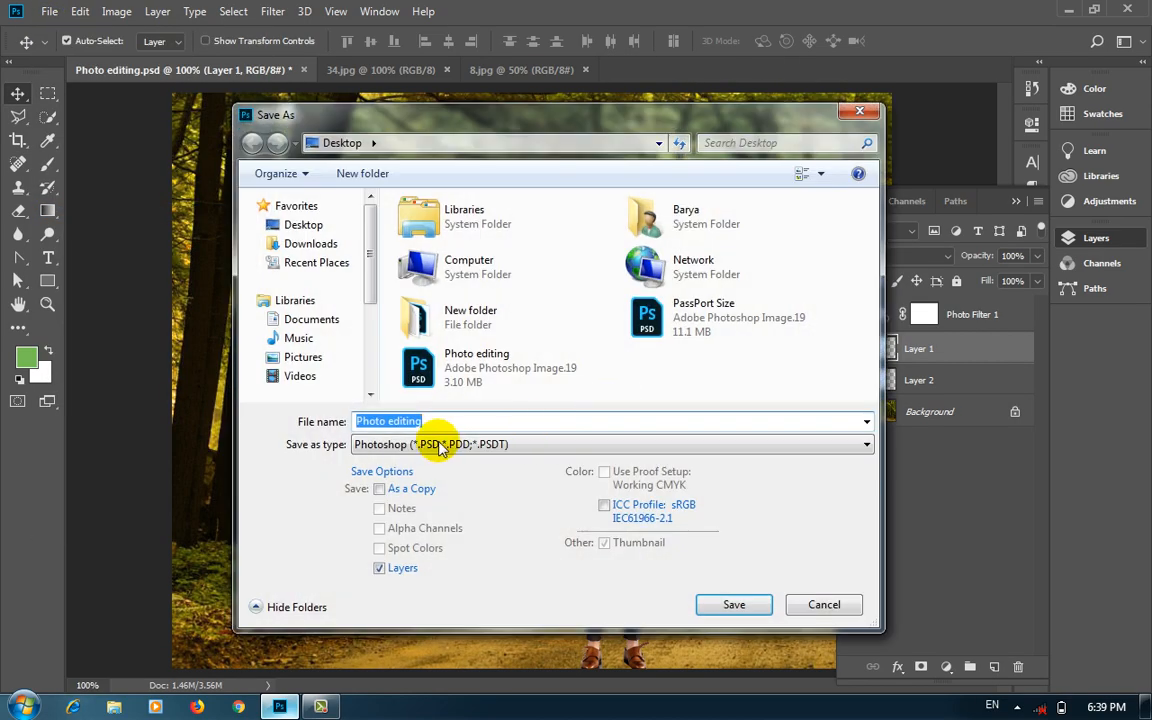
{"action": "left_click", "coordinate": [437, 446]}
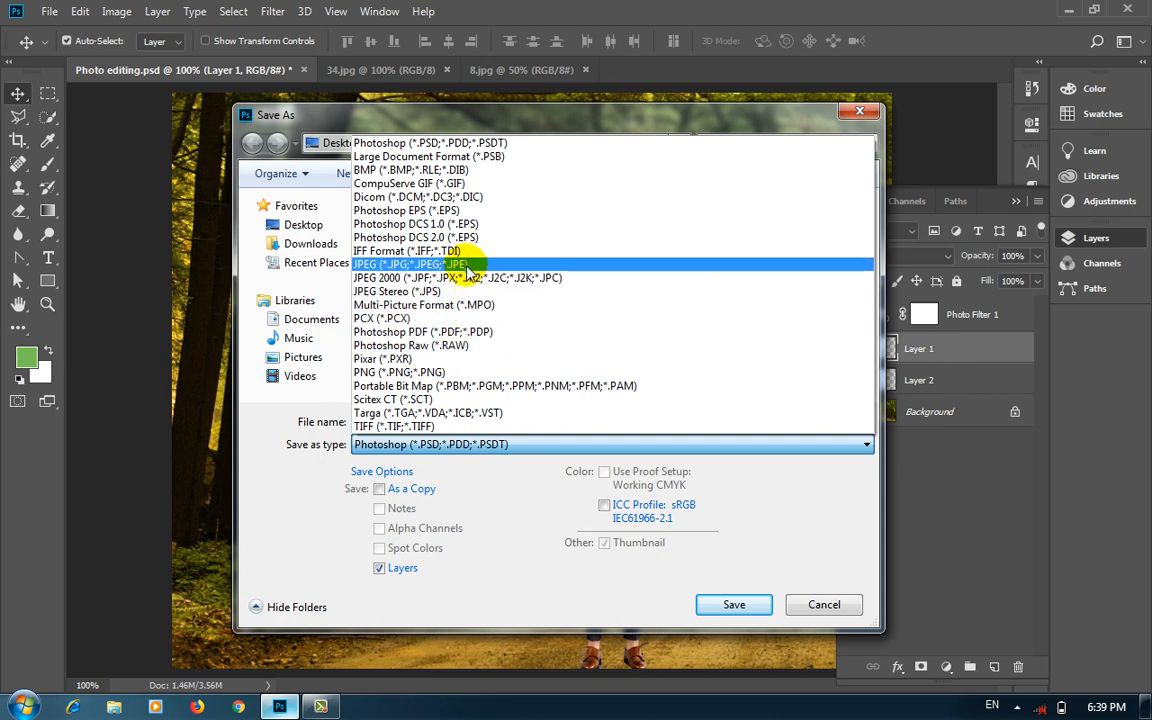
{"action": "left_click", "coordinate": [464, 264]}
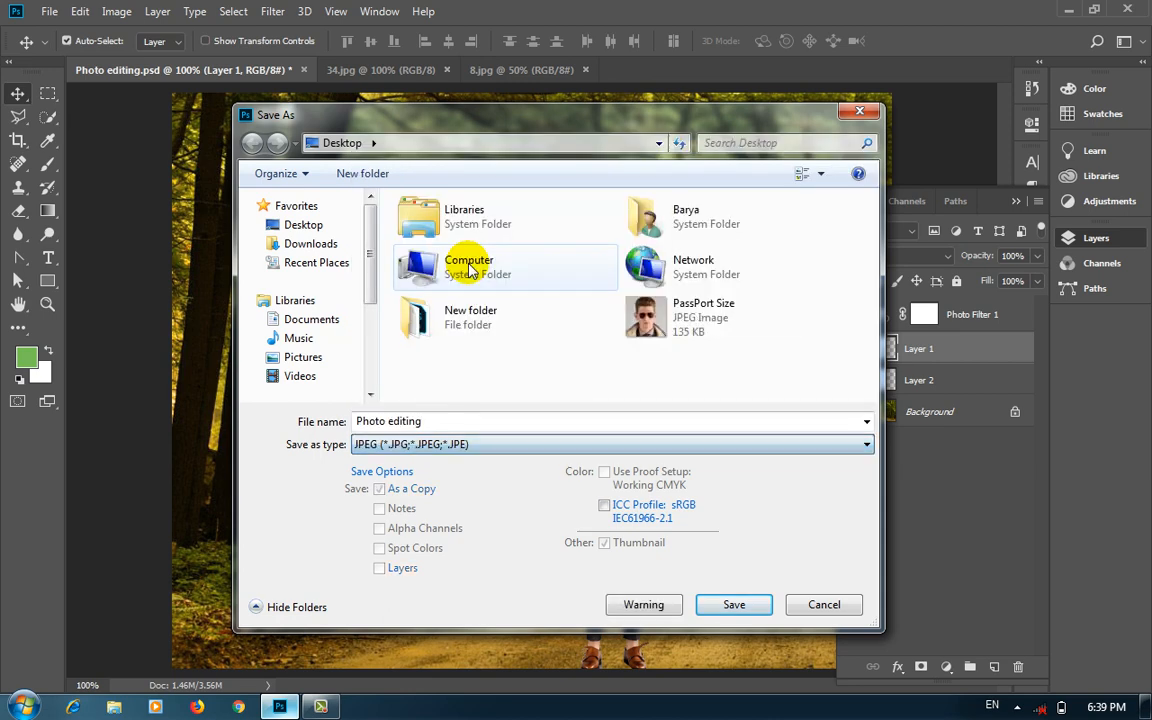
{"action": "left_click", "coordinate": [501, 421]}
{"action": "type", "text": "-2"}
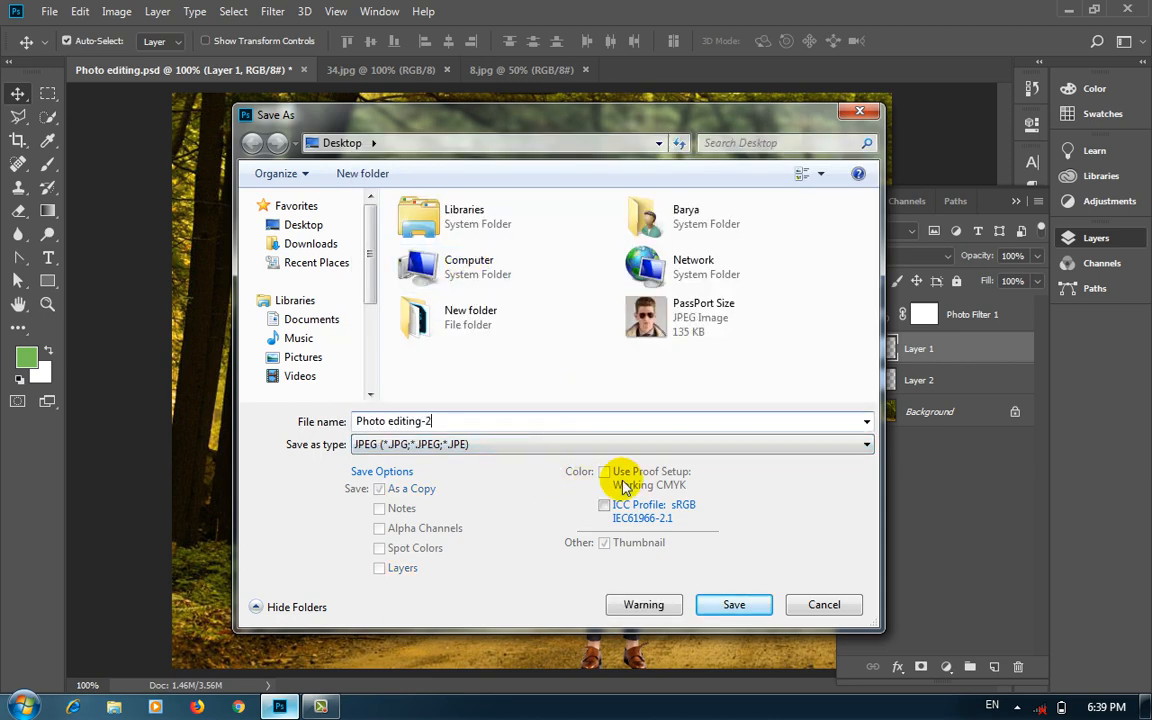
{"action": "left_click", "coordinate": [733, 604]}
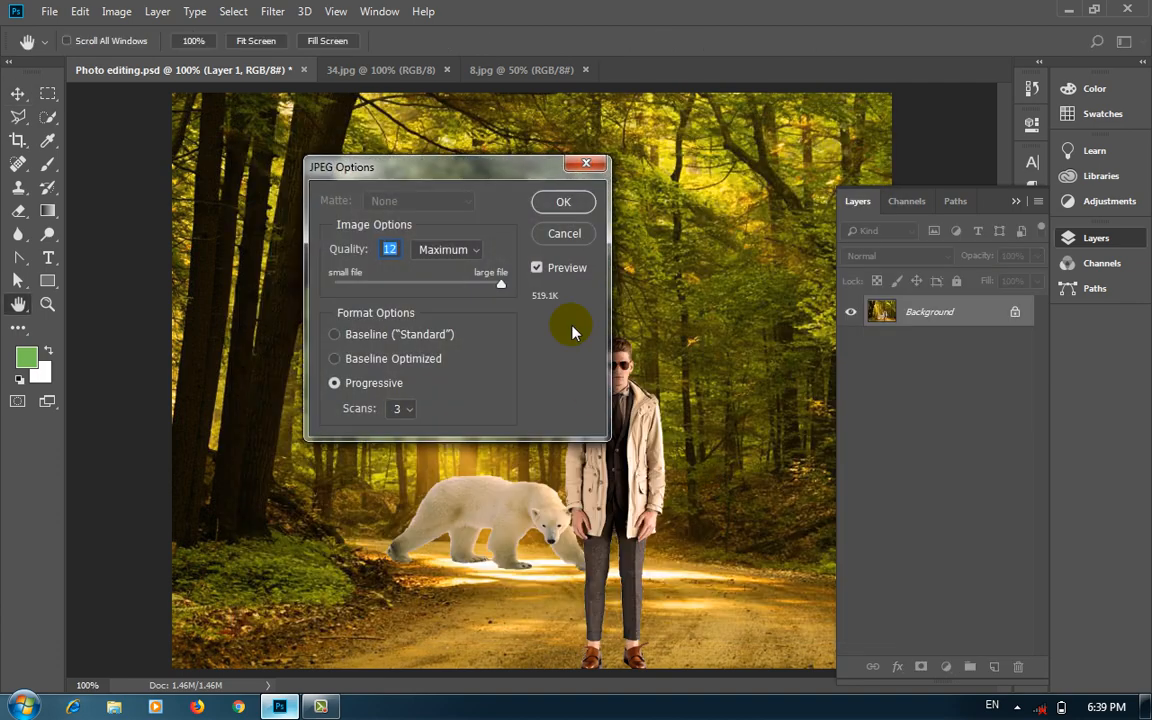
{"action": "left_click", "coordinate": [560, 200]}
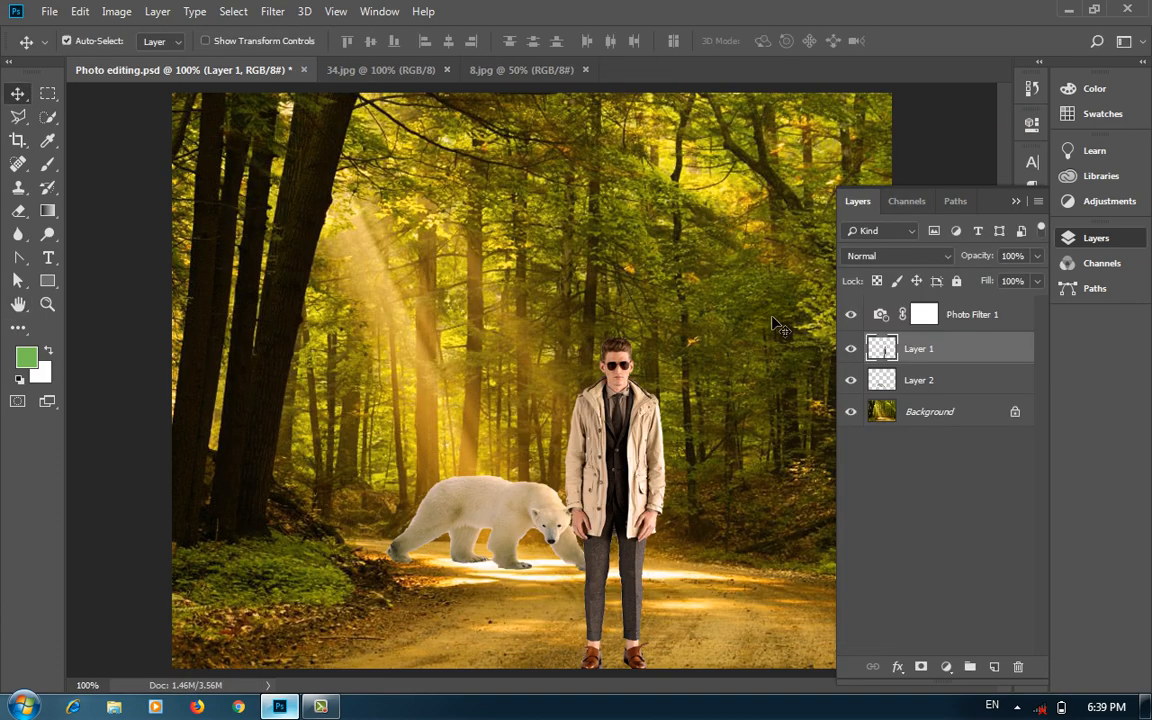
Preview the Photo editing-2 JPEG from the desktop in Windows Photo Viewer, close it, and return to Photoshop
{"action": "left_click", "coordinate": [1068, 9]}
{"action": "right_click", "coordinate": [38, 645]}
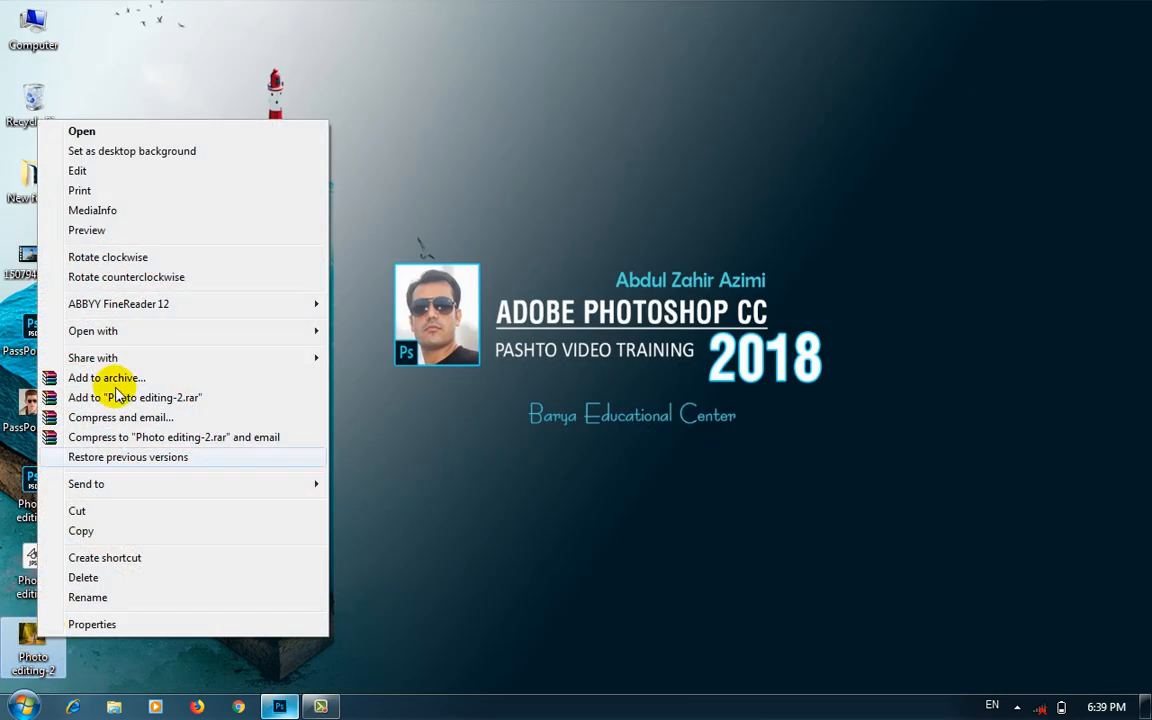
{"action": "left_click", "coordinate": [116, 229]}
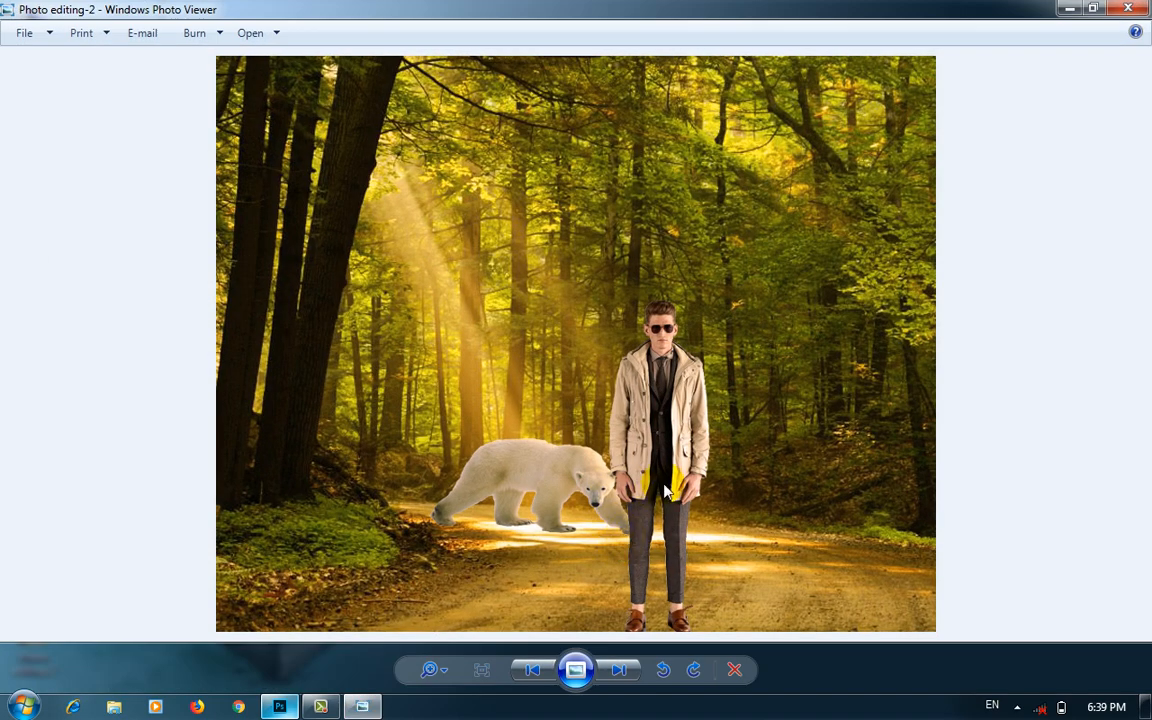
{"action": "left_click", "coordinate": [1130, 8]}
{"action": "left_click", "coordinate": [279, 706]}
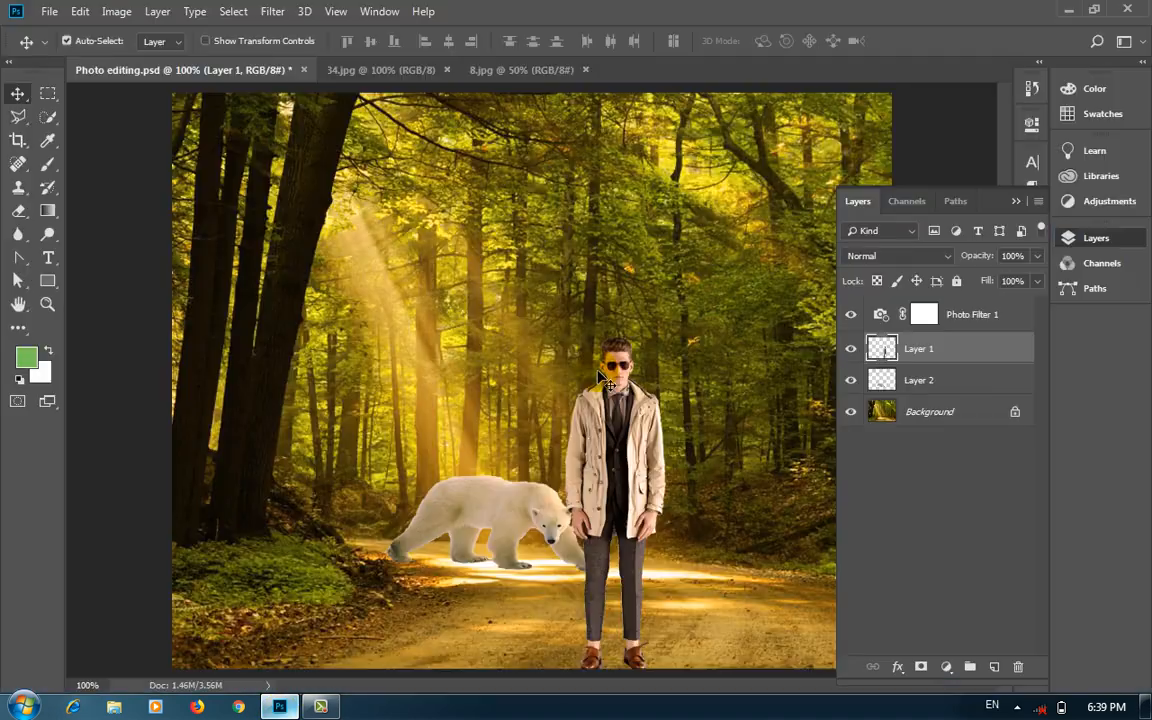